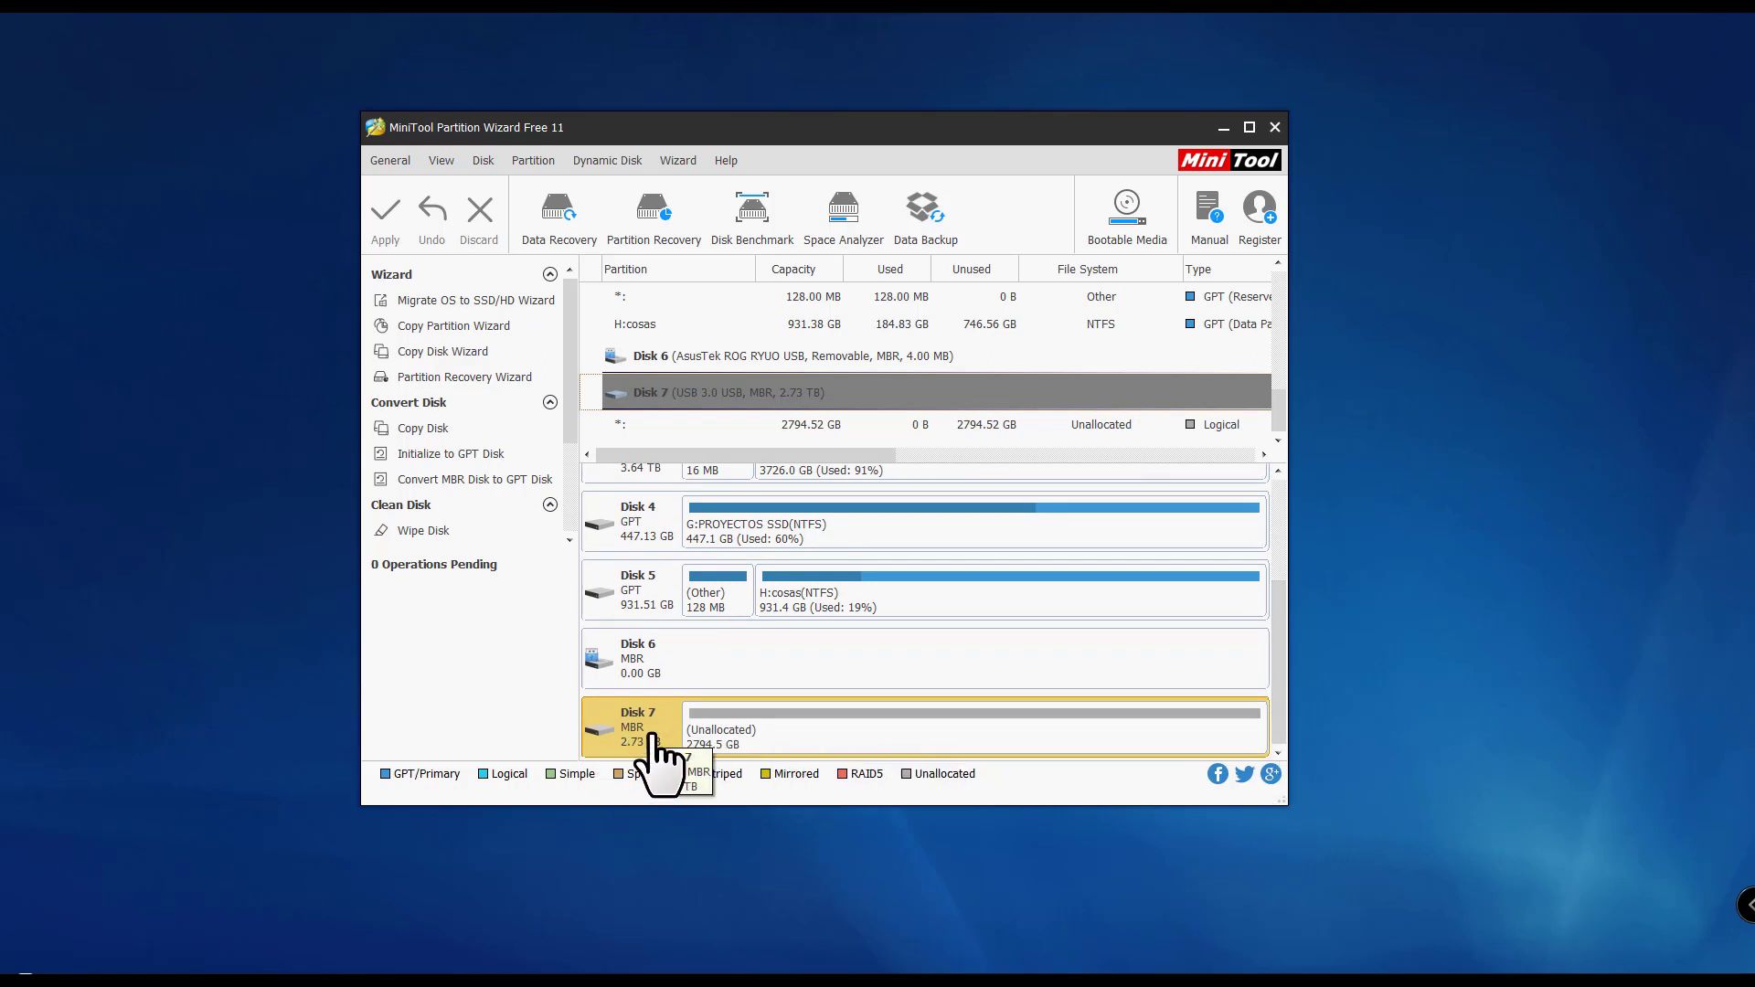
Examine the MBR-formatted Disk 7 and its unallocated space in the disk map
{"action": "left_click", "coordinate": [731, 736]}
{"action": "left_click", "coordinate": [640, 735]}
{"action": "left_click", "coordinate": [693, 736]}
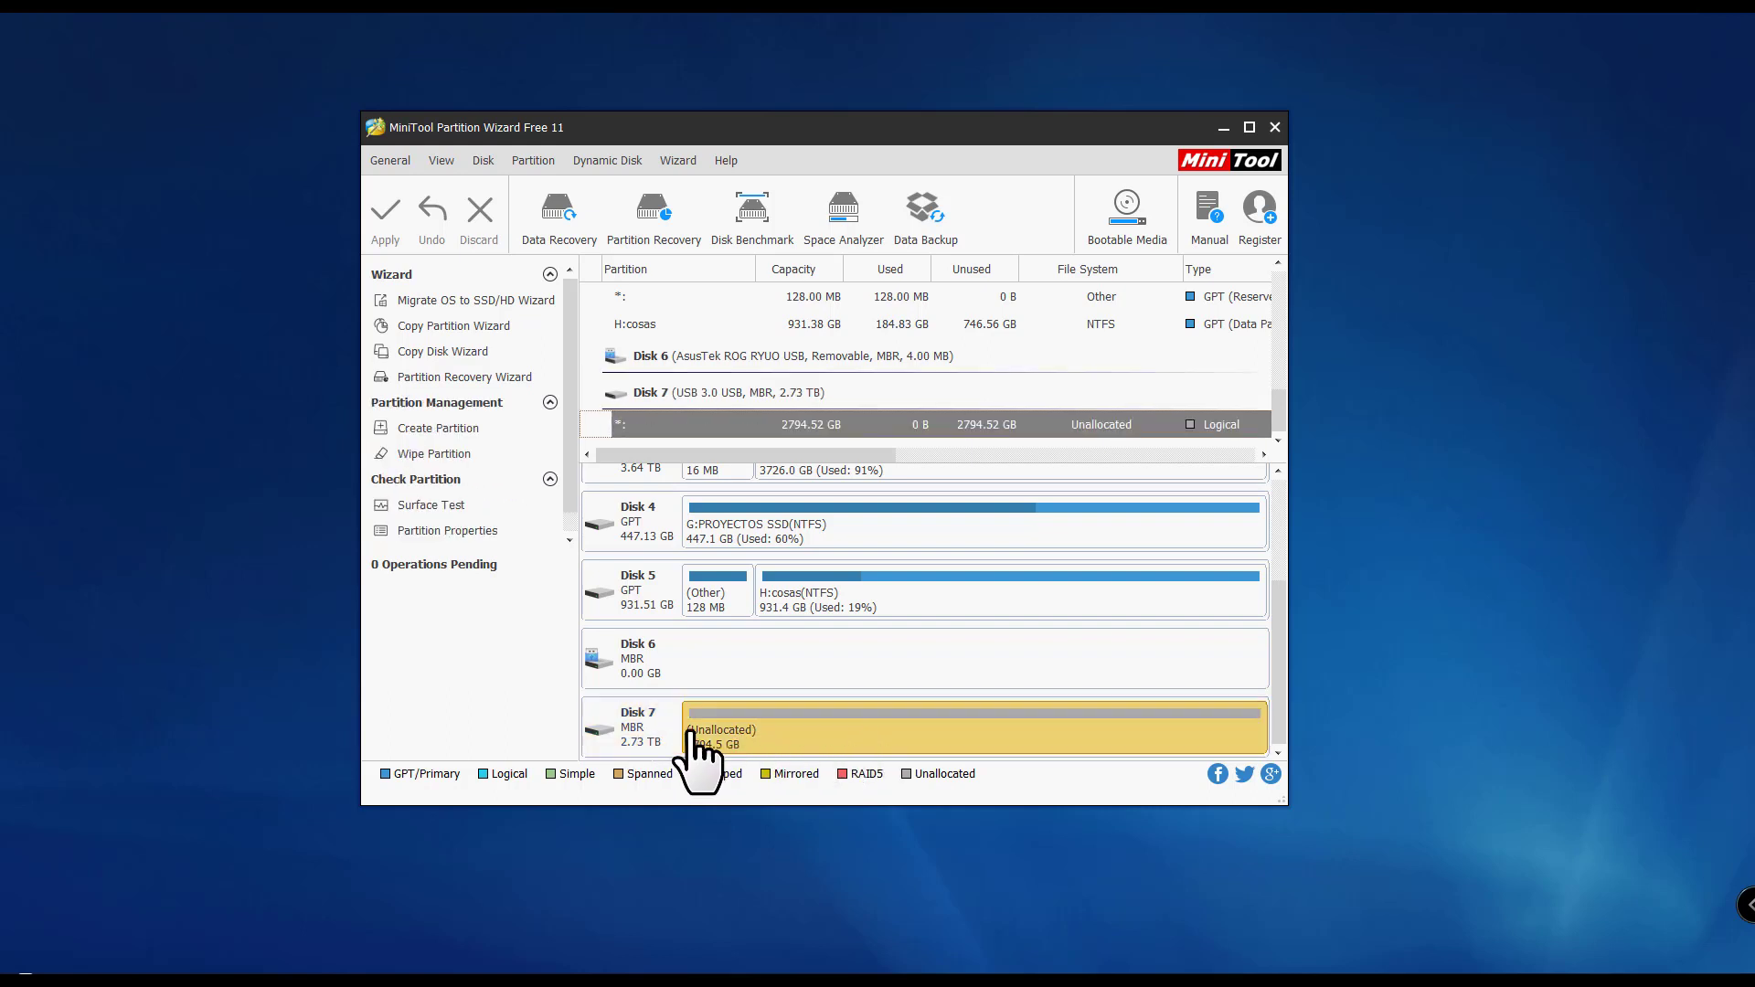
{"action": "left_click", "coordinate": [692, 731]}
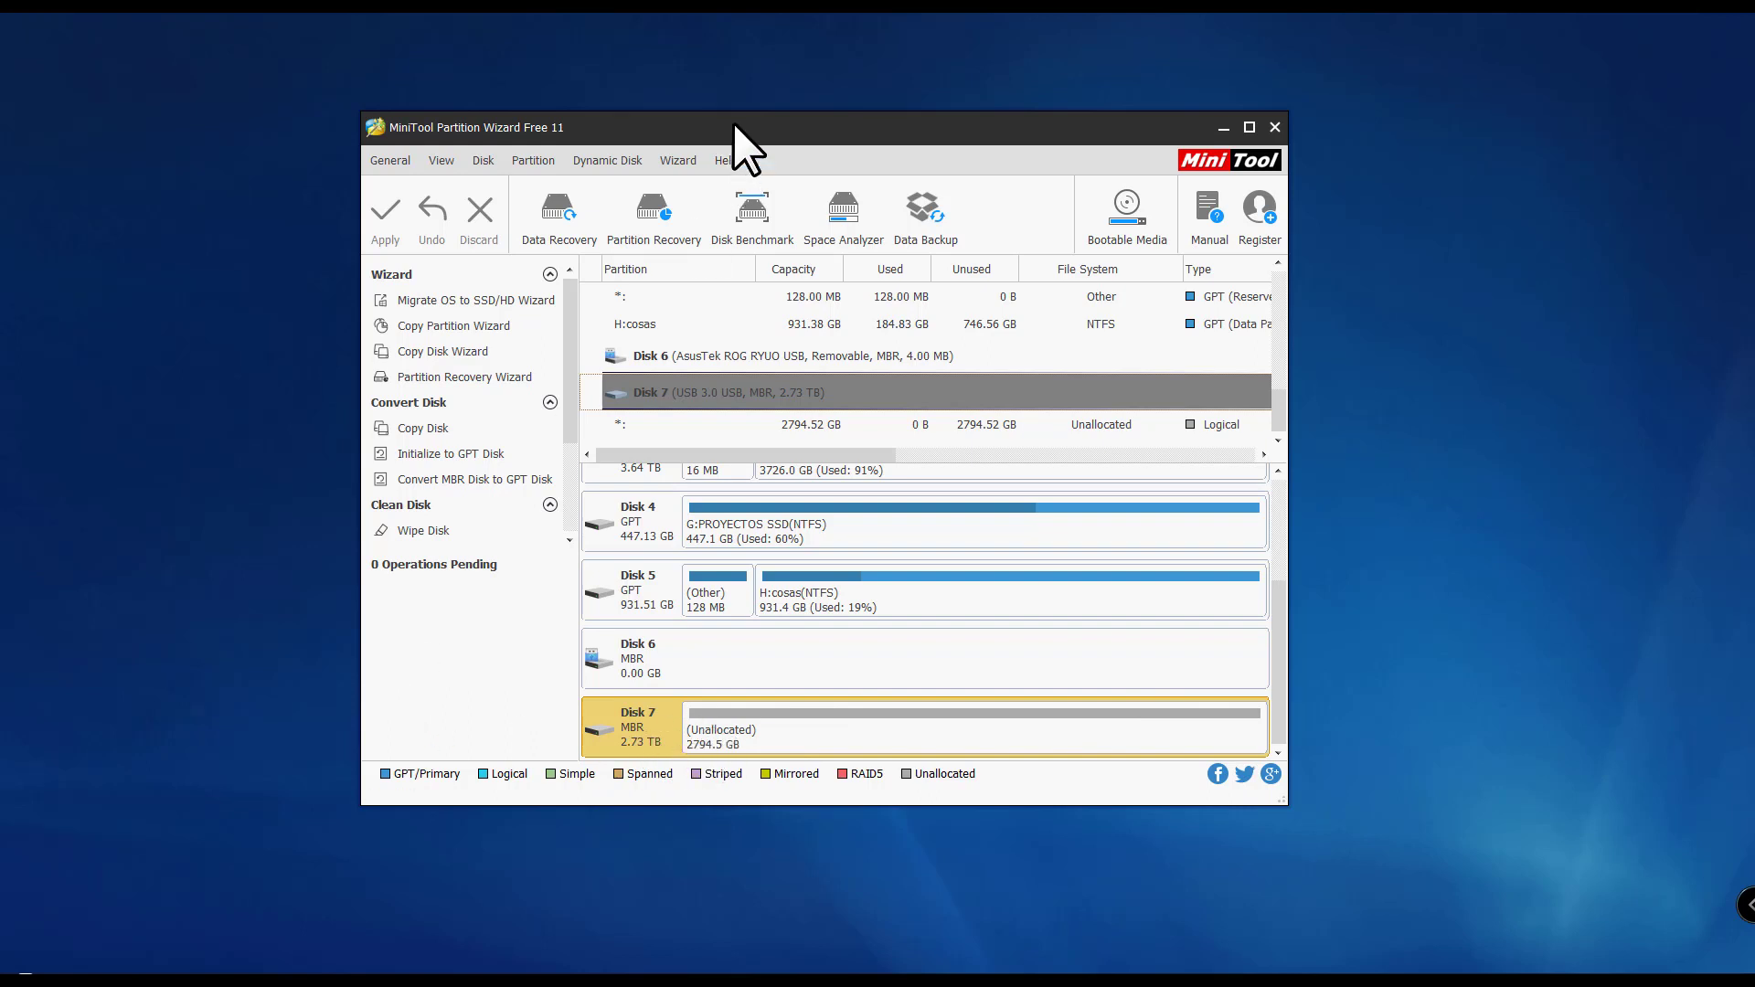
Move the partition manager window aside and open Disk Management (Administración de discos) in Windows Computer Management
{"action": "left_click_drag", "start_coordinate": [731, 124], "coordinate": [991, 117]}
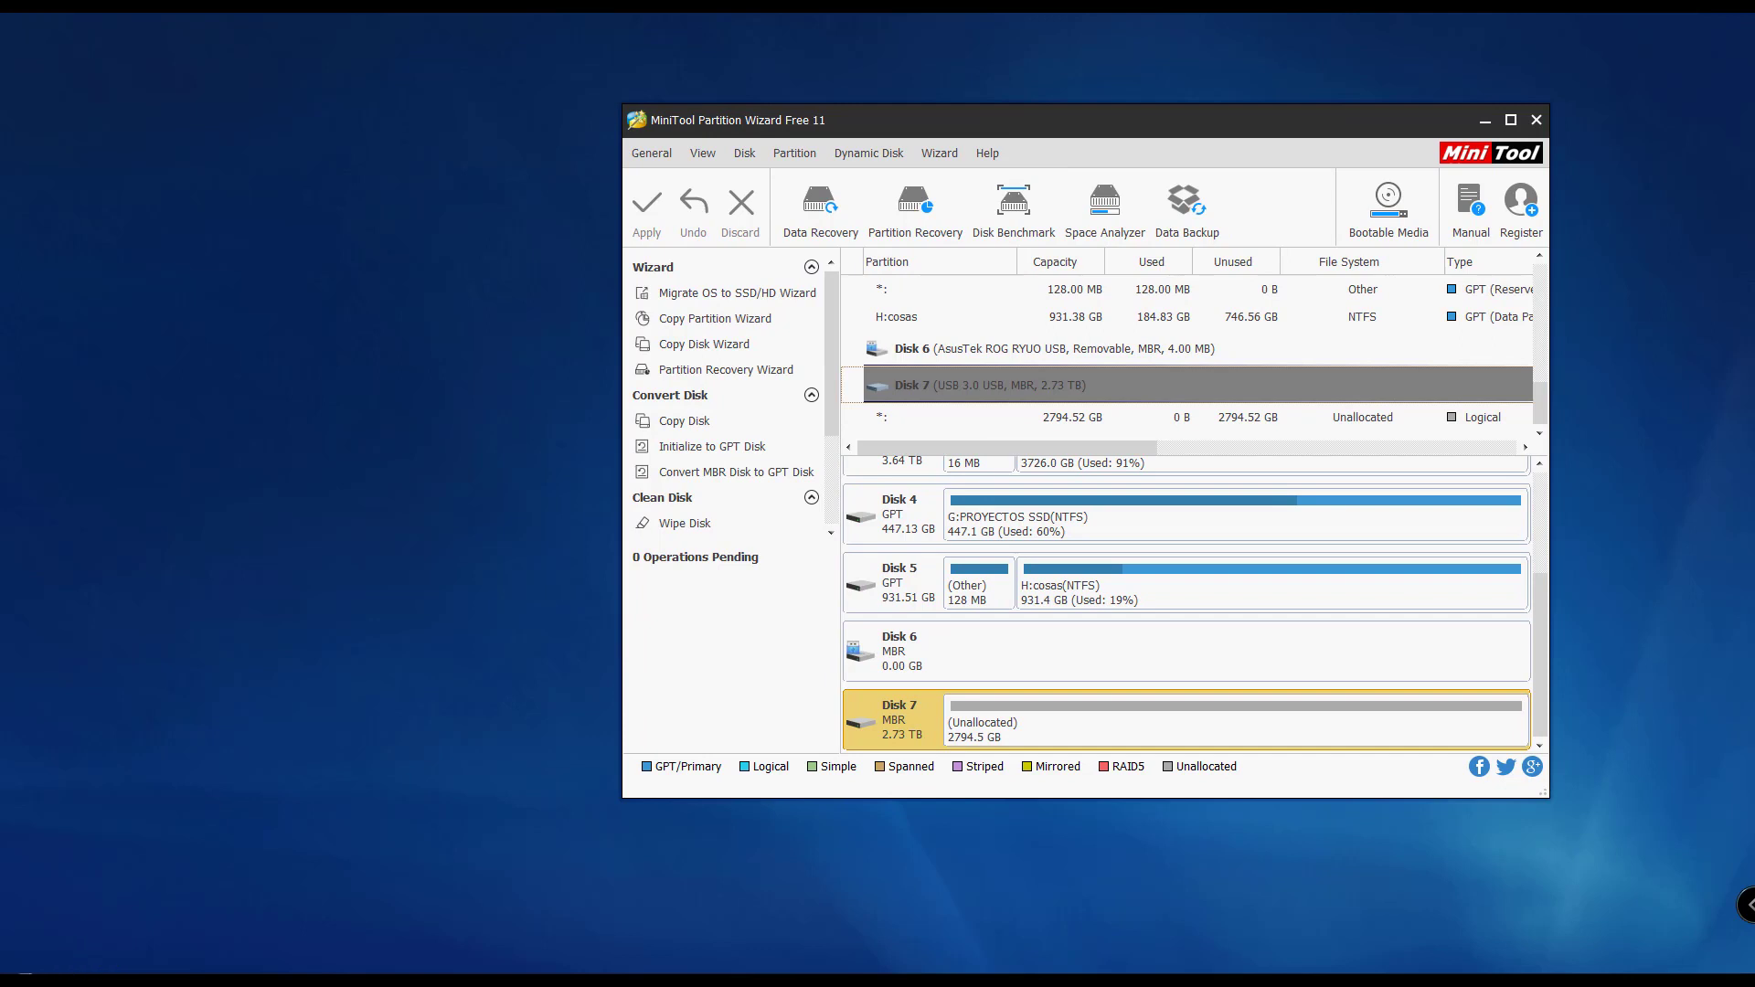
{"action": "right_click", "coordinate": [14, 979]}
{"action": "left_click", "coordinate": [14, 980]}
{"action": "right_click", "coordinate": [313, 722]}
{"action": "right_click", "coordinate": [311, 713]}
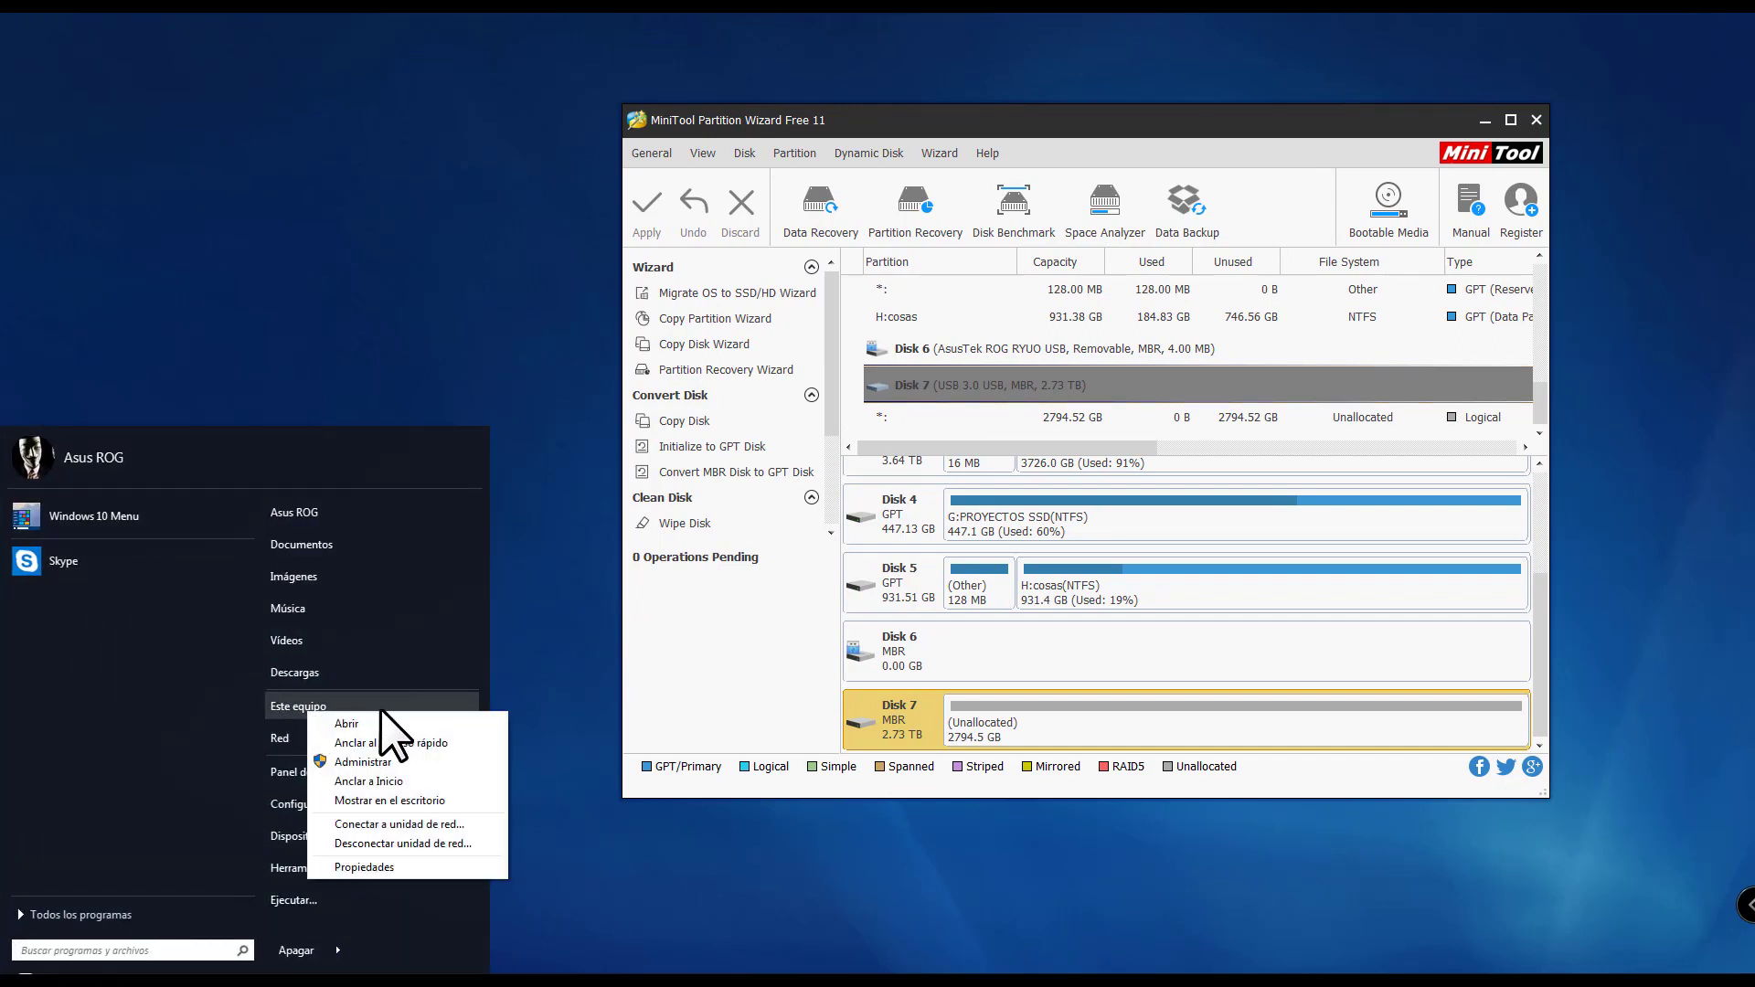
{"action": "left_click", "coordinate": [369, 762]}
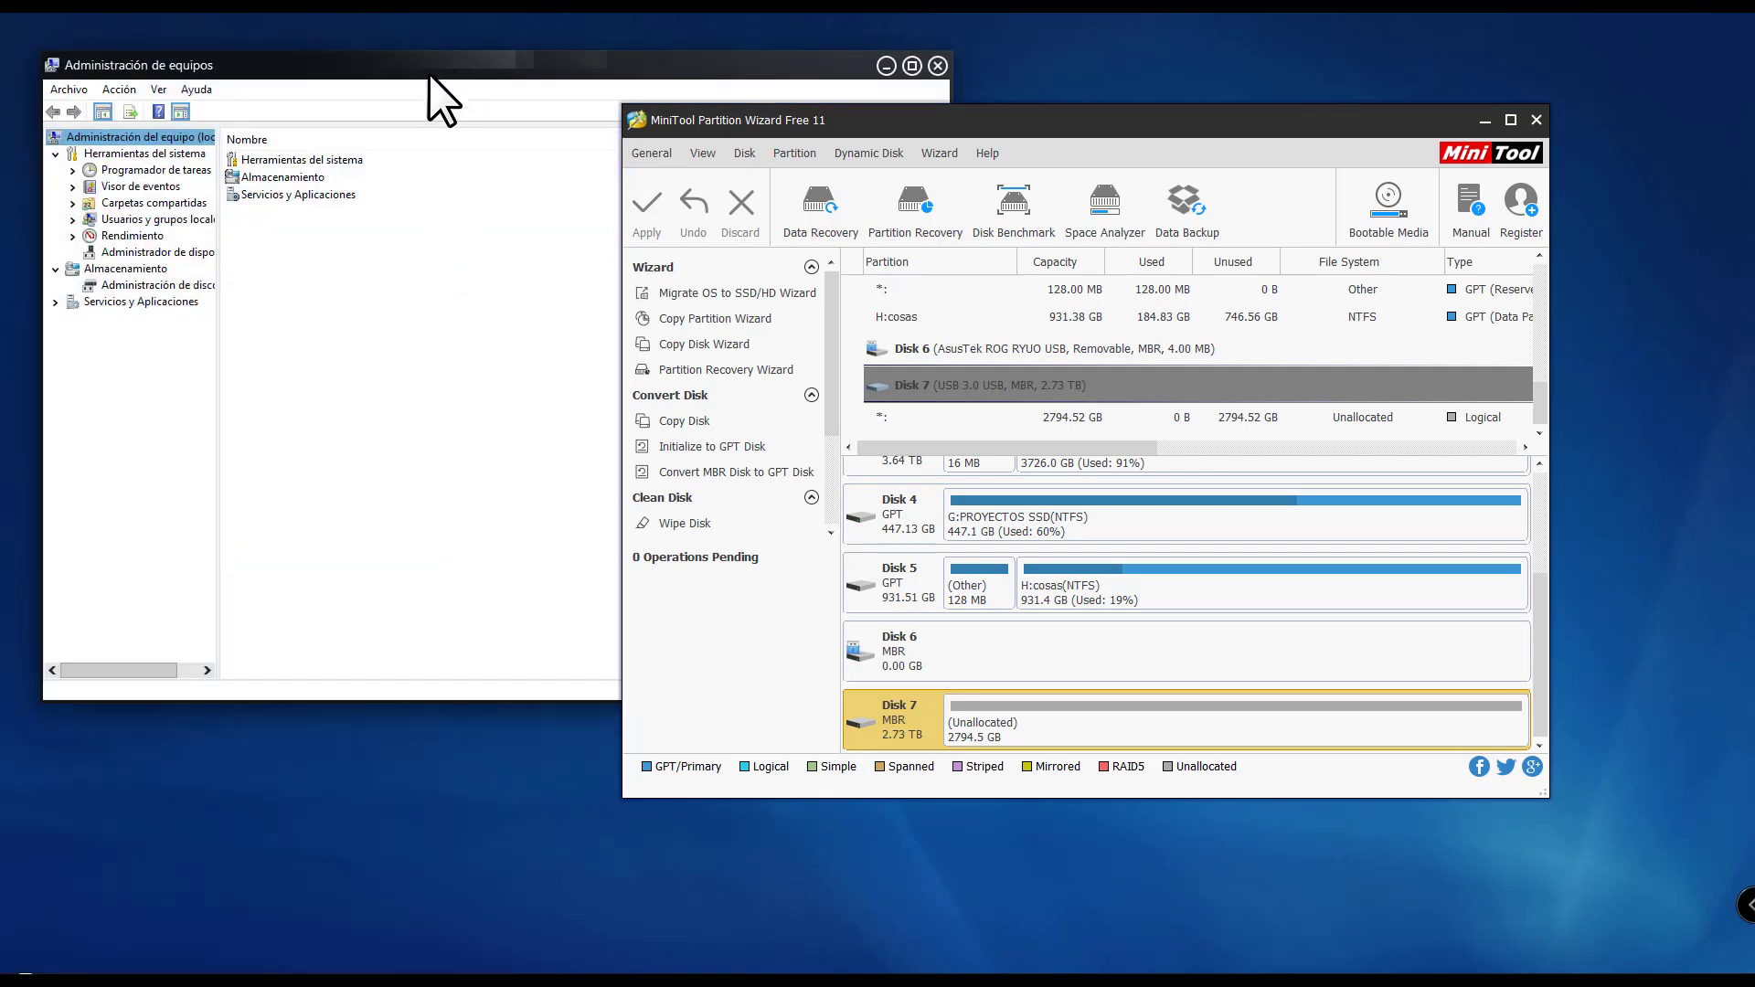
{"action": "left_click", "coordinate": [194, 284]}
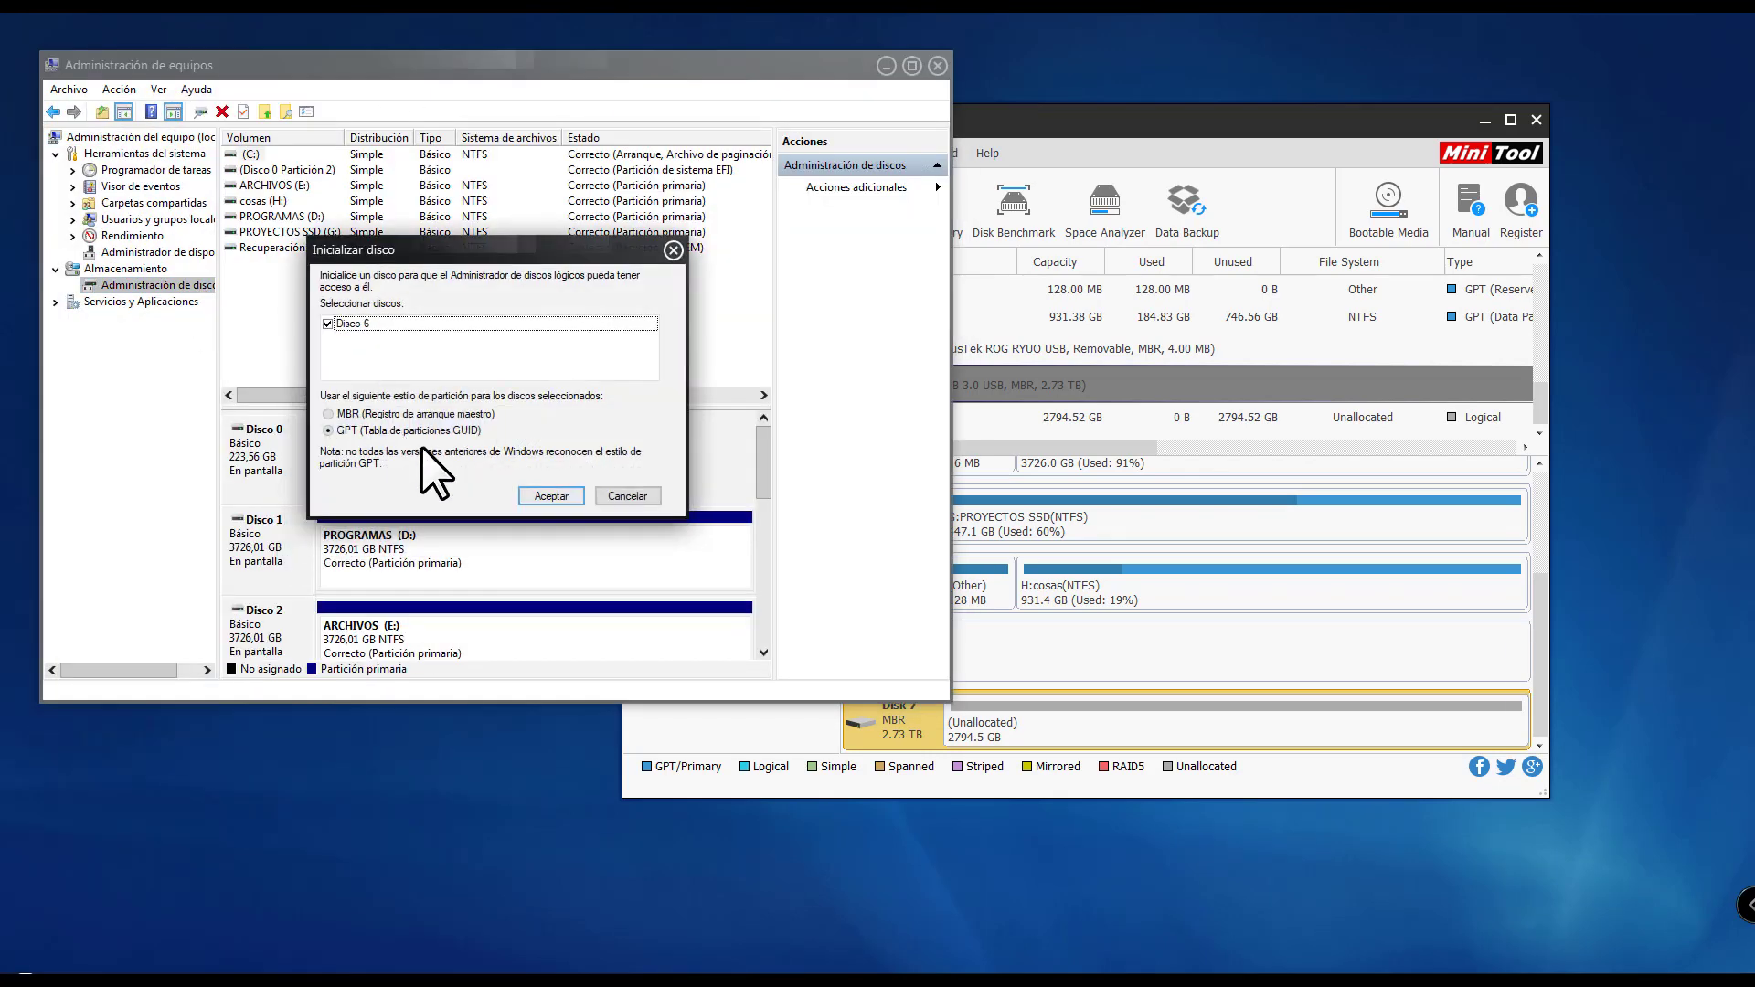
Close MiniTool Partition Wizard and initialize Disco 6 with the MBR partition style
{"action": "left_click", "coordinate": [336, 411]}
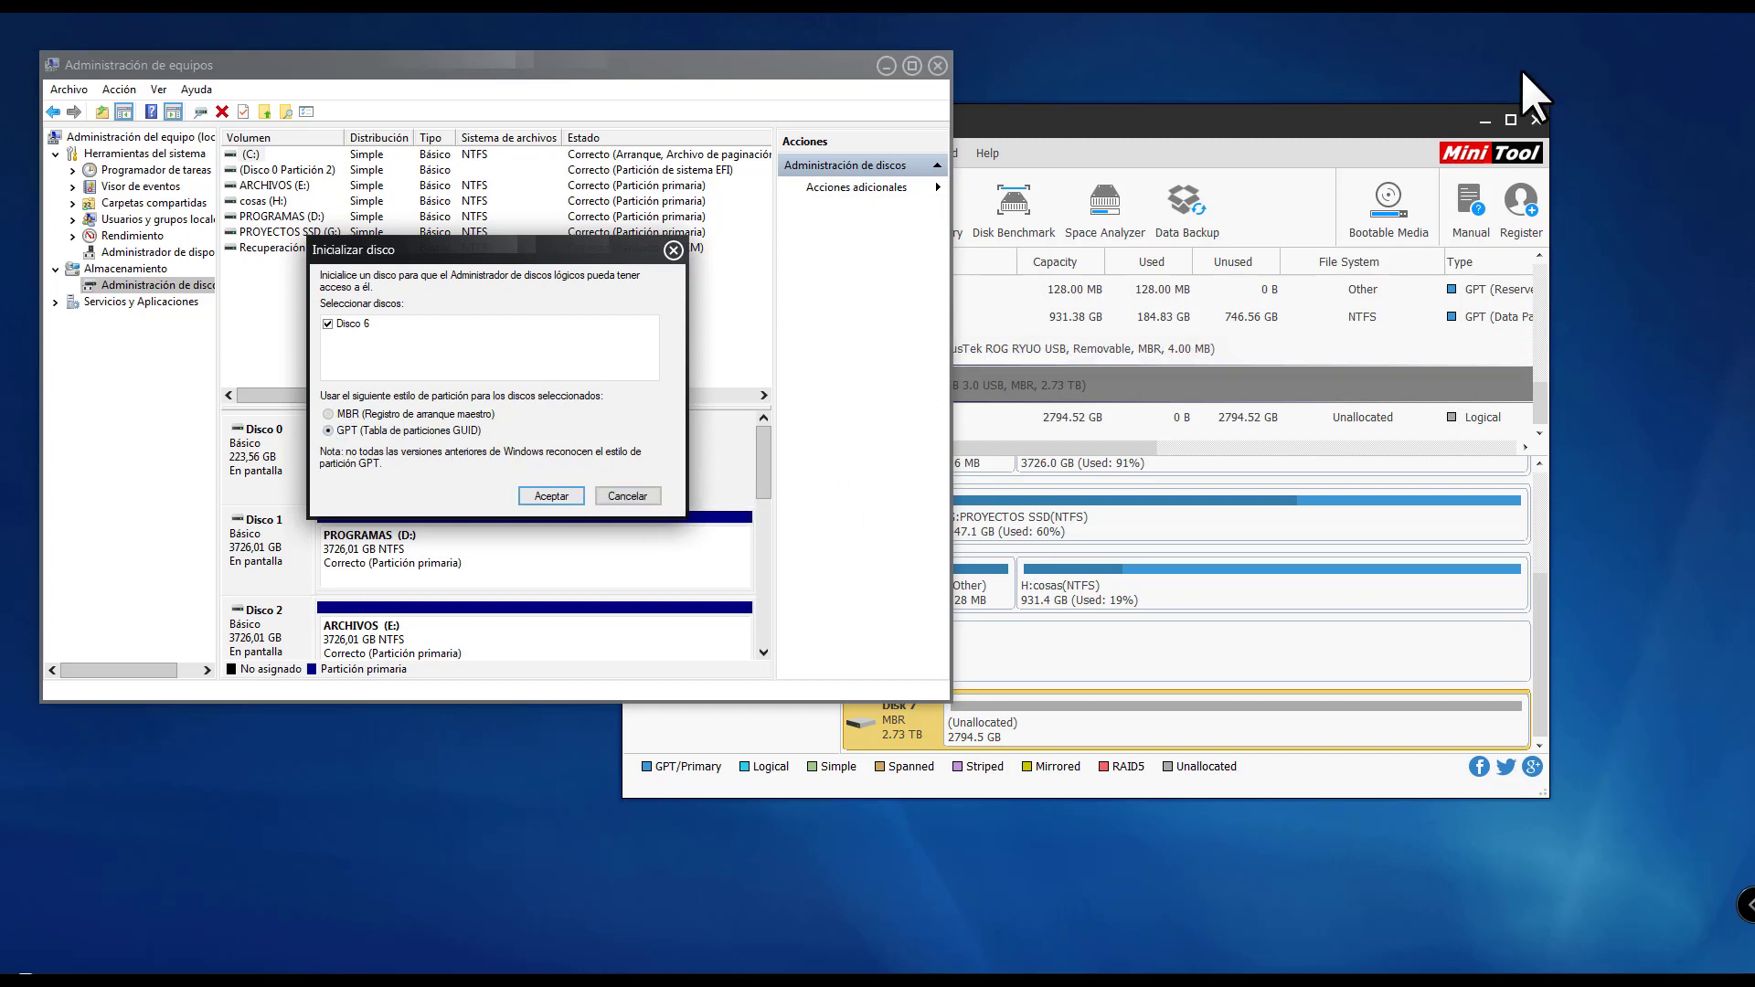
{"action": "left_click", "coordinate": [1536, 121]}
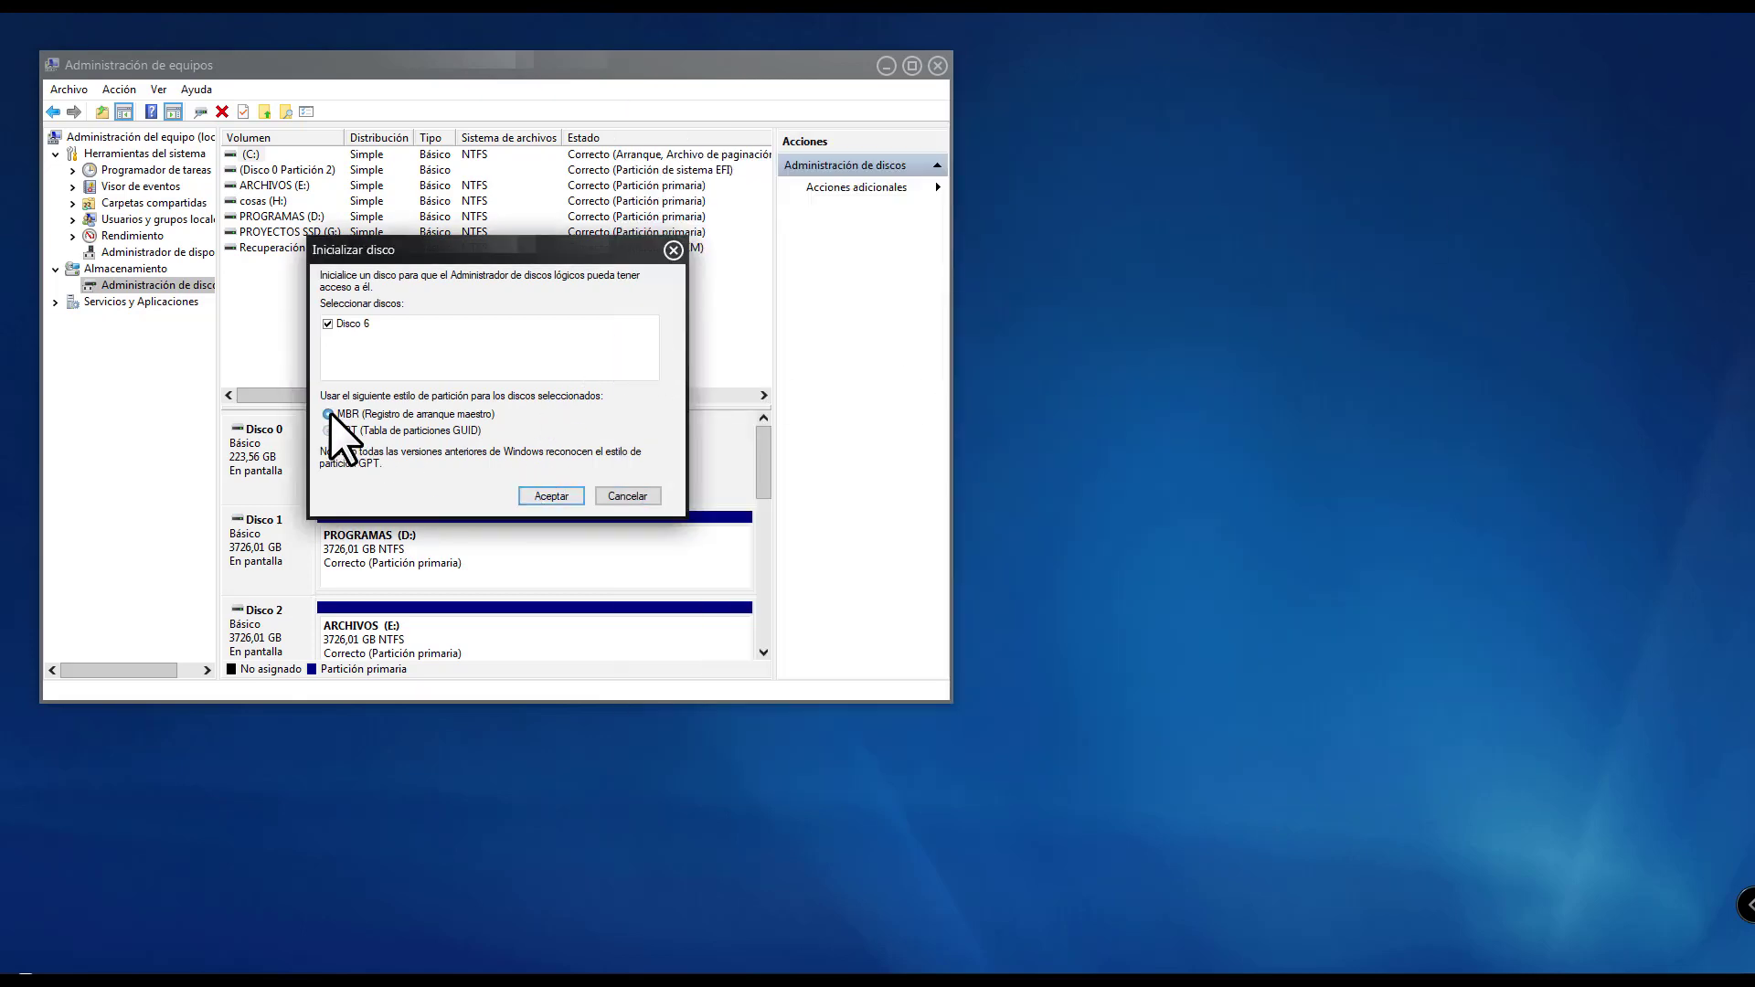
{"action": "left_click", "coordinate": [539, 499]}
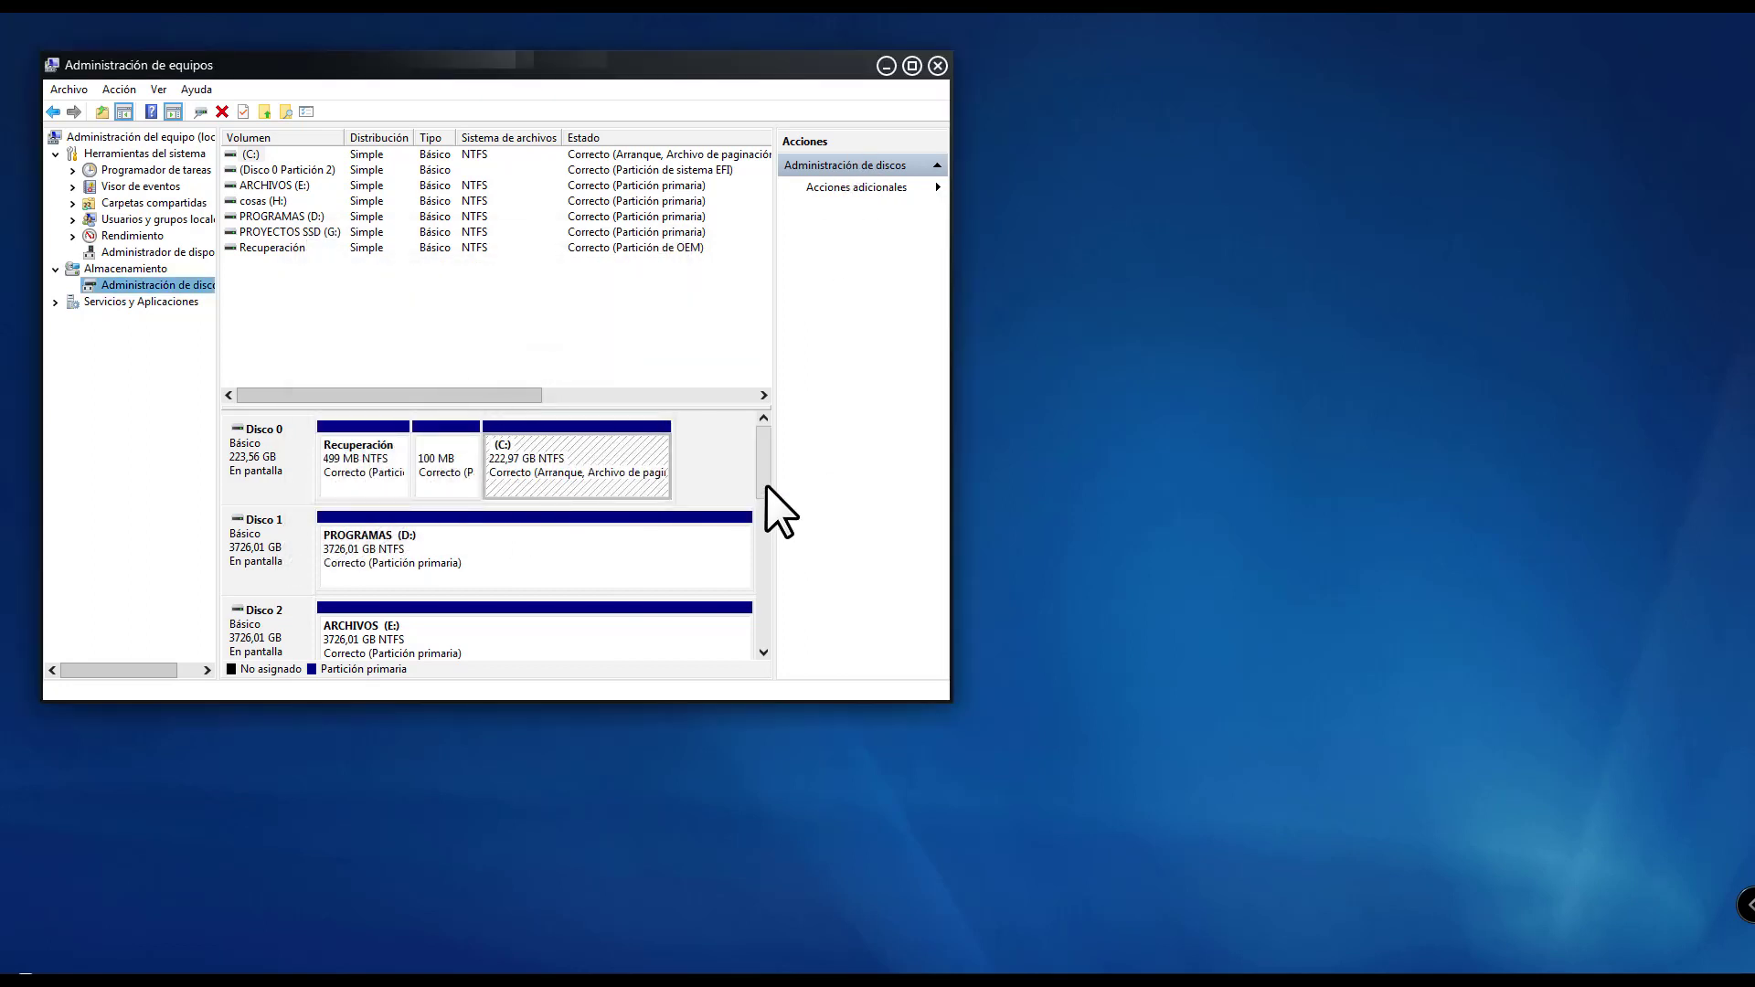
Find Disco 6 in the graphical disk view and examine its two separate unallocated regions
{"action": "left_click_drag", "start_coordinate": [766, 484], "coordinate": [771, 634]}
{"action": "left_click", "coordinate": [430, 552]}
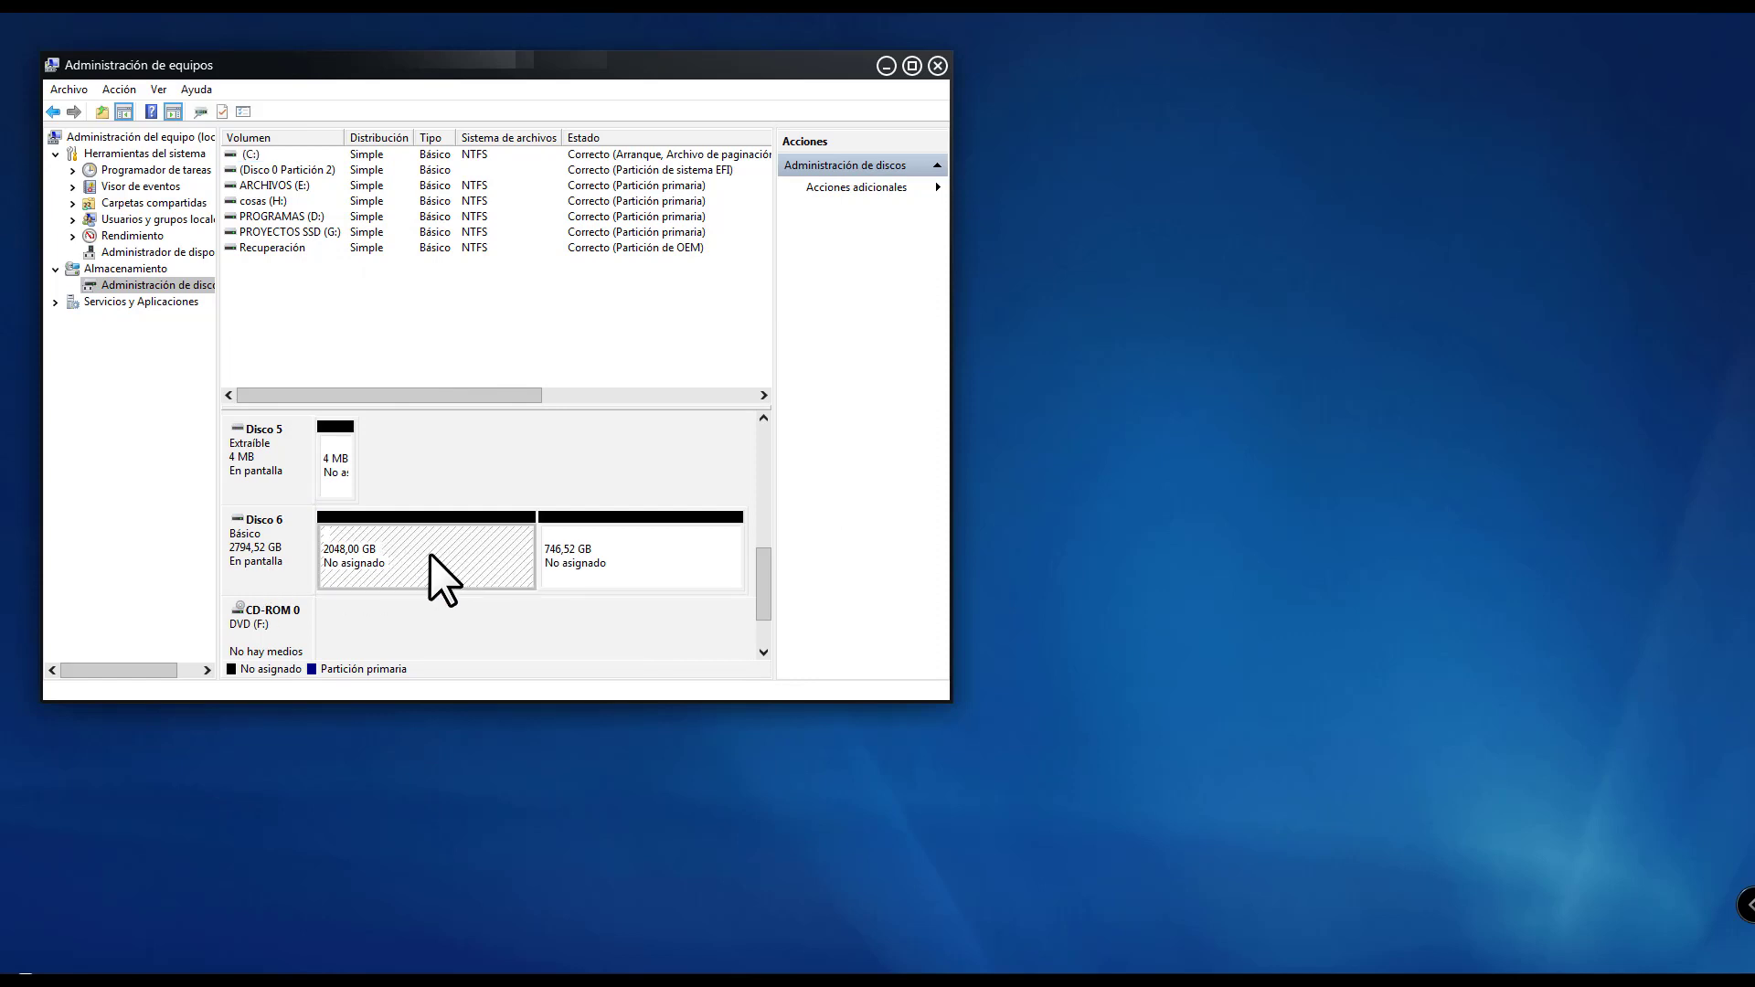
{"action": "left_click", "coordinate": [618, 557]}
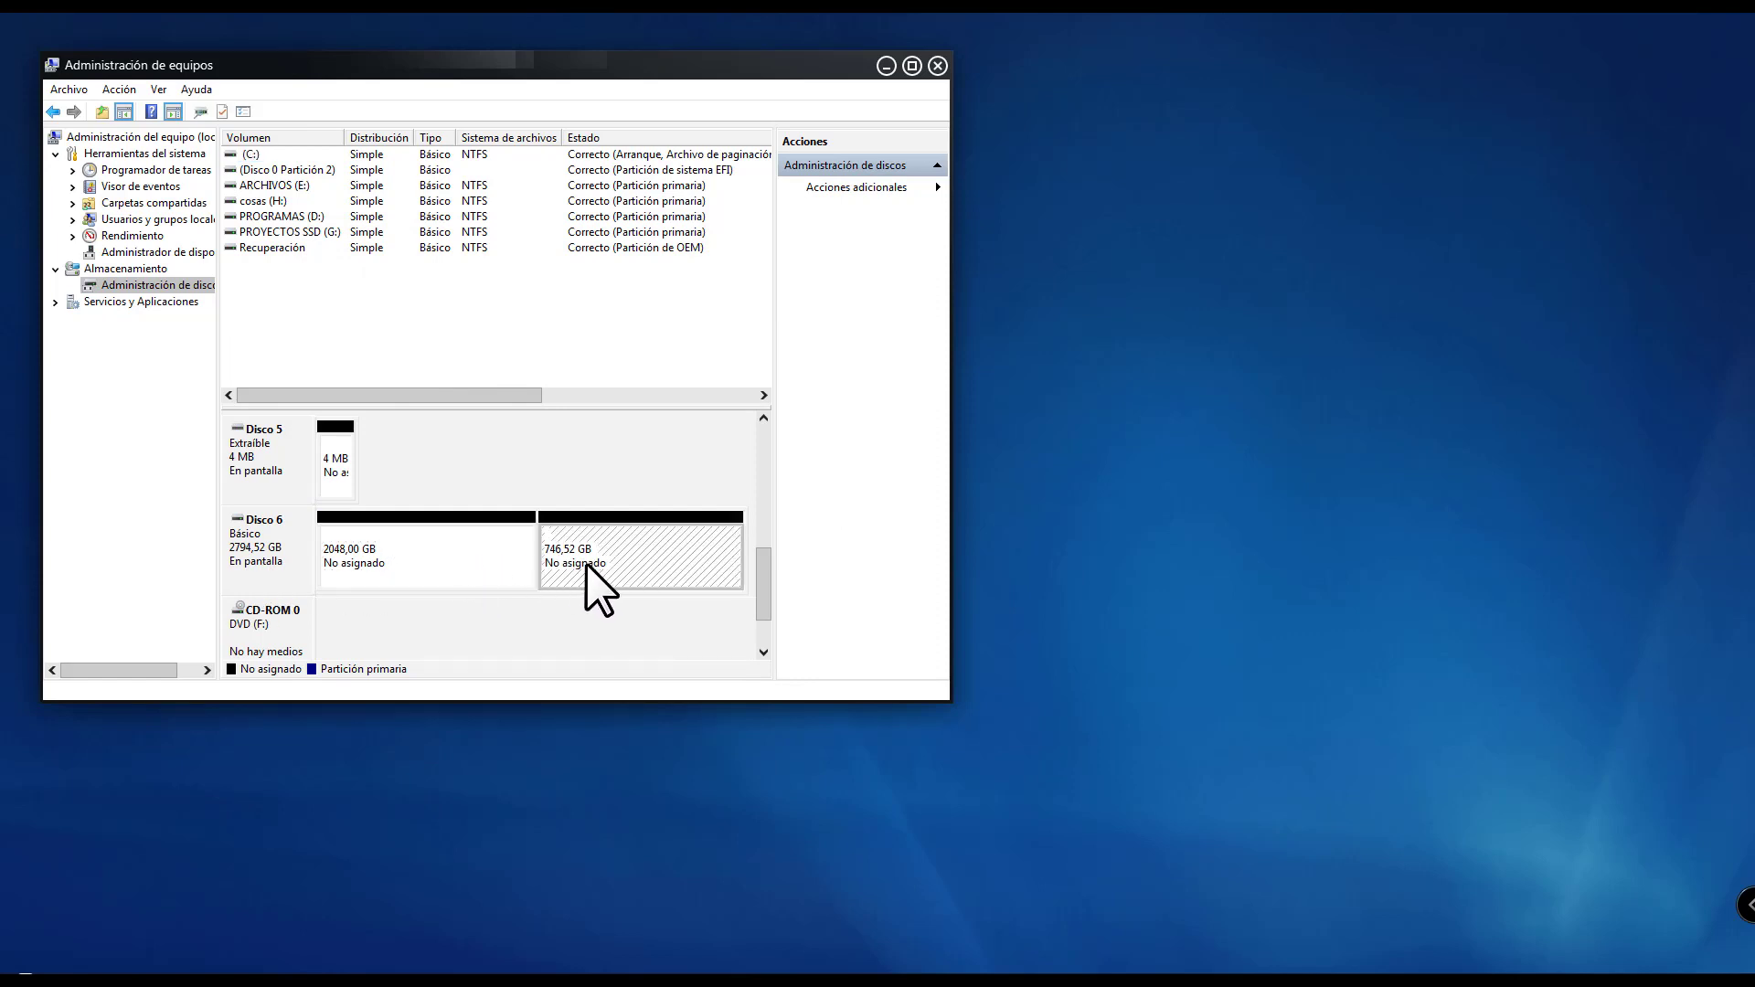
{"action": "left_click", "coordinate": [354, 552]}
{"action": "left_click", "coordinate": [638, 552]}
{"action": "left_click", "coordinate": [360, 552]}
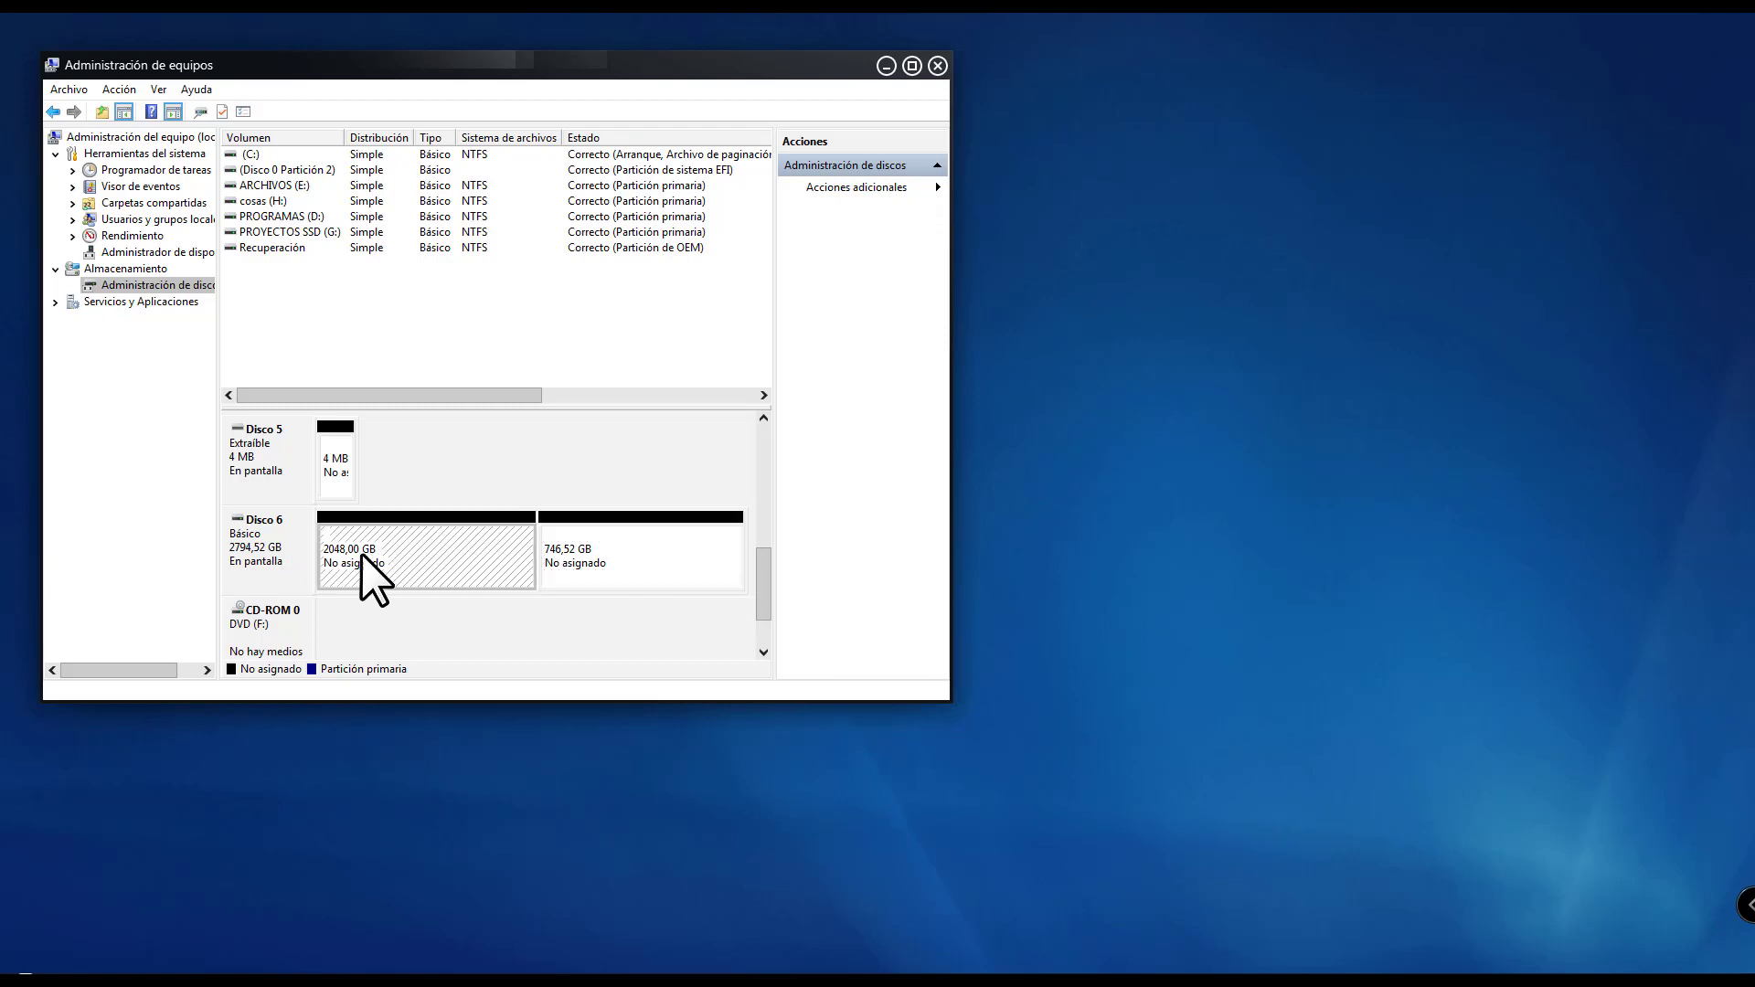
{"action": "left_click", "coordinate": [273, 556]}
{"action": "left_click", "coordinate": [429, 555]}
Convert Disco 6 to a GPT disk and select its unallocated space
{"action": "right_click", "coordinate": [278, 552]}
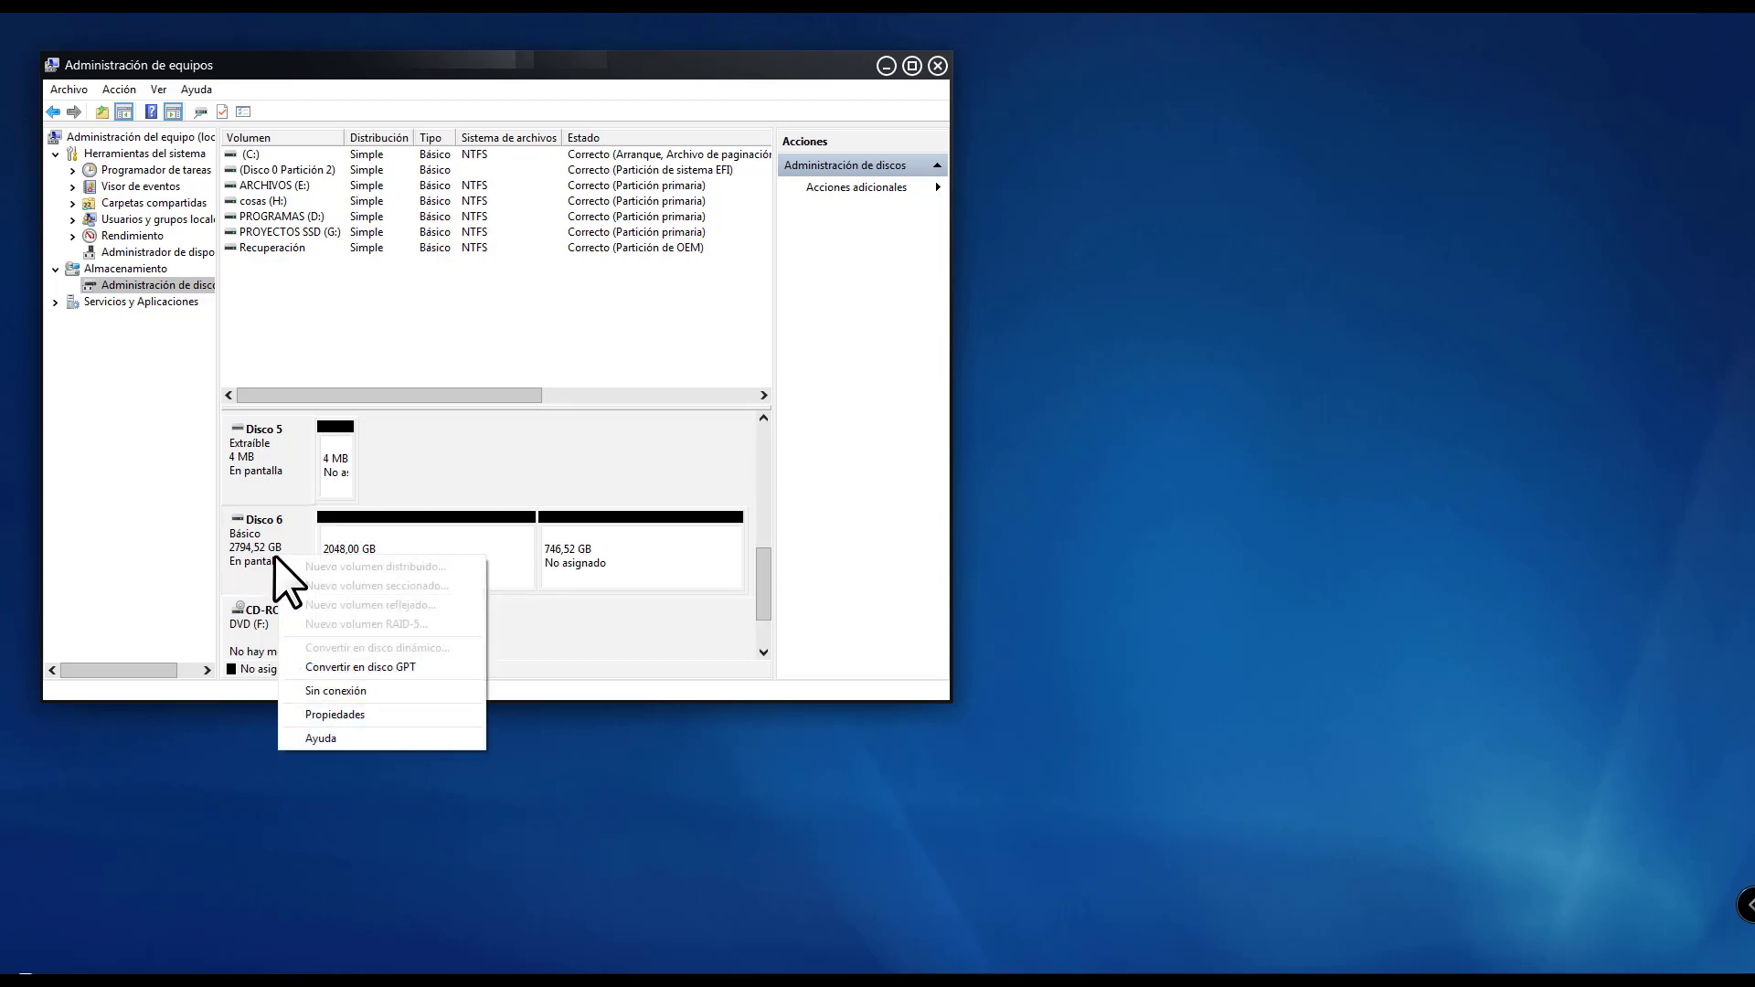
{"action": "left_click", "coordinate": [362, 667]}
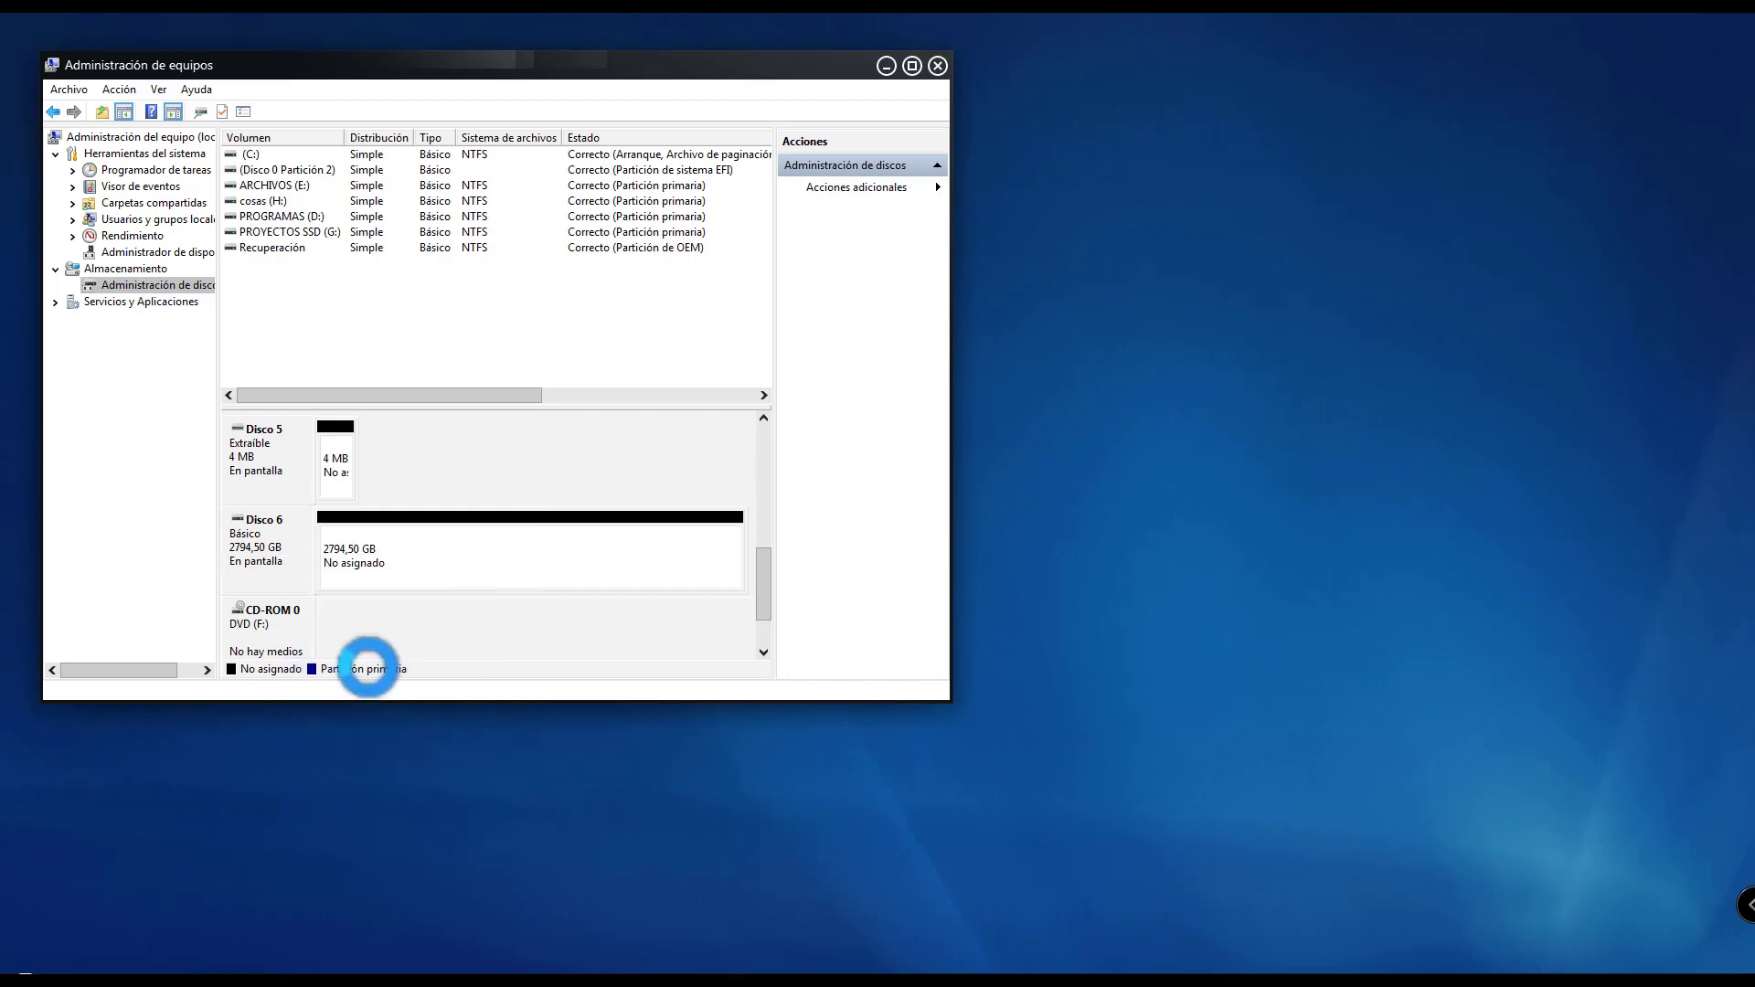
{"action": "left_click", "coordinate": [326, 525]}
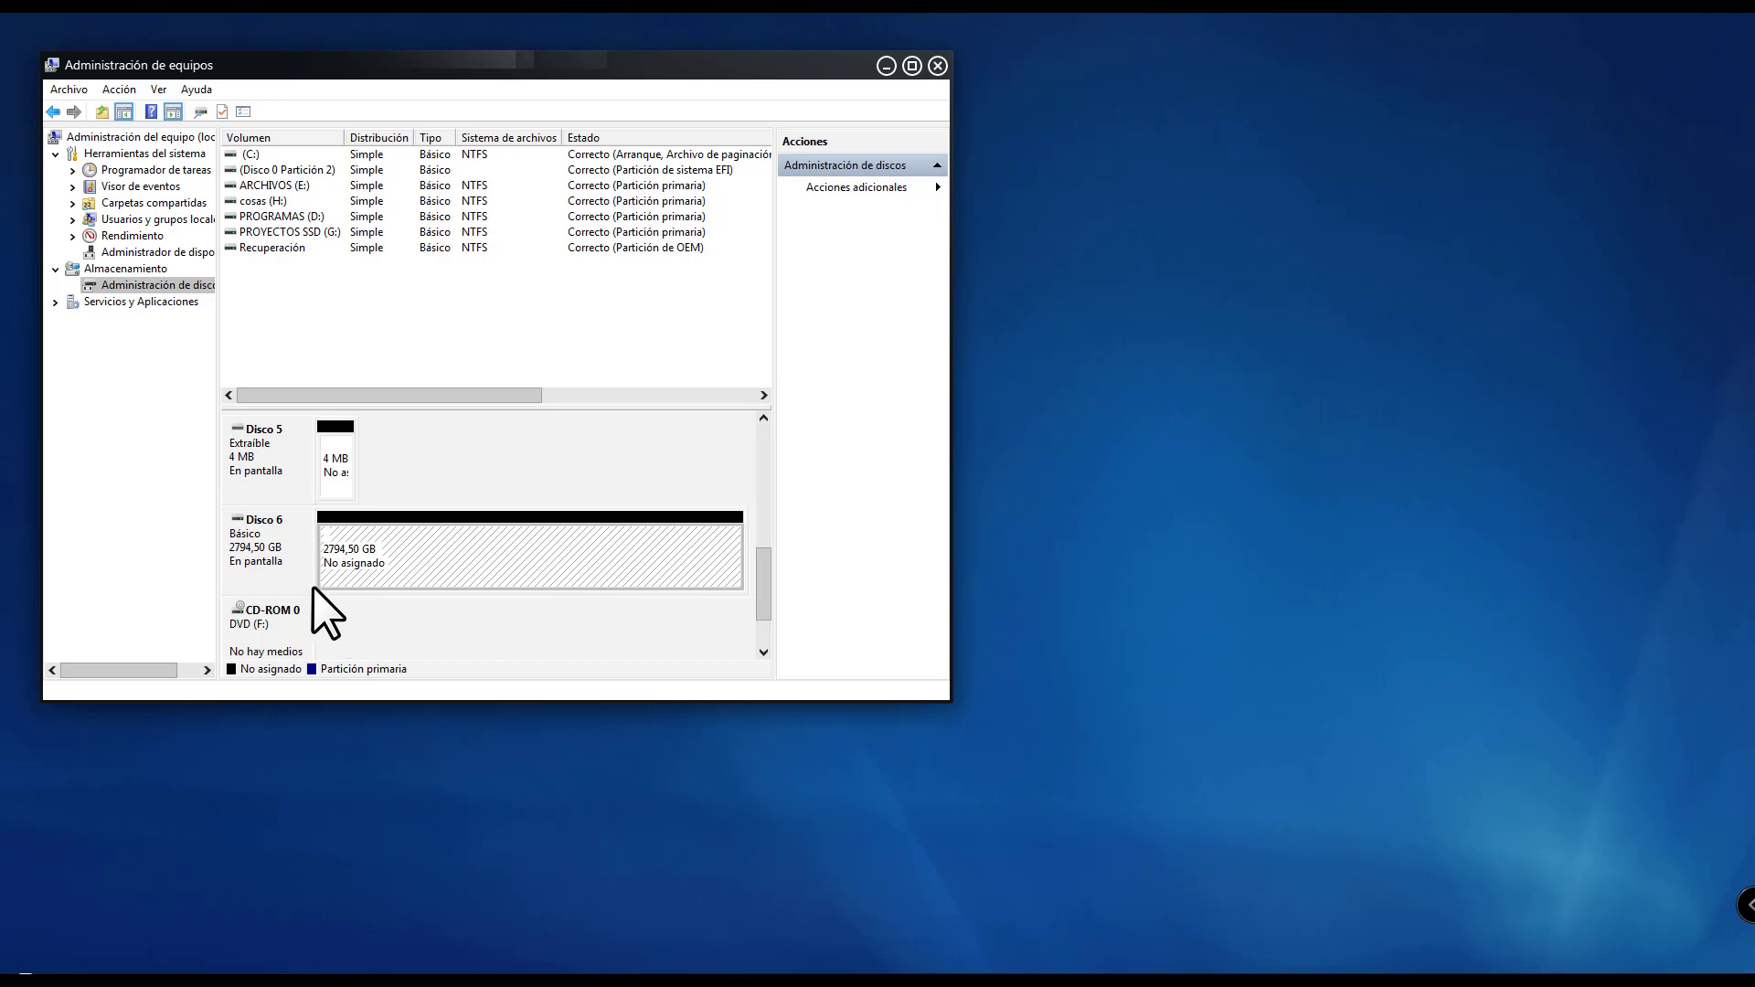
Convert Disco 6 back to an MBR disk and select its first unallocated region
{"action": "right_click", "coordinate": [269, 555]}
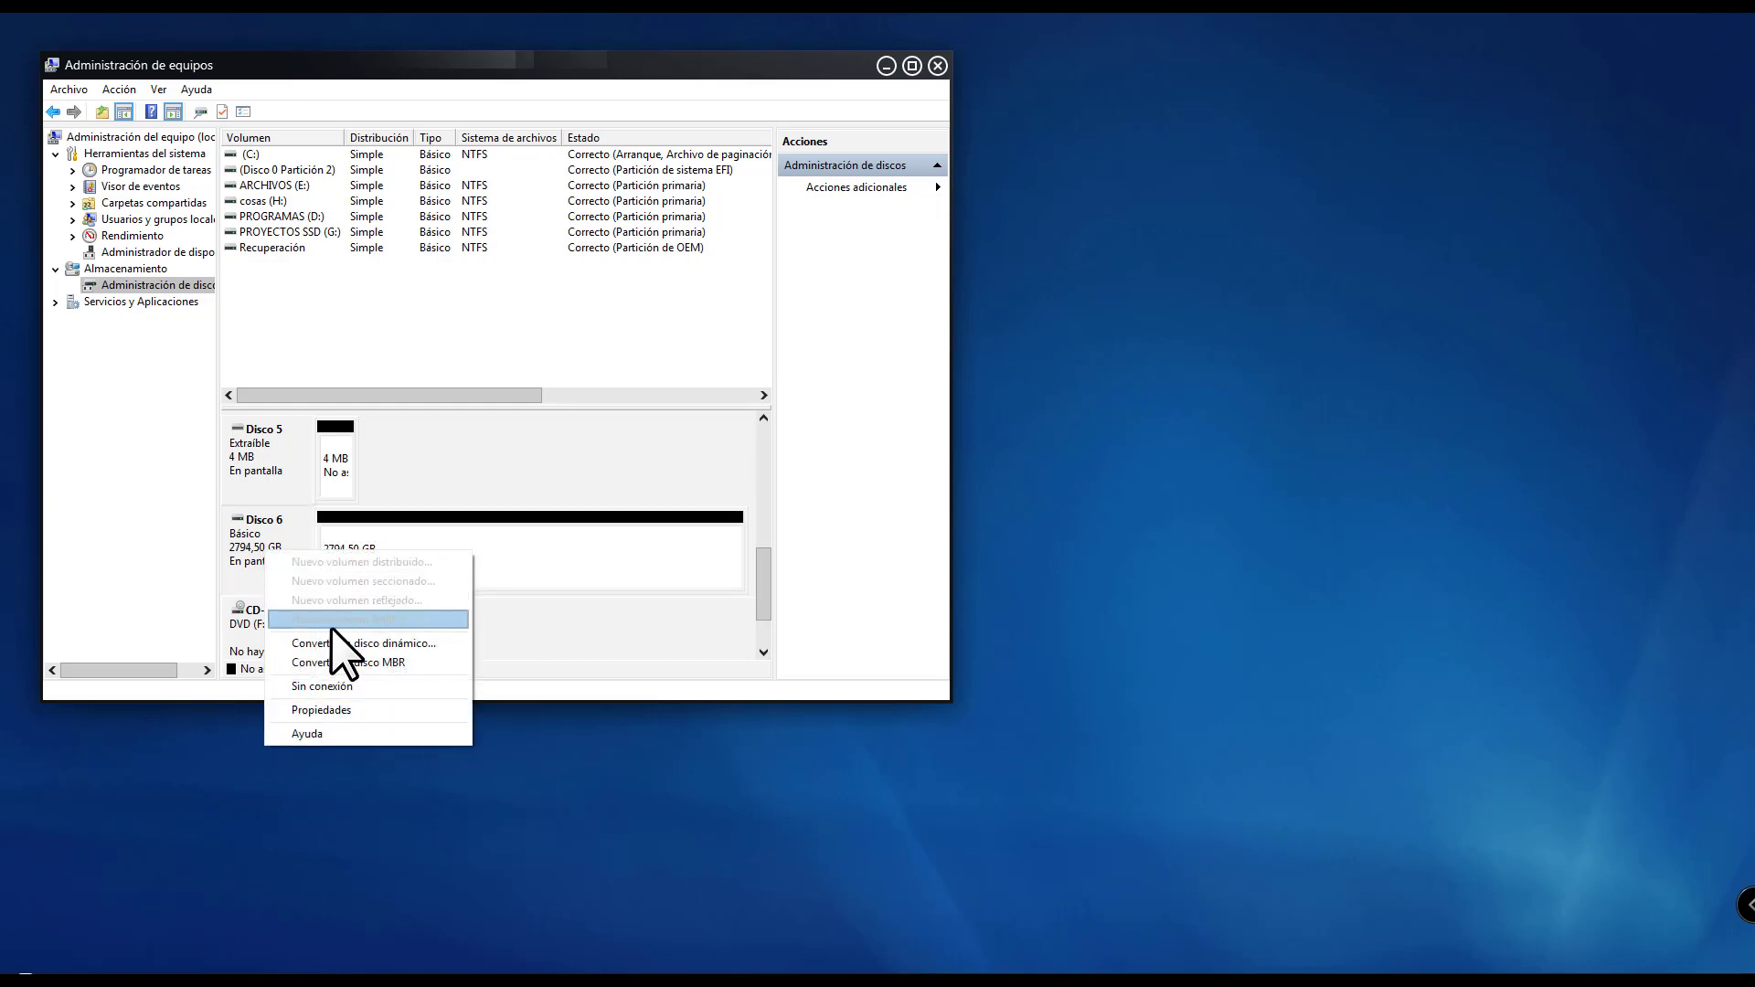
{"action": "left_click", "coordinate": [334, 658]}
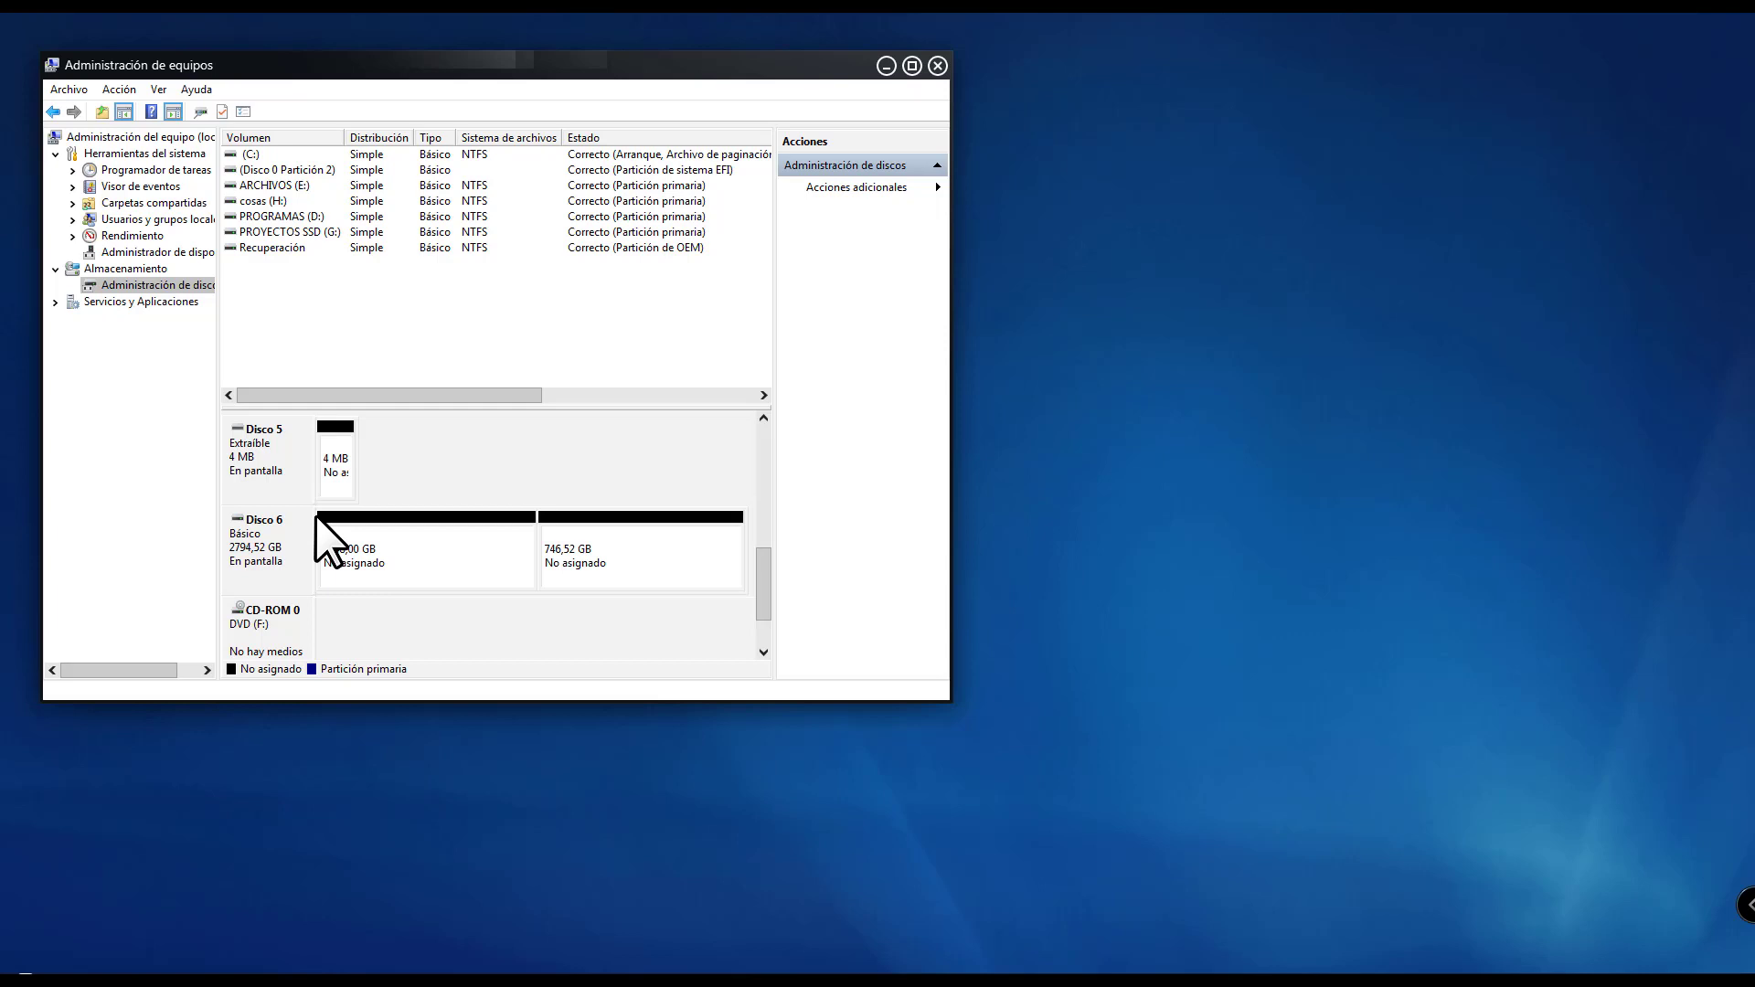
{"action": "left_click", "coordinate": [377, 556]}
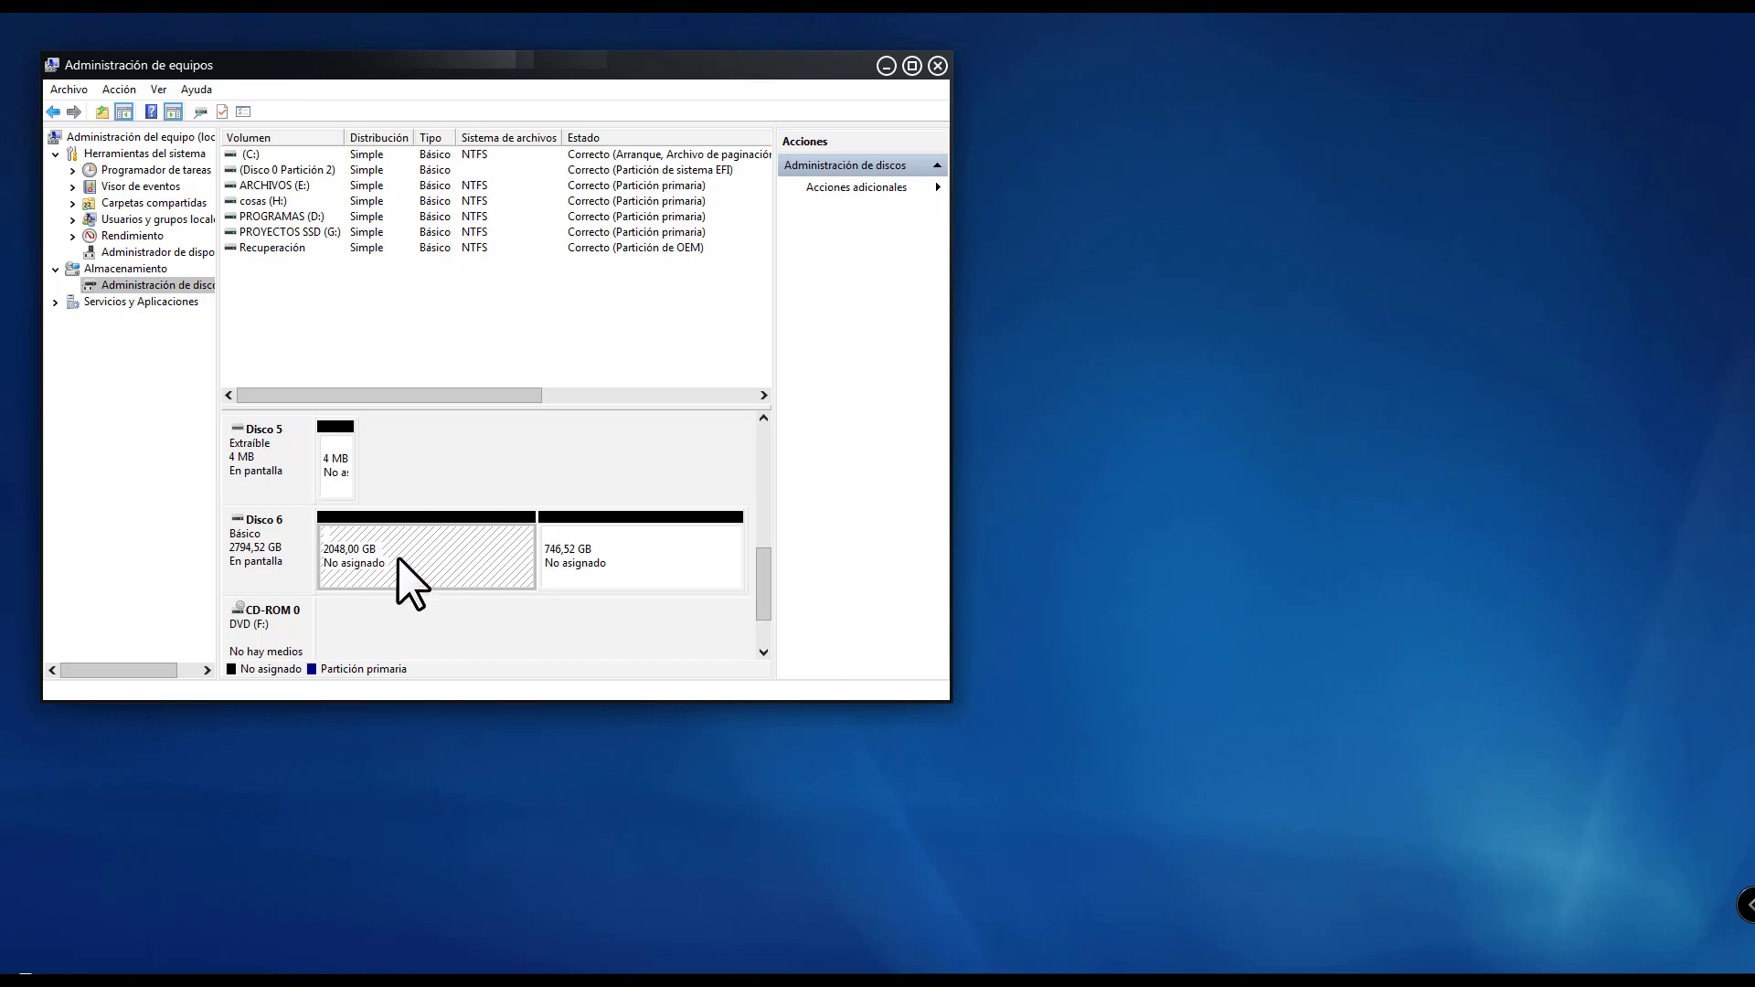
Check the operations offered for Disco 6 and inspect its second unallocated region
{"action": "right_click", "coordinate": [272, 539]}
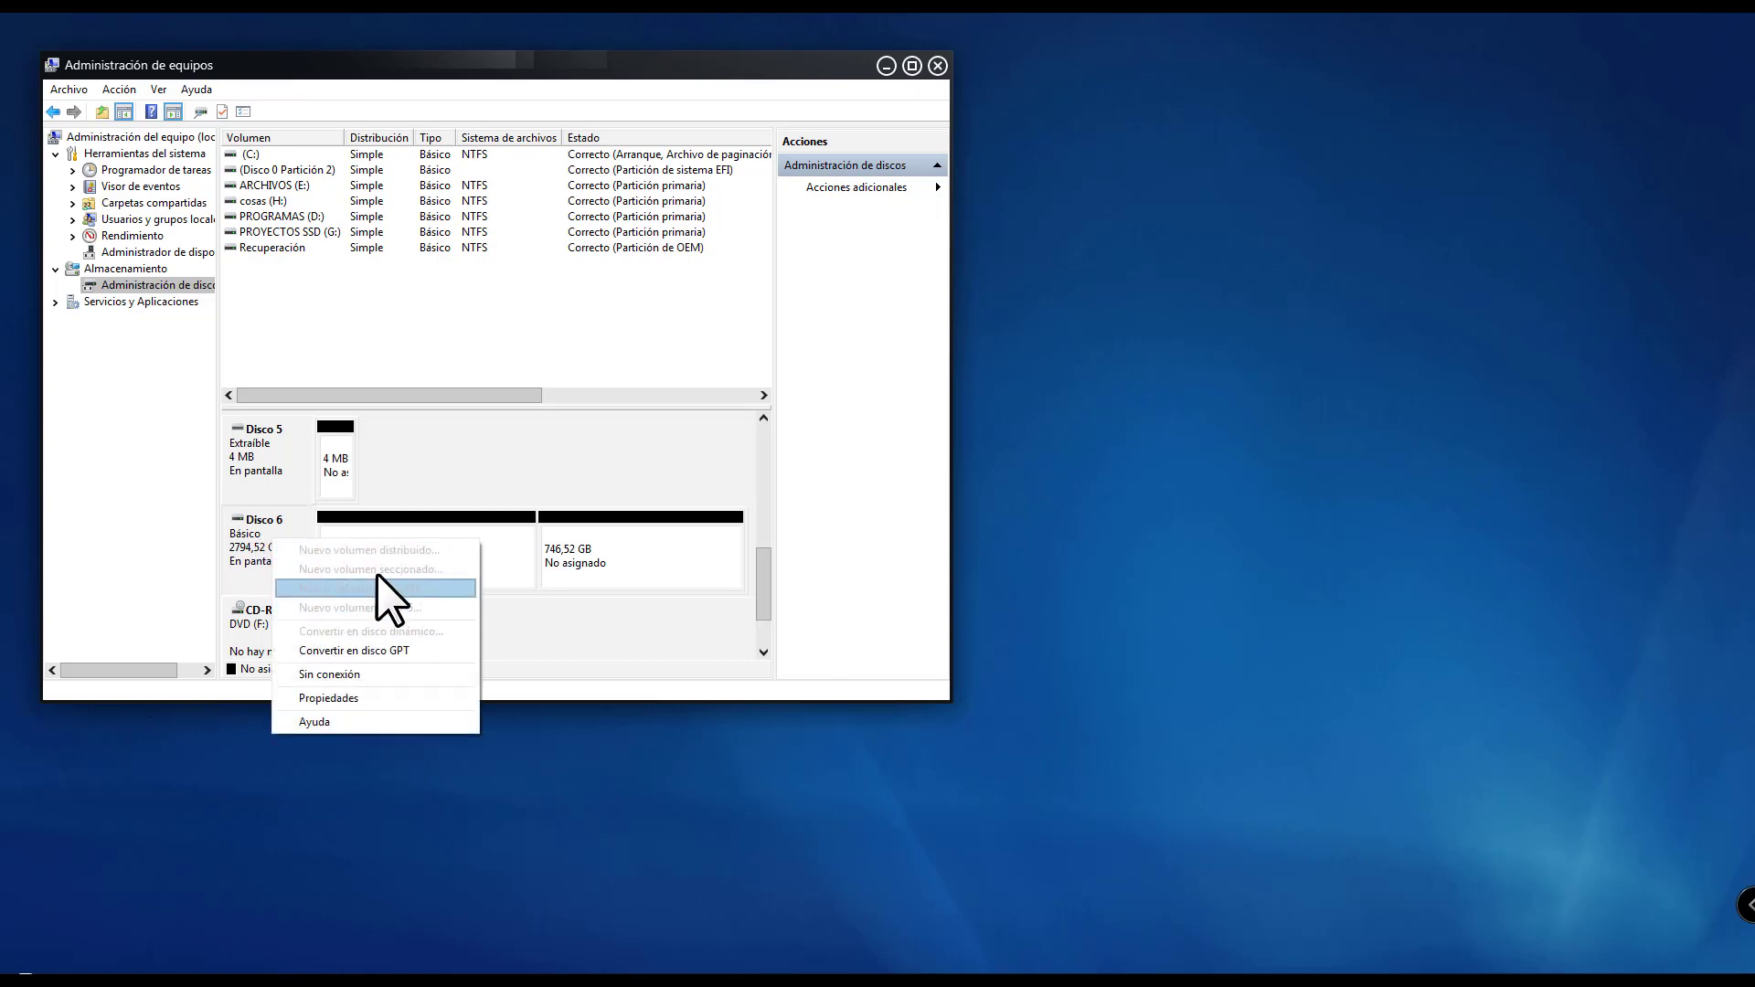
{"action": "left_click", "coordinate": [514, 540]}
{"action": "left_click", "coordinate": [637, 561]}
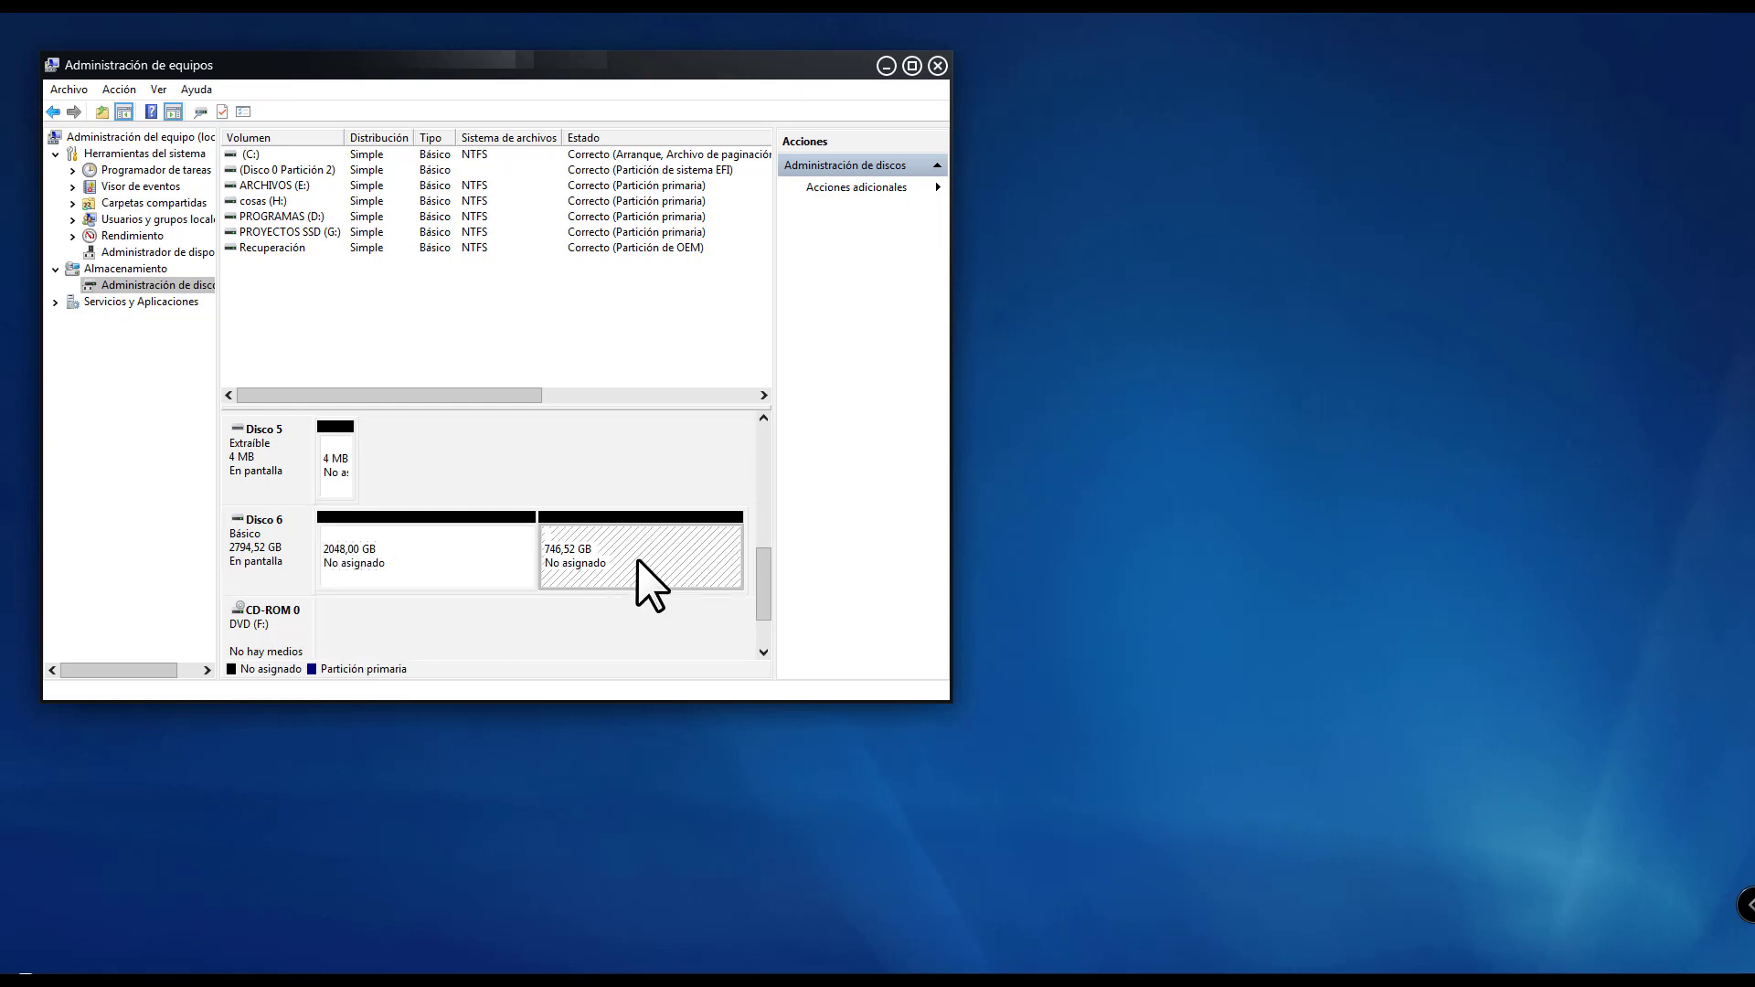
Create a simple volume in Disco 6's 2048 GB unallocated region, accepting the 2097150 MB size and the wizard's other defaults
{"action": "left_click", "coordinate": [444, 558]}
{"action": "right_click", "coordinate": [404, 555]}
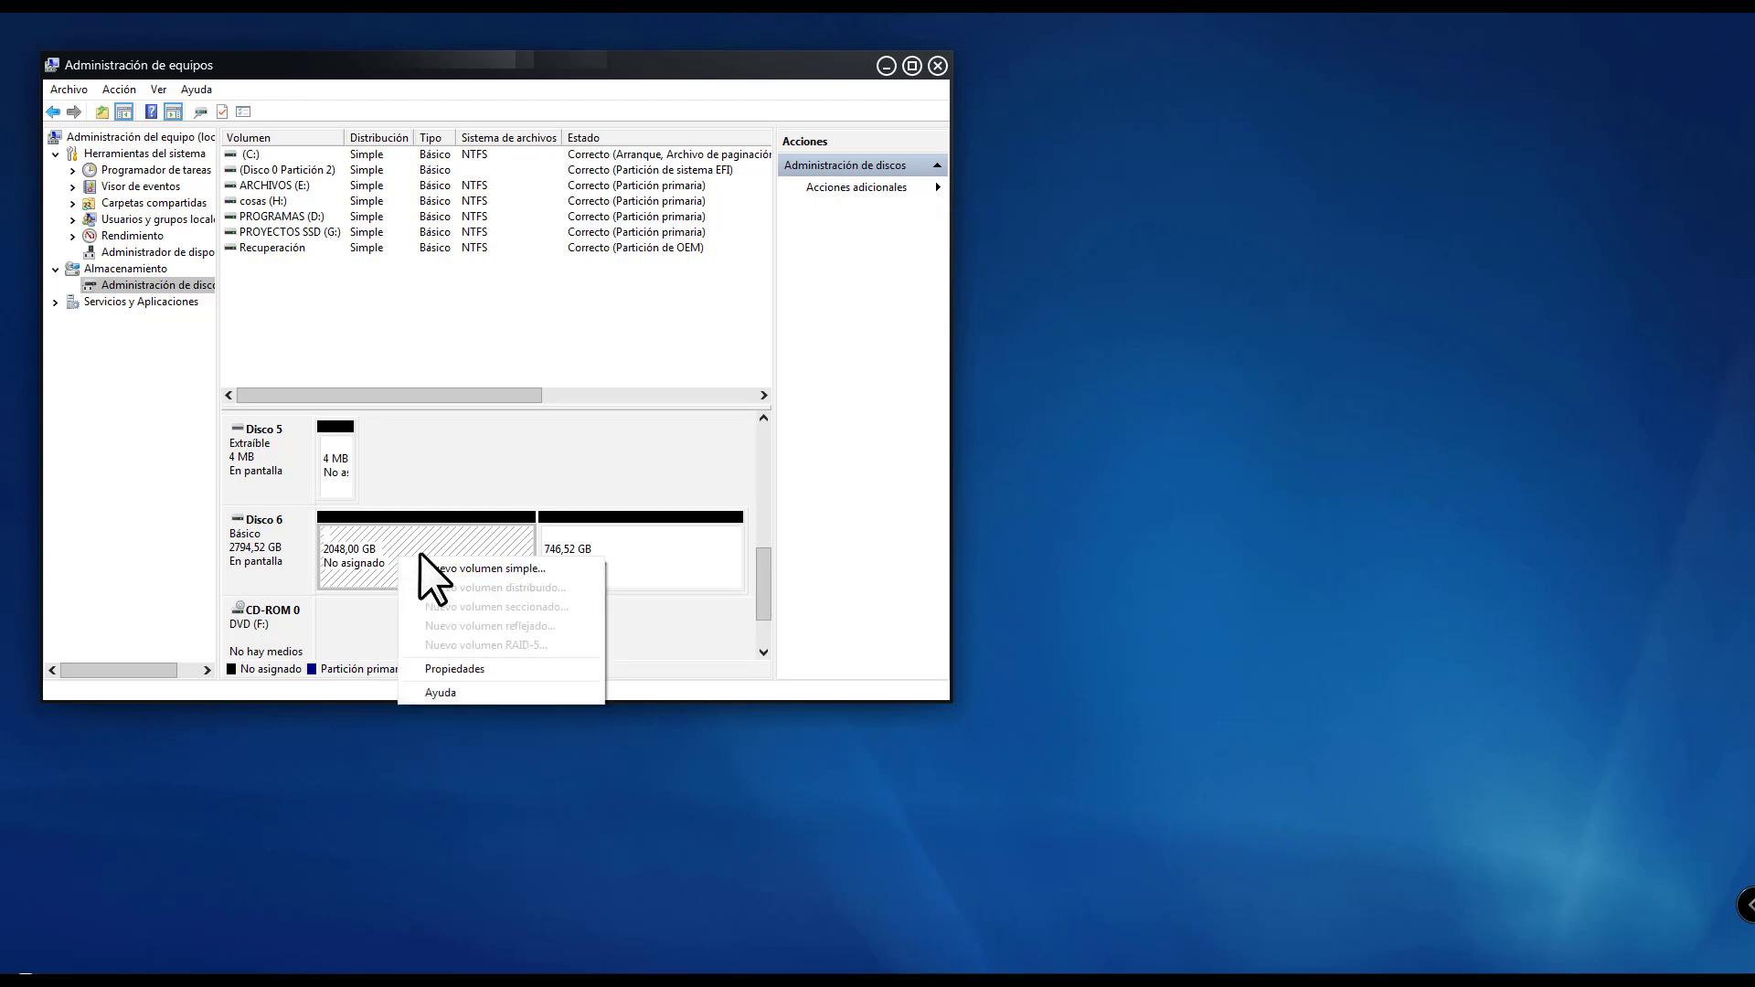
{"action": "left_click", "coordinate": [448, 567]}
{"action": "left_click", "coordinate": [592, 508]}
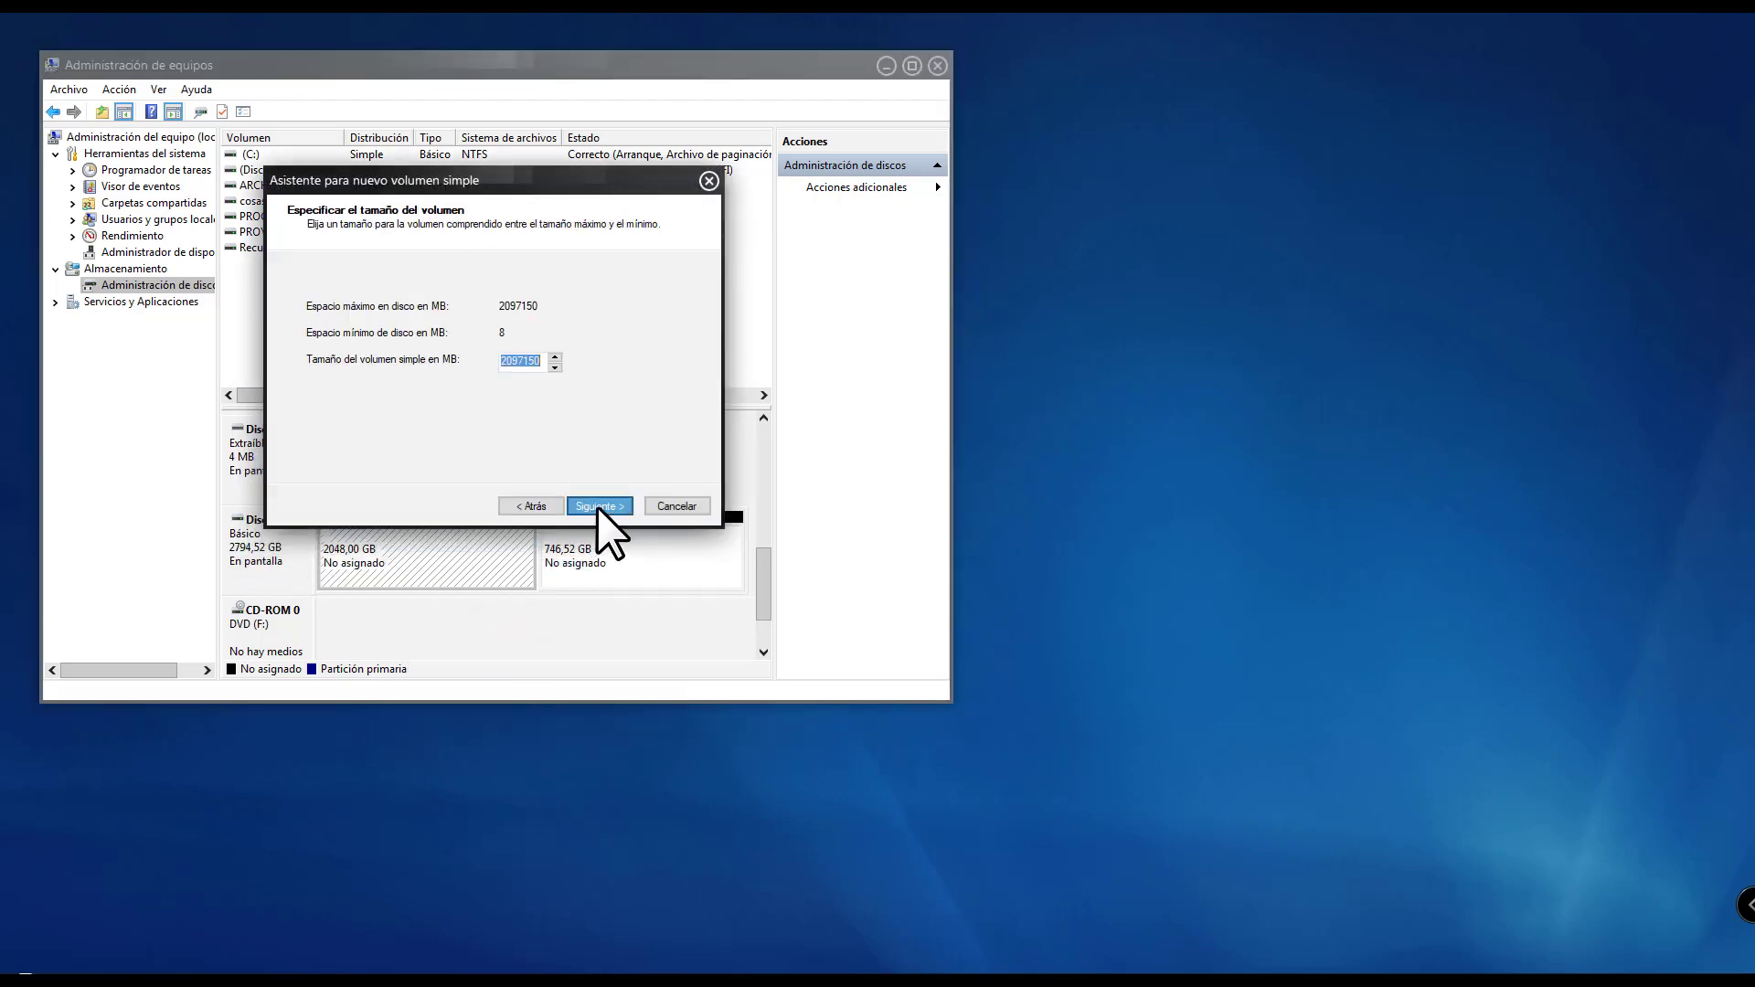
{"action": "left_click", "coordinate": [598, 506]}
{"action": "left_click", "coordinate": [598, 506]}
{"action": "left_click", "coordinate": [597, 506]}
{"action": "left_click", "coordinate": [598, 506]}
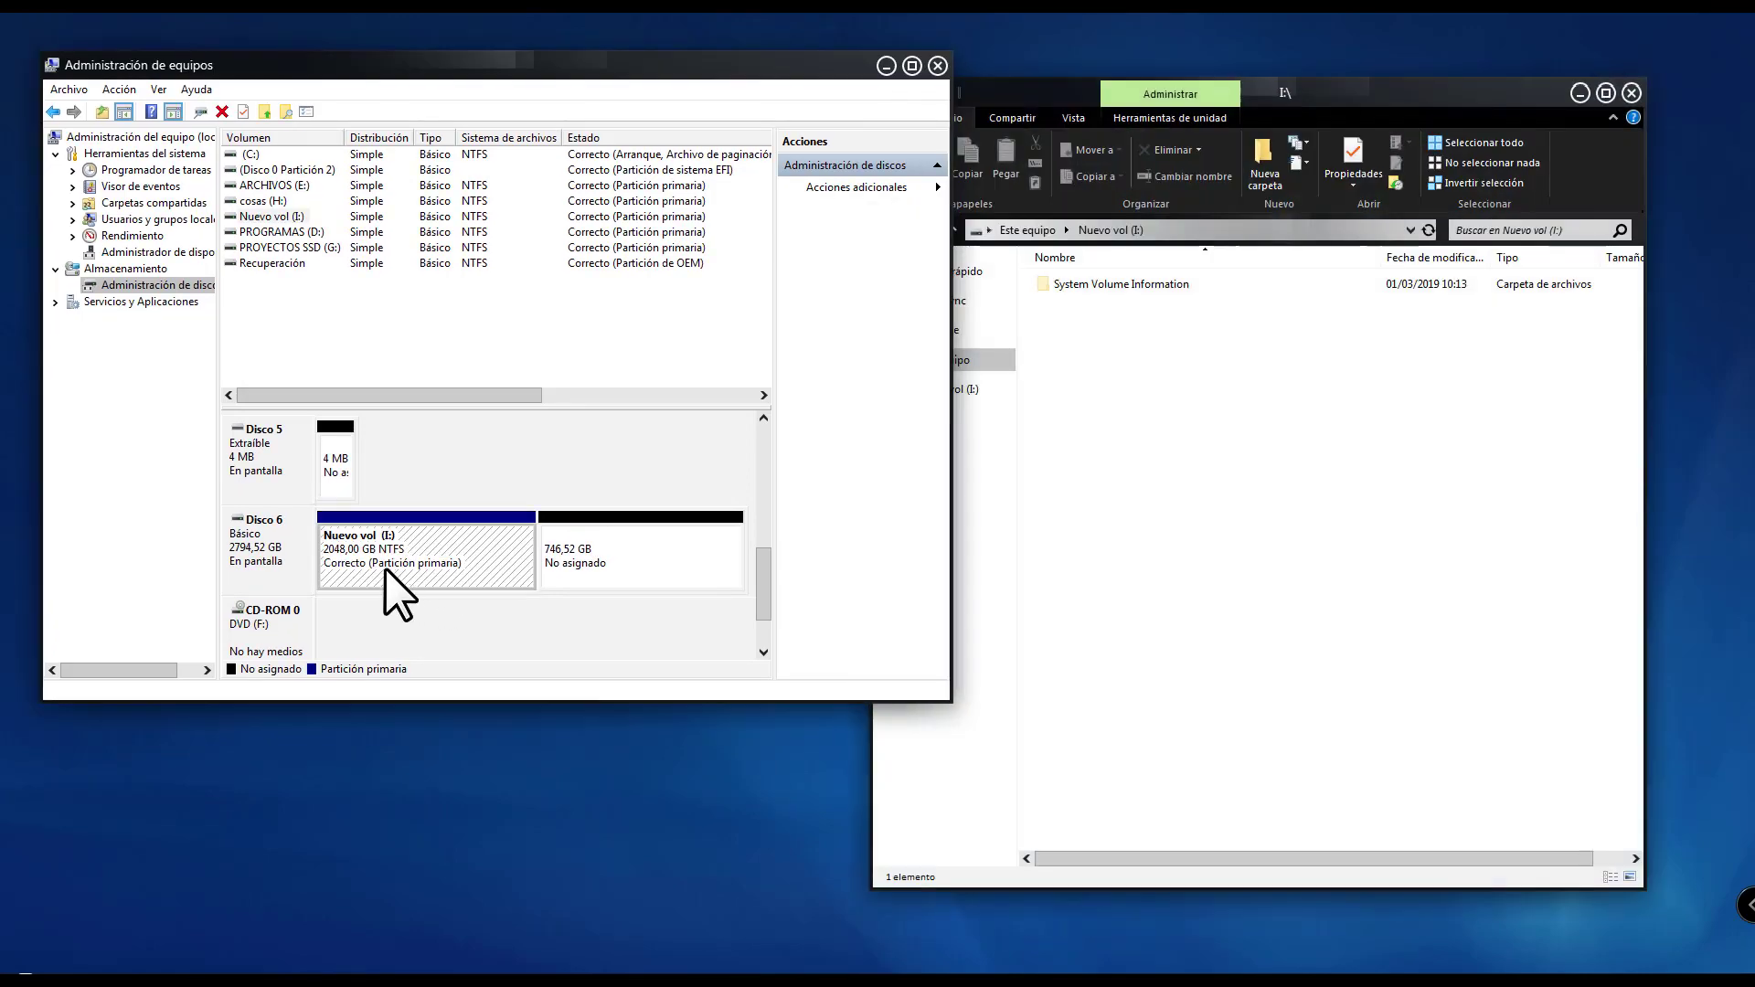
Inspect the properties of the new I: volume and the volume operations offered for Disco 6's remaining 746,52 GB unallocated region
{"action": "left_click", "coordinate": [514, 552]}
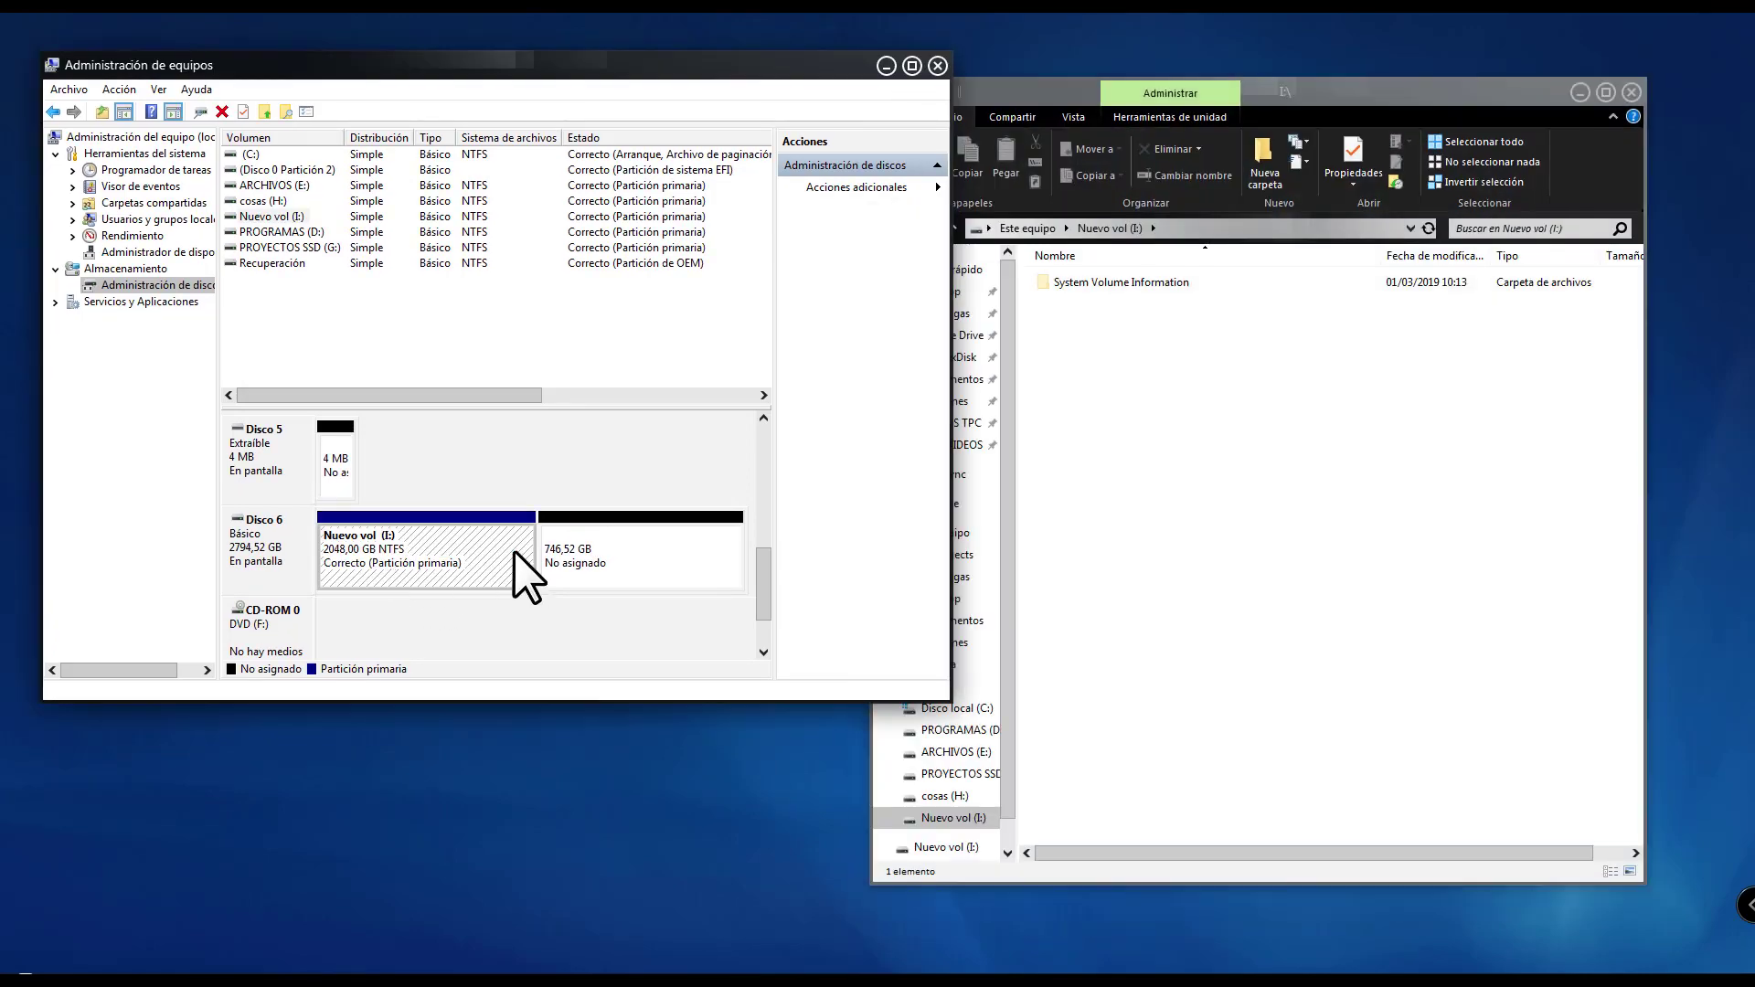
{"action": "left_click", "coordinate": [1119, 403]}
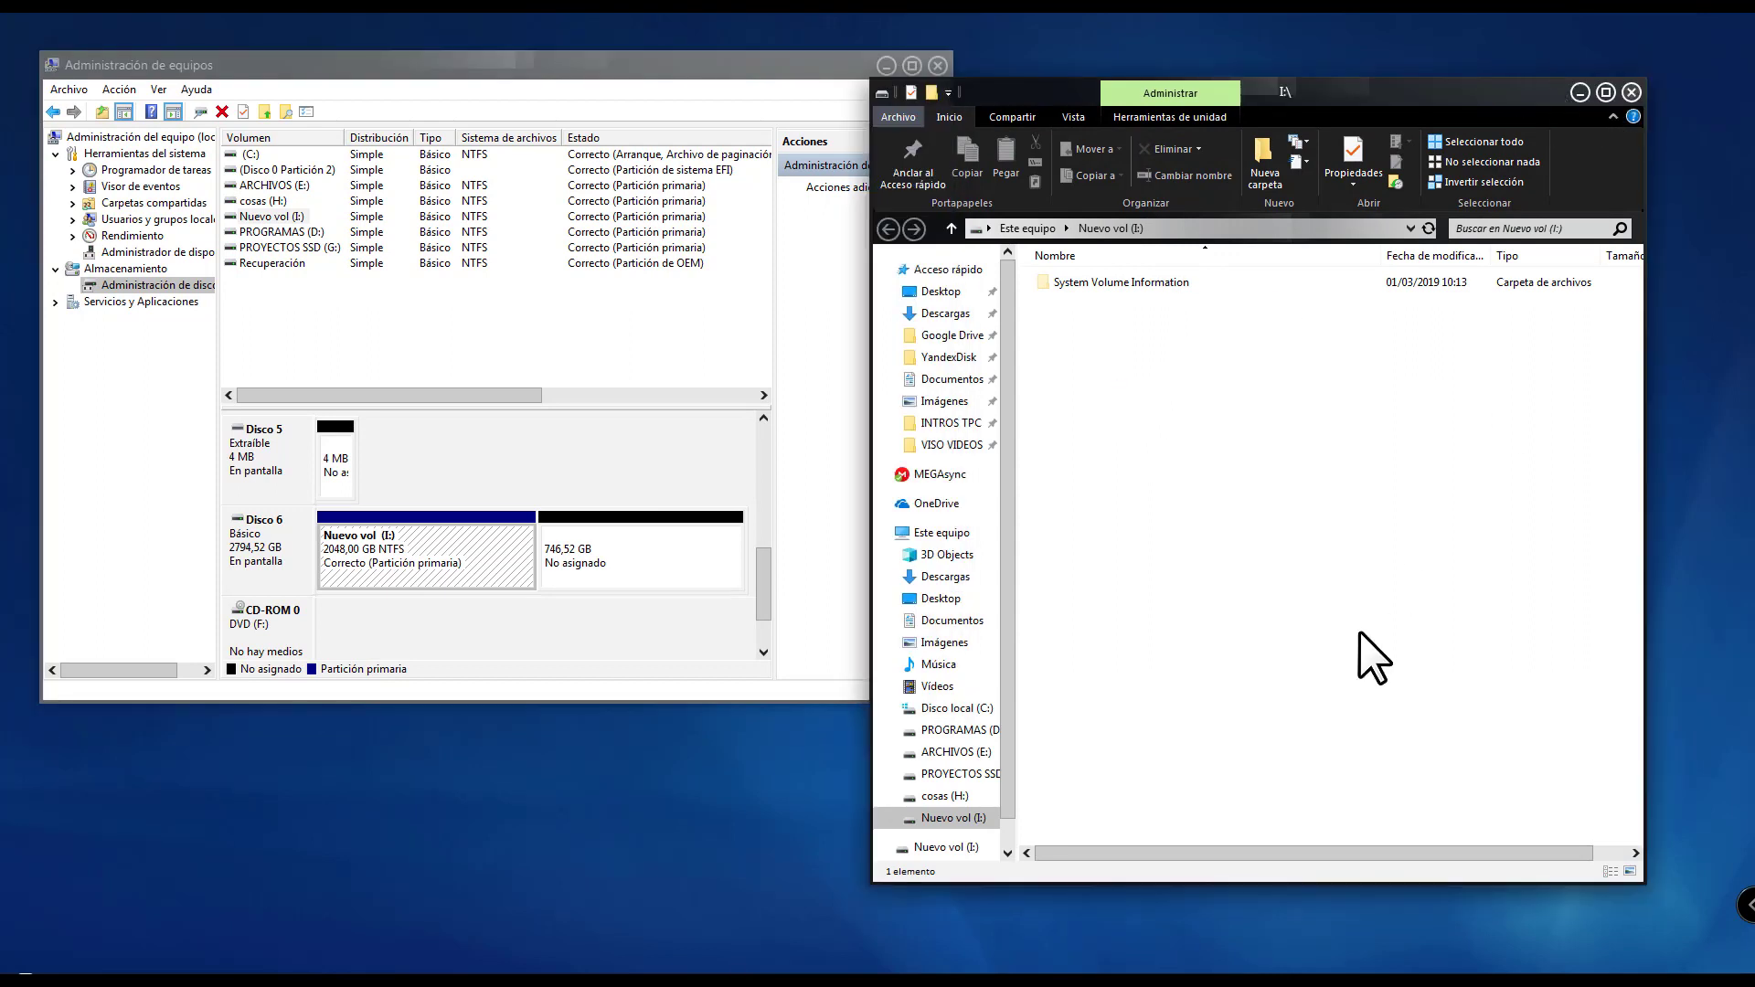
{"action": "right_click", "coordinate": [965, 817]}
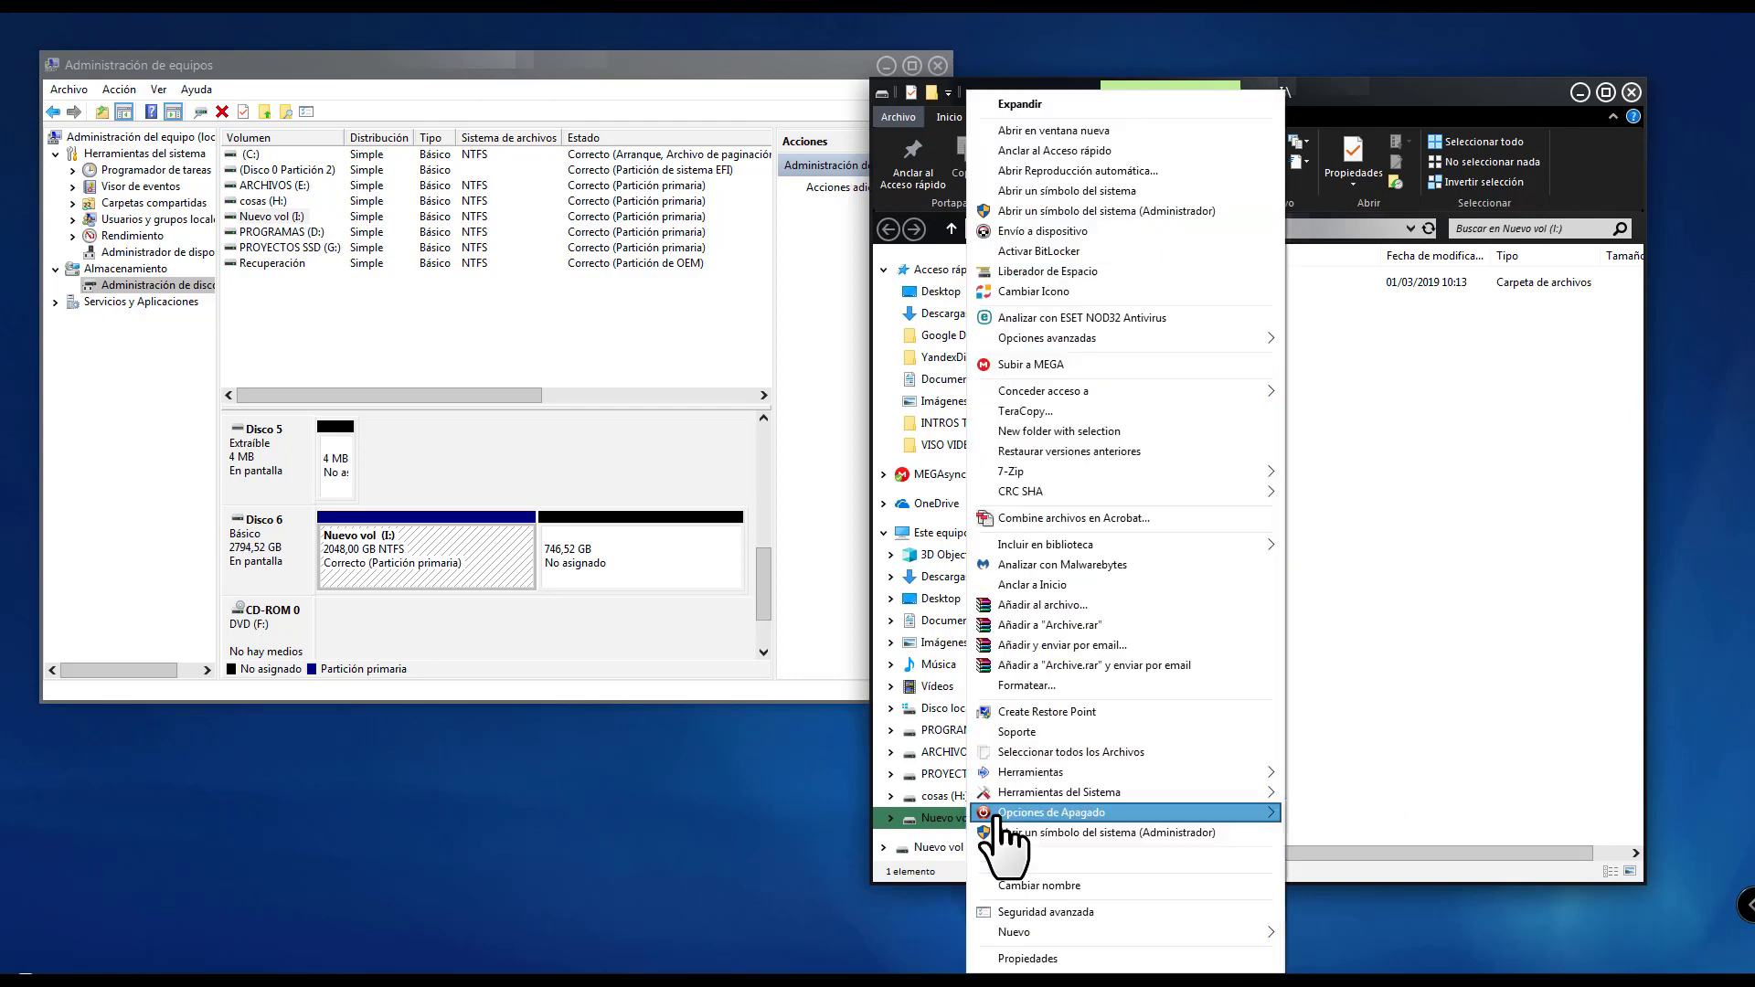
{"action": "left_click", "coordinate": [1028, 957]}
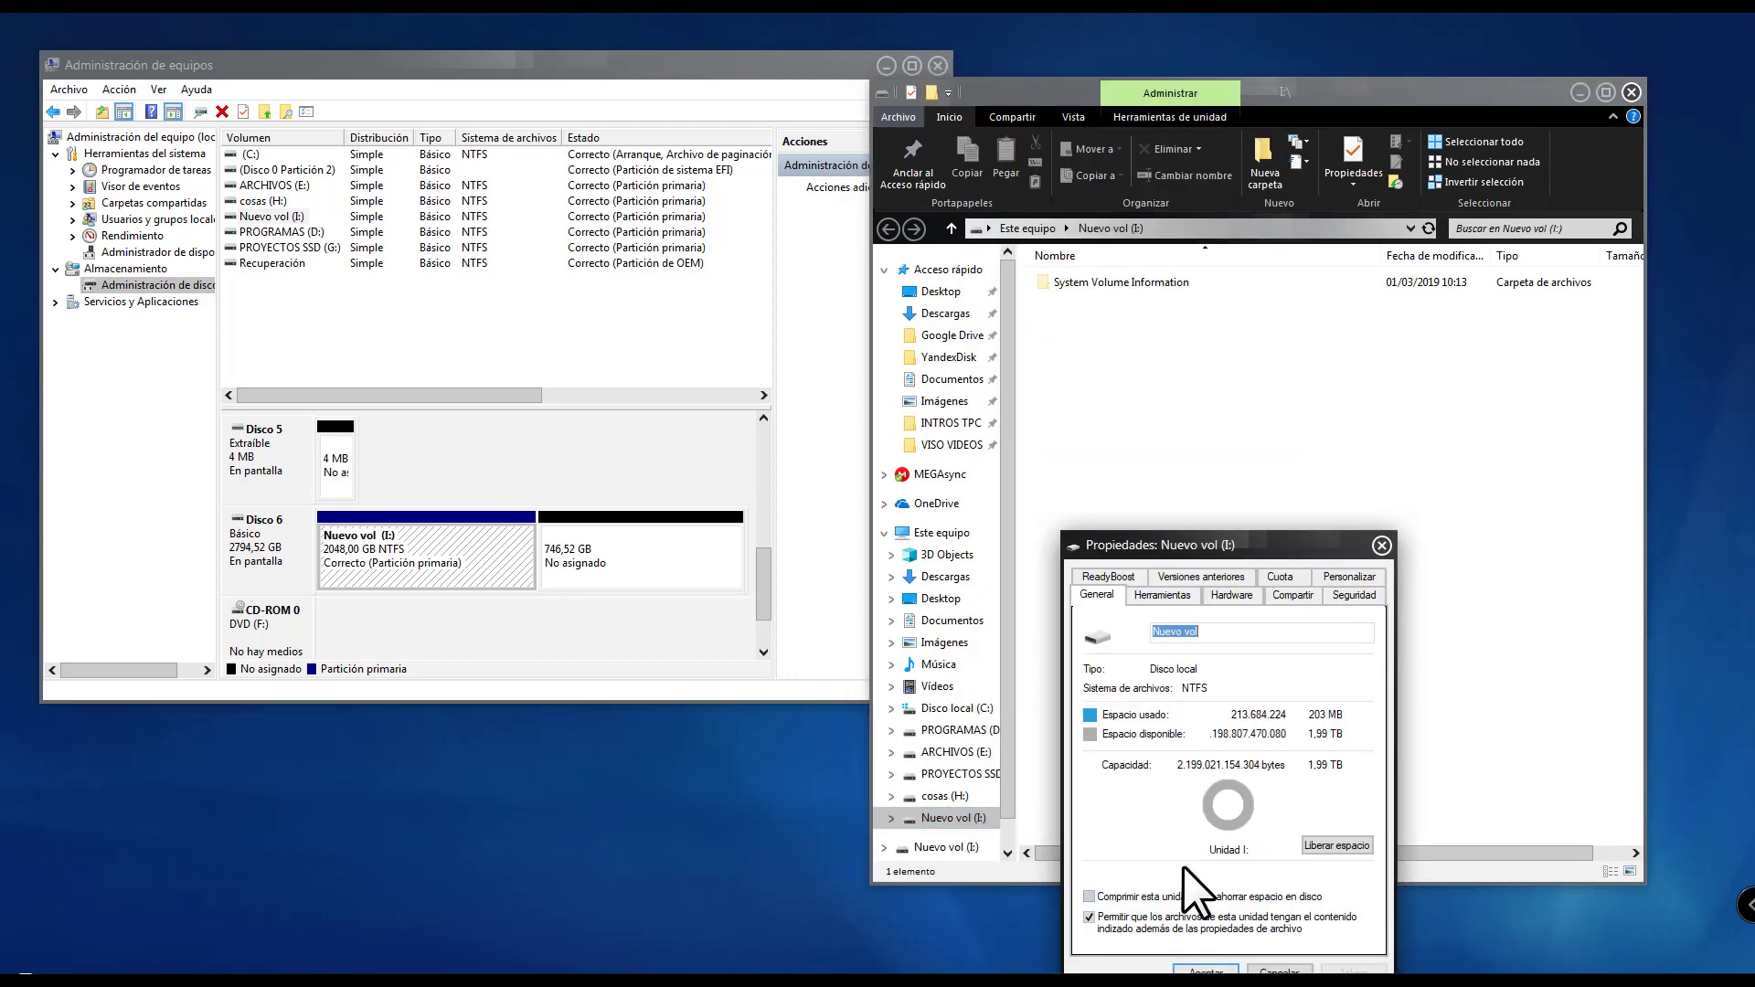
{"action": "left_click", "coordinate": [1382, 546]}
{"action": "right_click", "coordinate": [605, 559]}
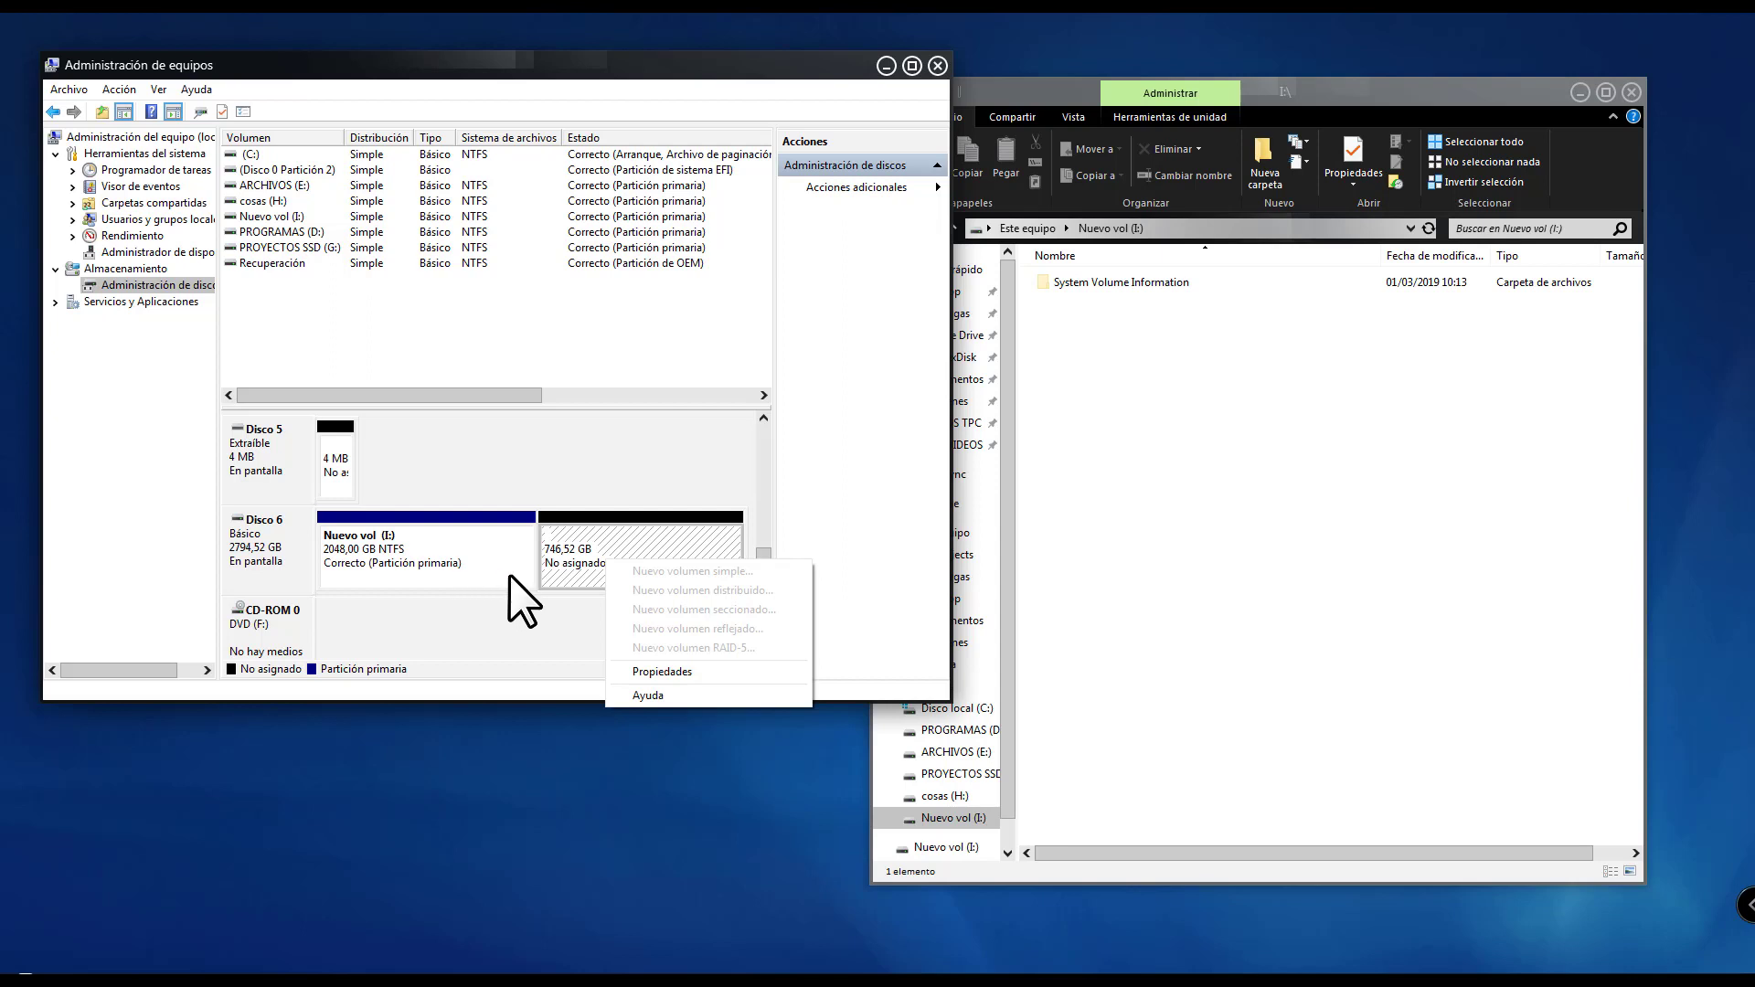
{"action": "left_click", "coordinate": [556, 552]}
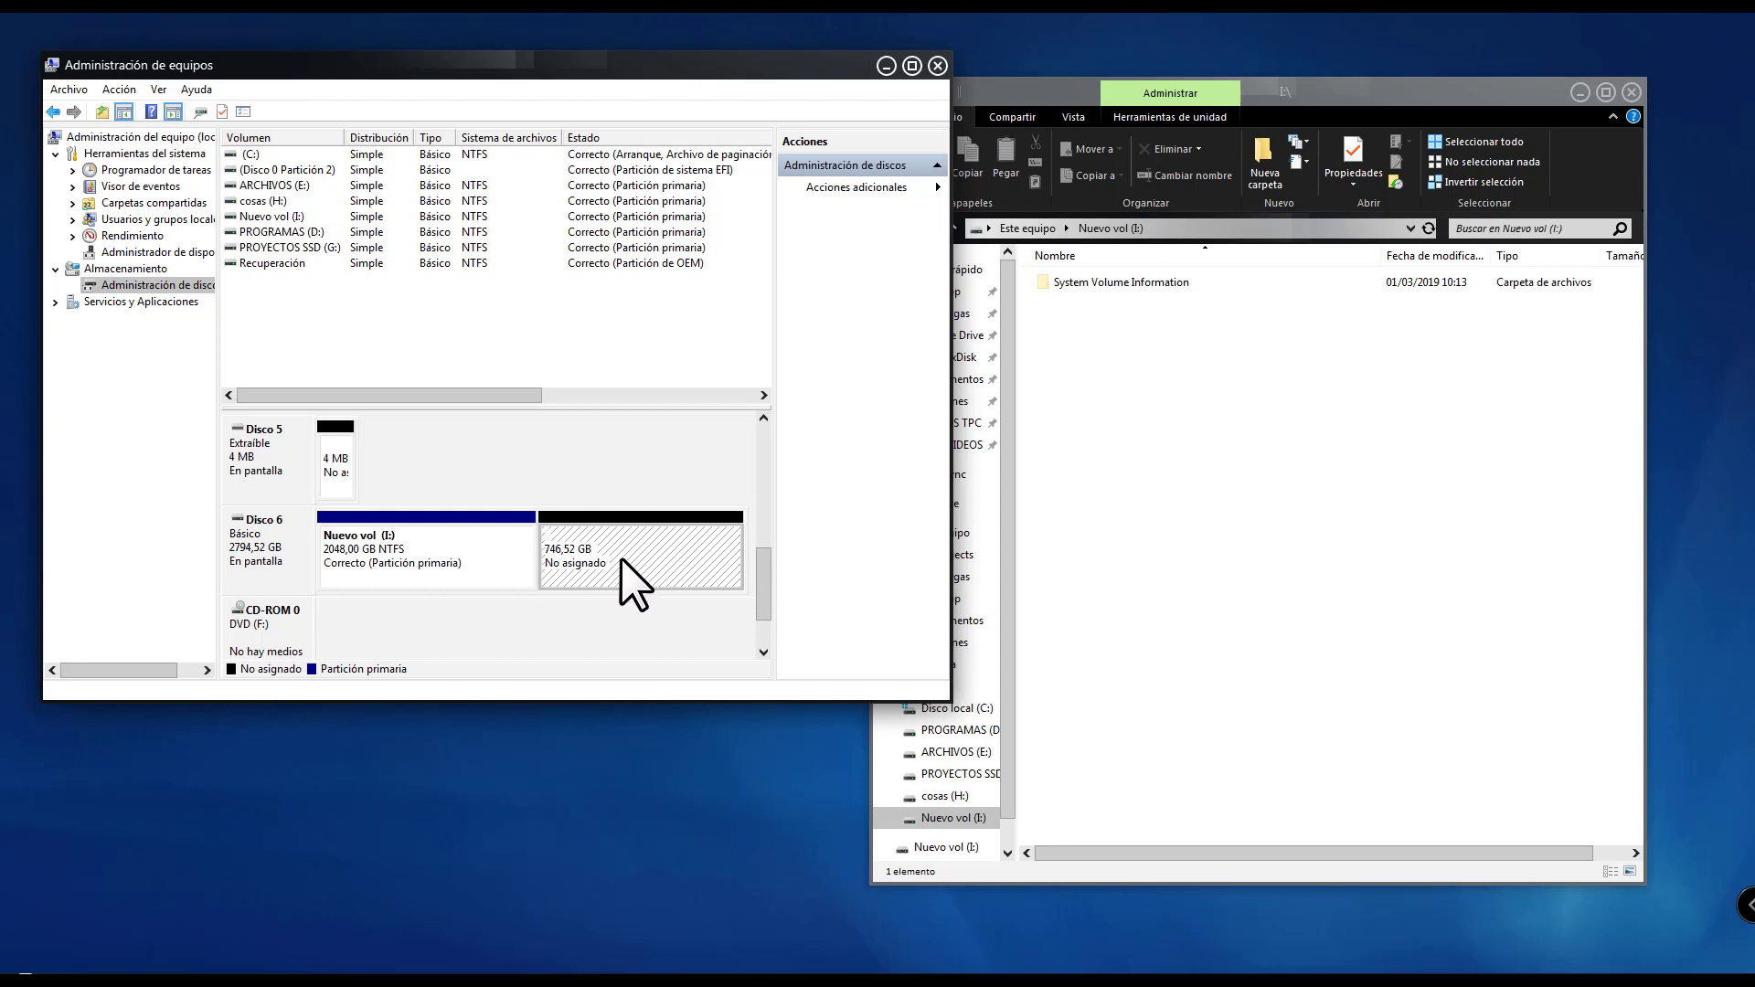
Delete the I: volume (Nuevo vol) from Disco 6 and confirm the deletion
{"action": "left_click", "coordinate": [359, 563]}
{"action": "right_click", "coordinate": [360, 562]}
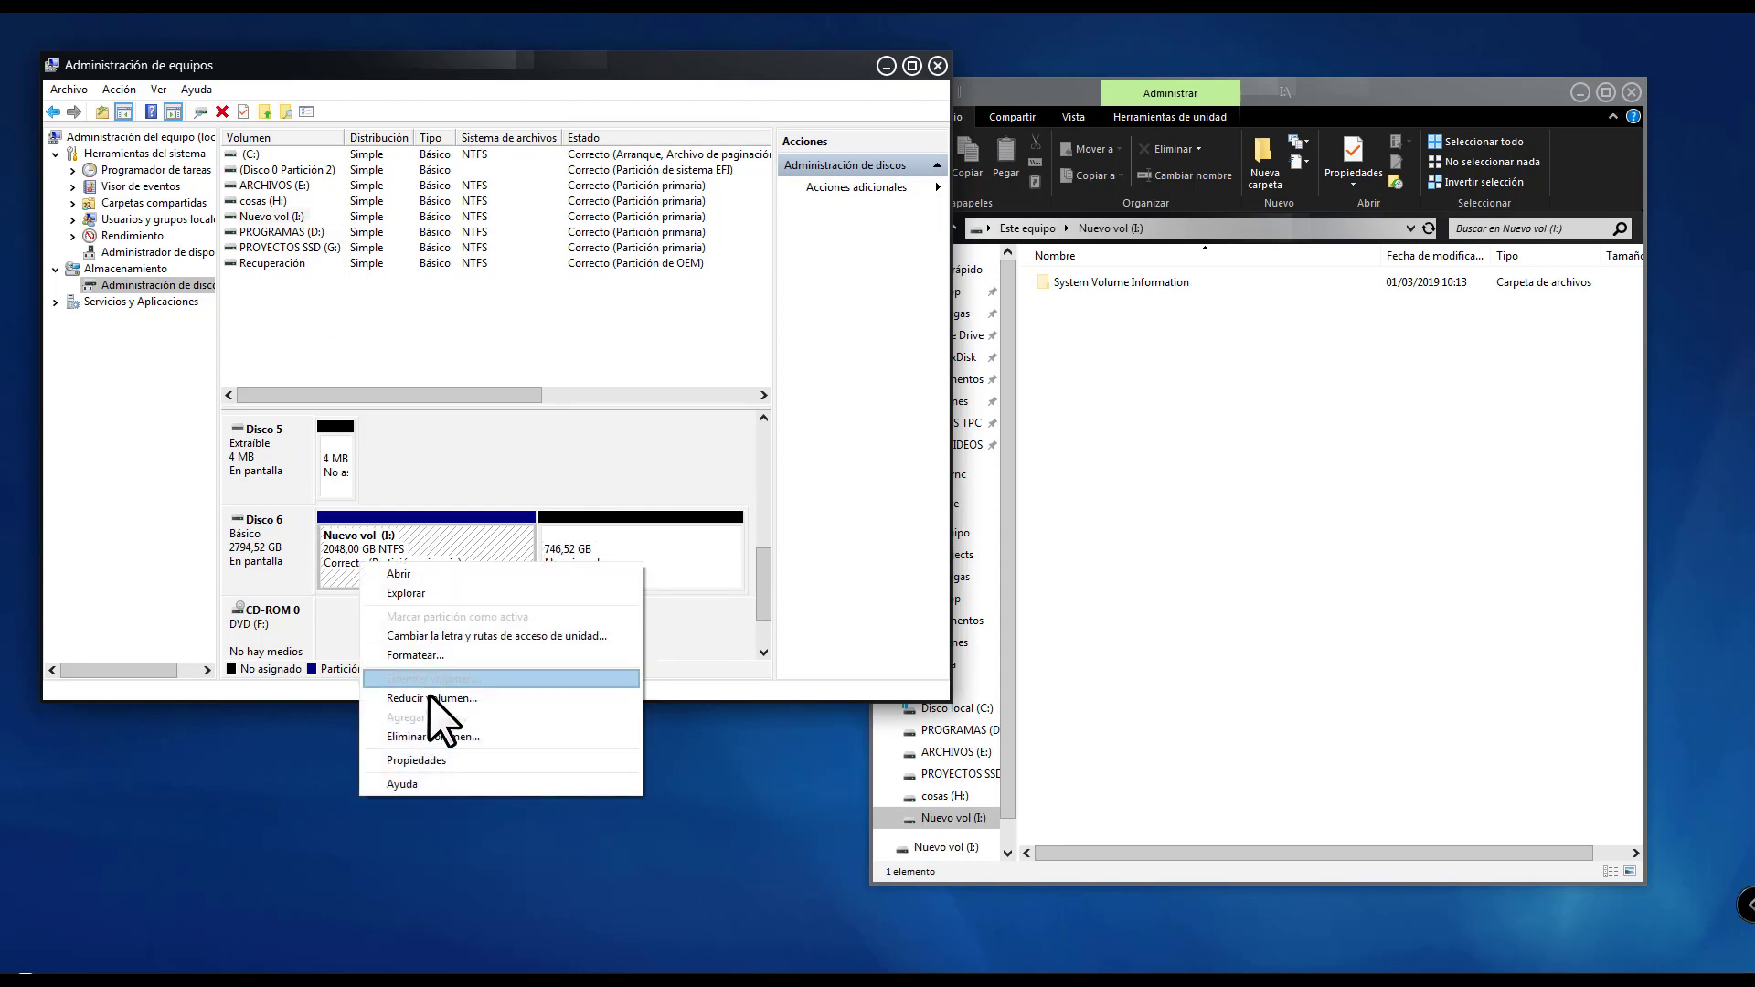
{"action": "left_click", "coordinate": [433, 735]}
{"action": "left_click", "coordinate": [947, 599]}
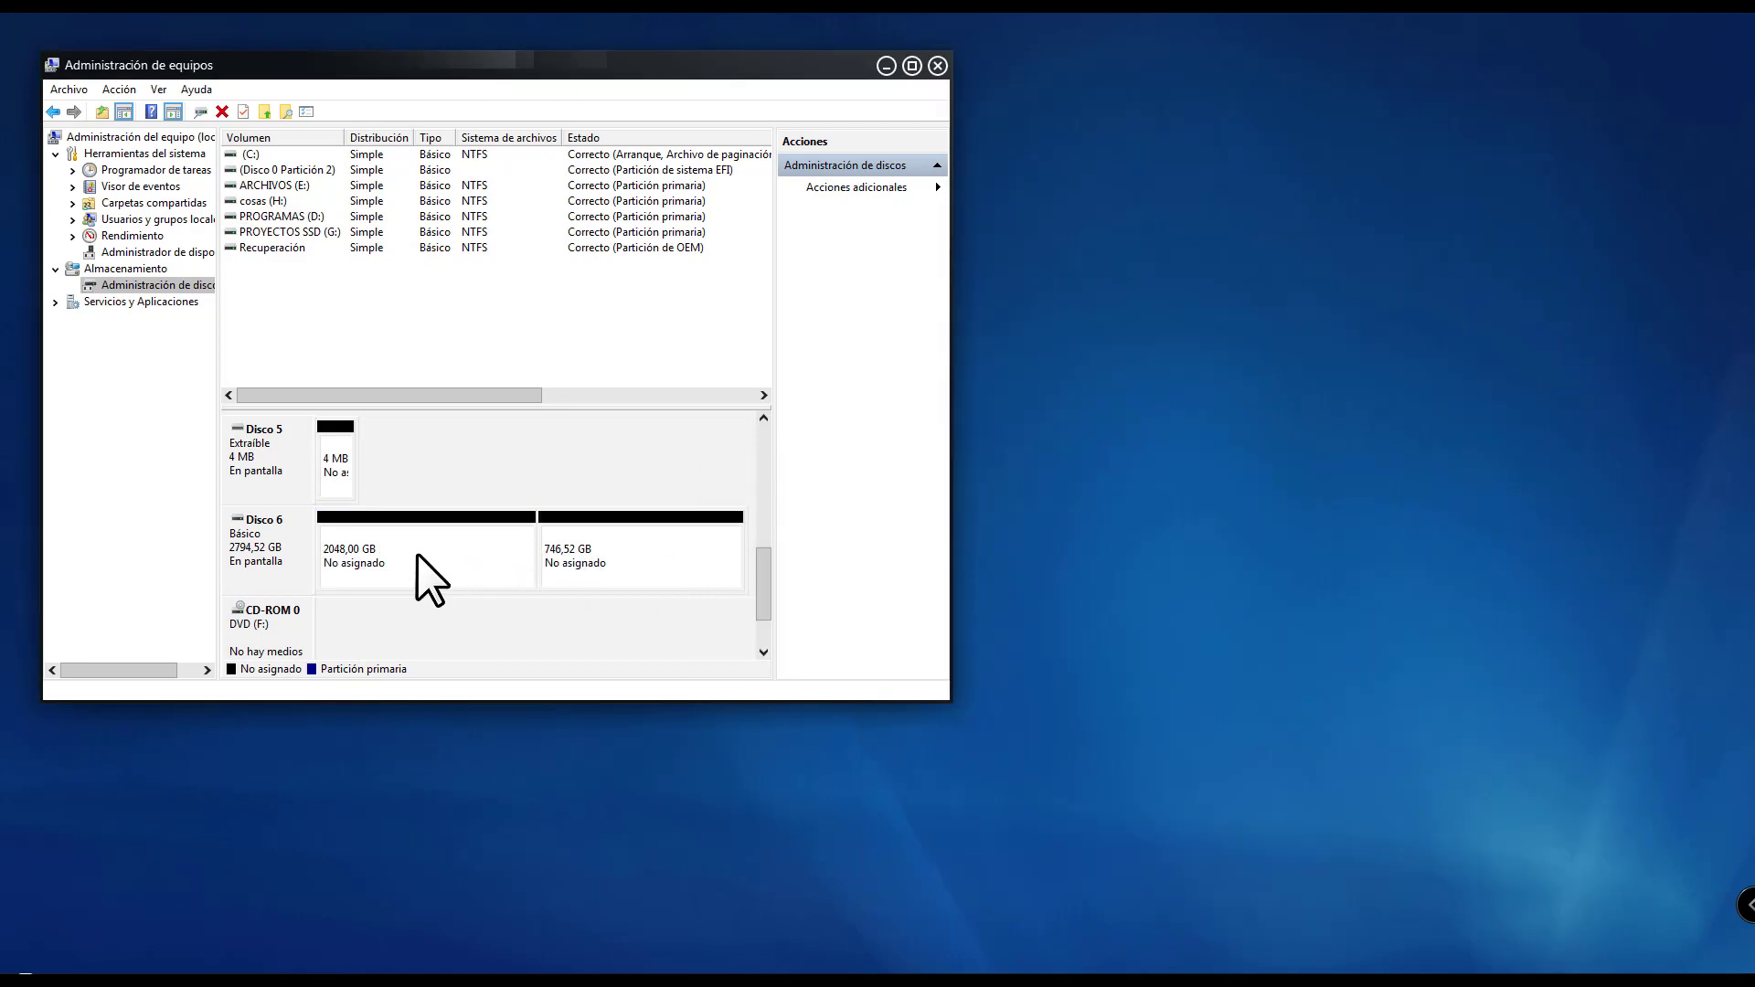
Convert the emptied Disco 6 to a GPT disk and select its single unallocated region
{"action": "left_click", "coordinate": [429, 562]}
{"action": "right_click", "coordinate": [392, 558]}
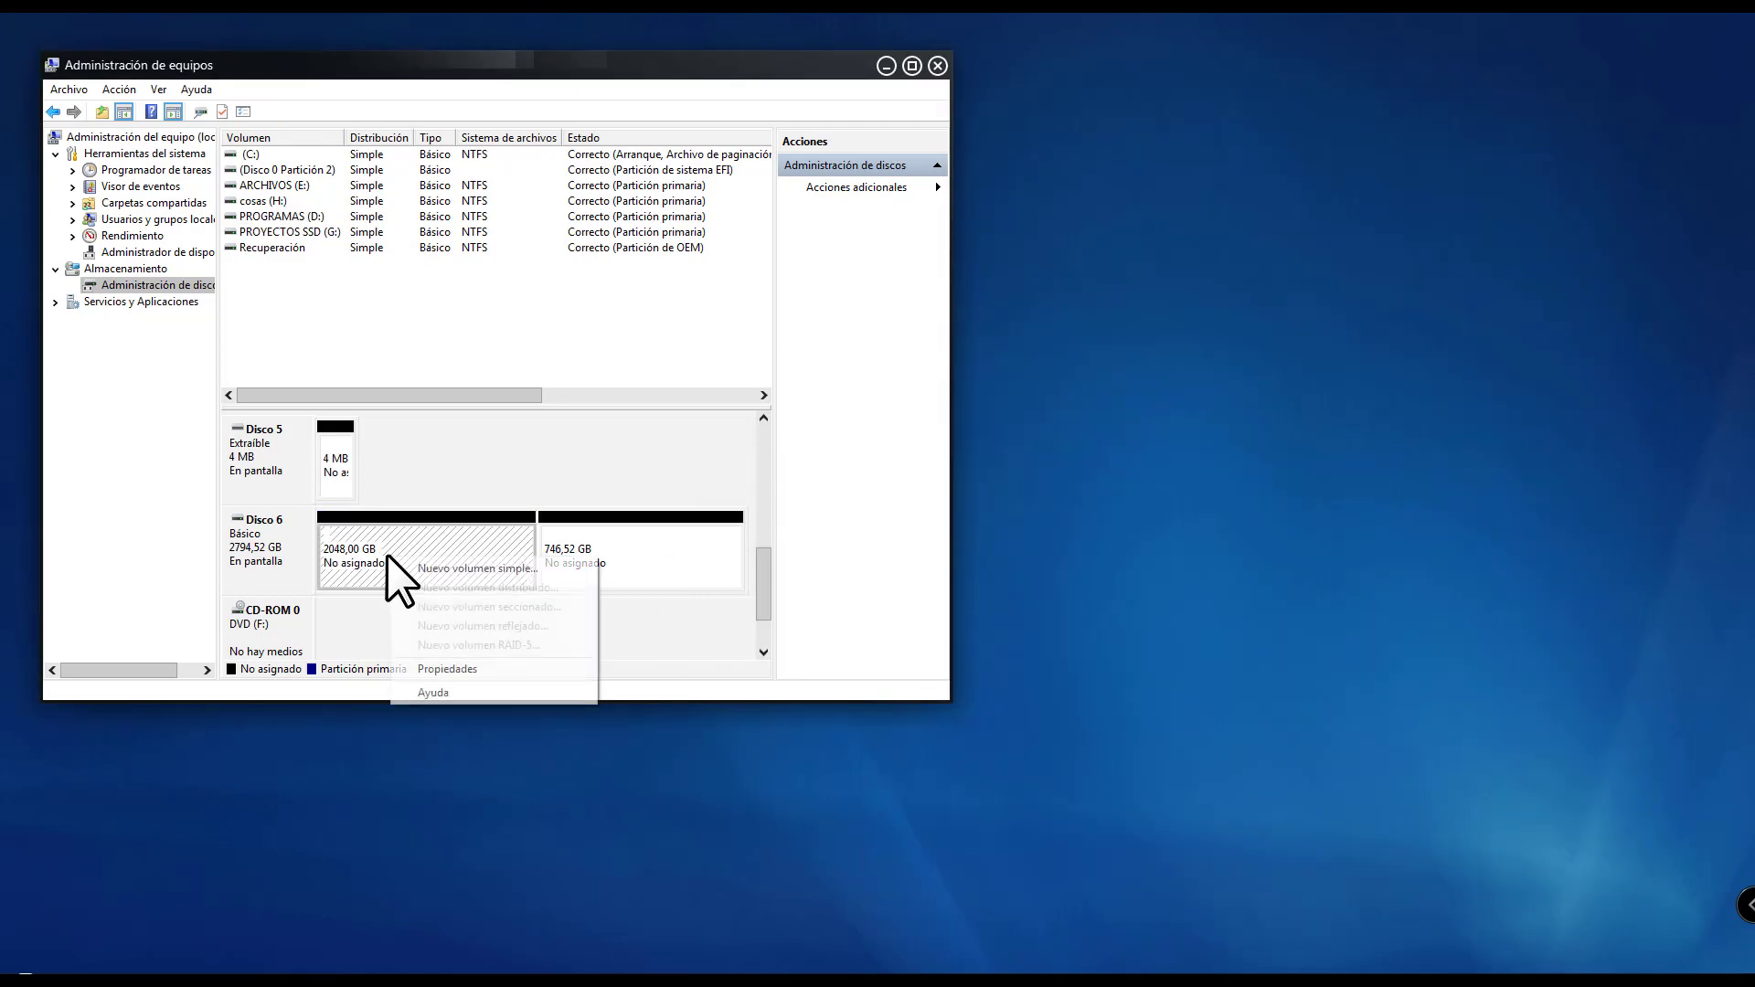
{"action": "left_click", "coordinate": [329, 554]}
{"action": "right_click", "coordinate": [269, 547]}
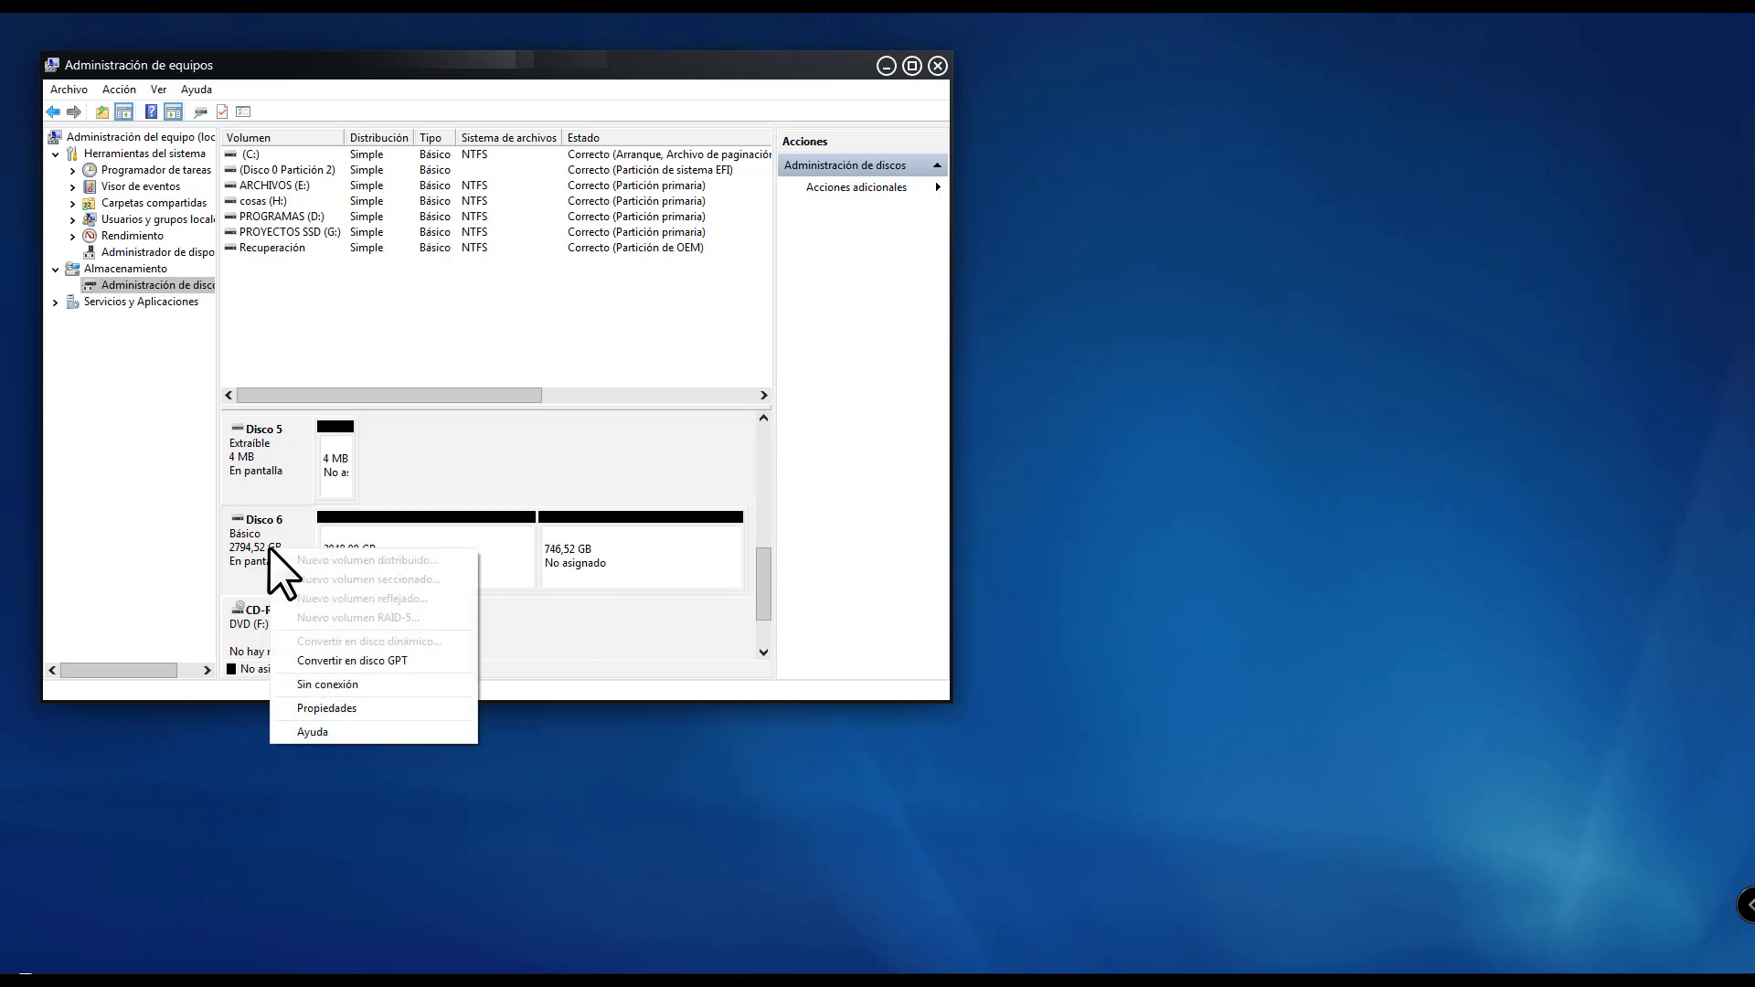
{"action": "left_click", "coordinate": [338, 660]}
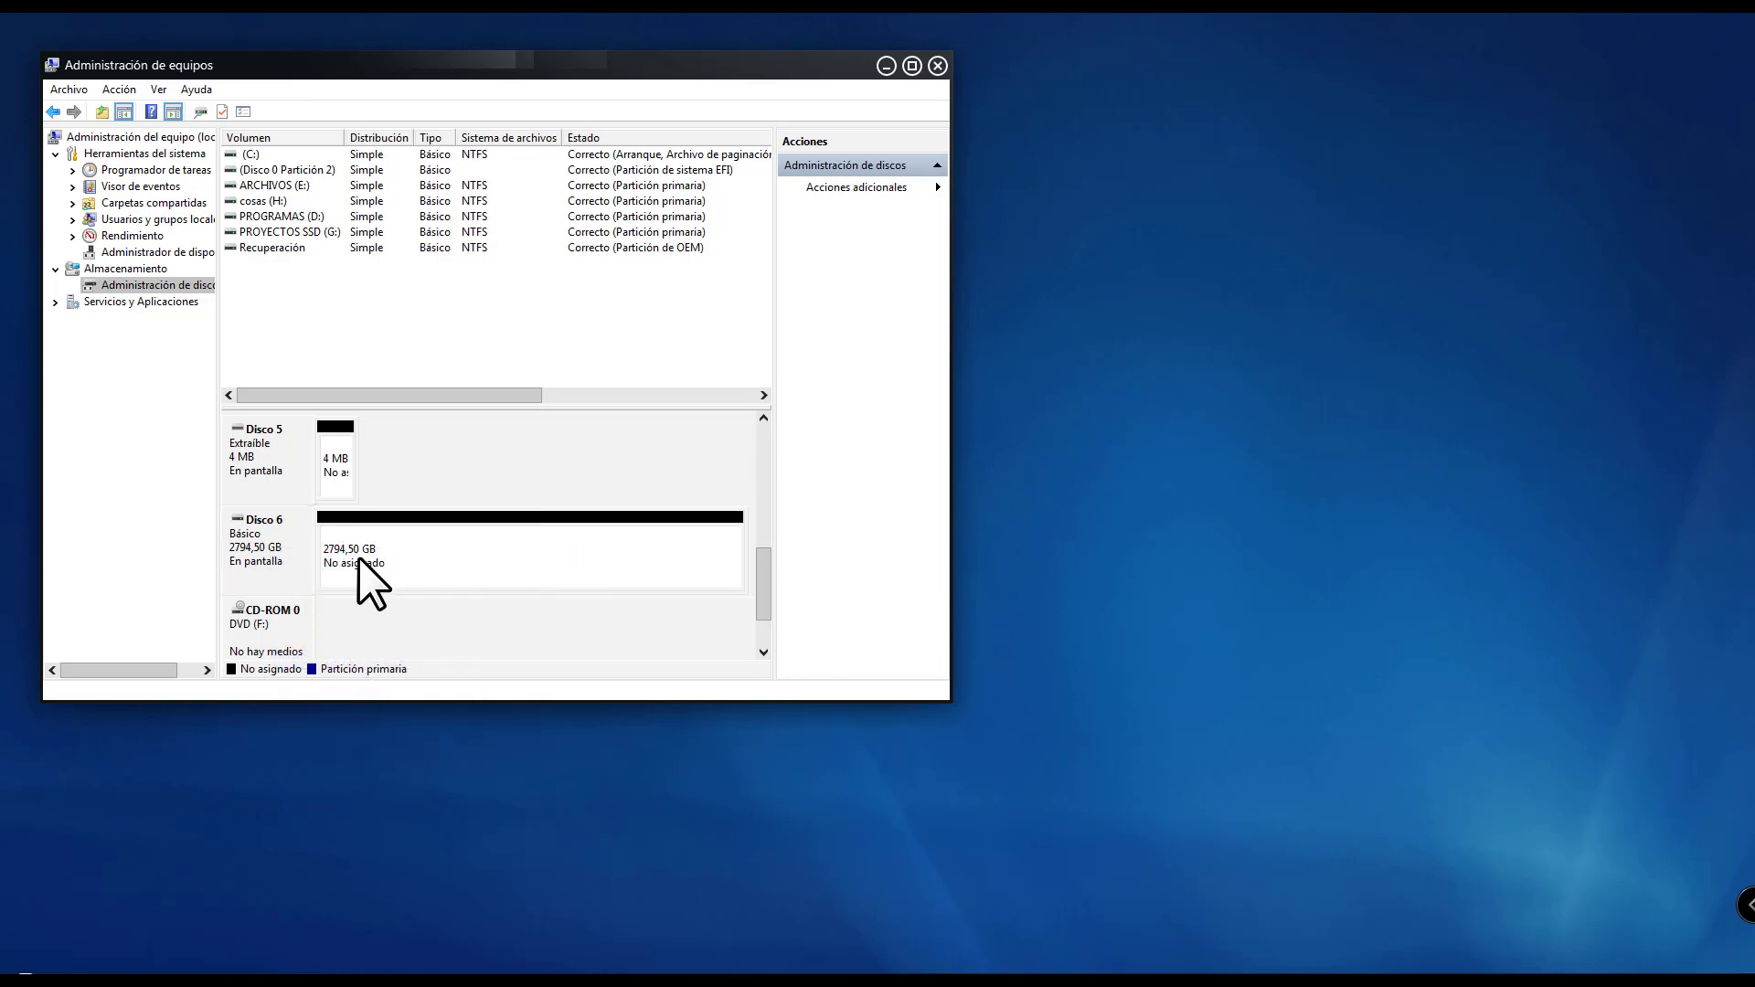
{"action": "left_click", "coordinate": [320, 527]}
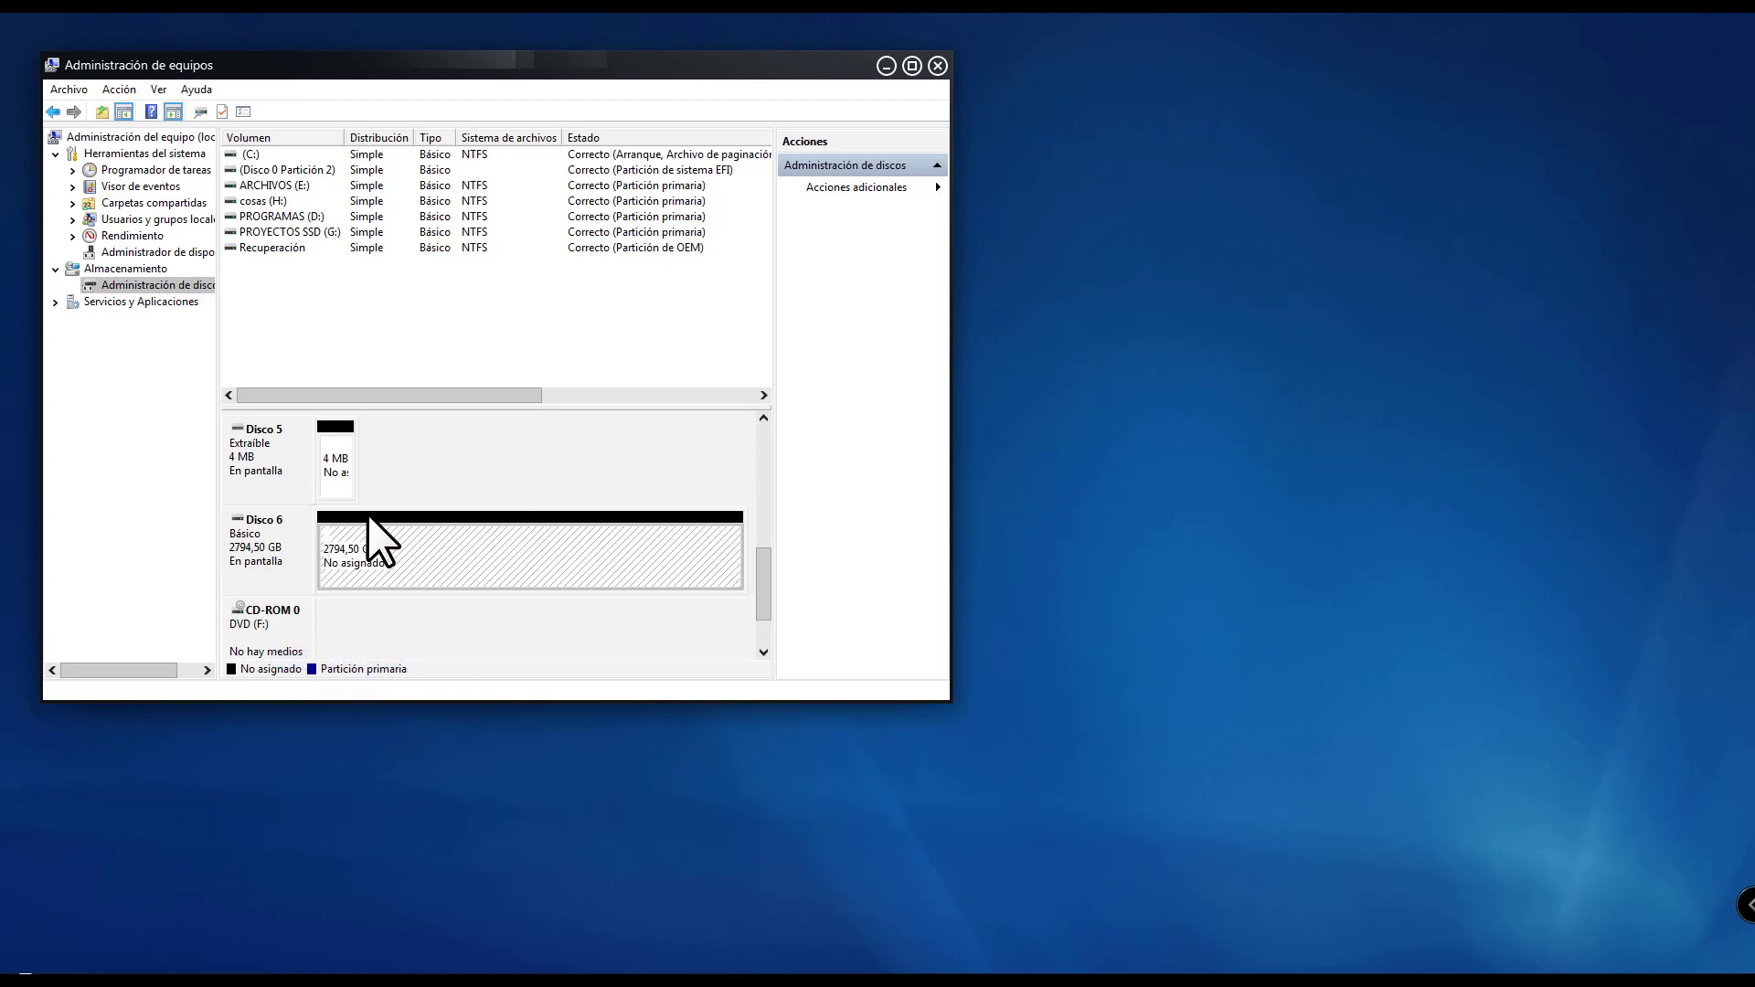
Create a simple NTFS volume spanning Disco 6's unallocated 2794,50 GB, accepting the 2861571 MB size and quick-format defaults
{"action": "right_click", "coordinate": [351, 547]}
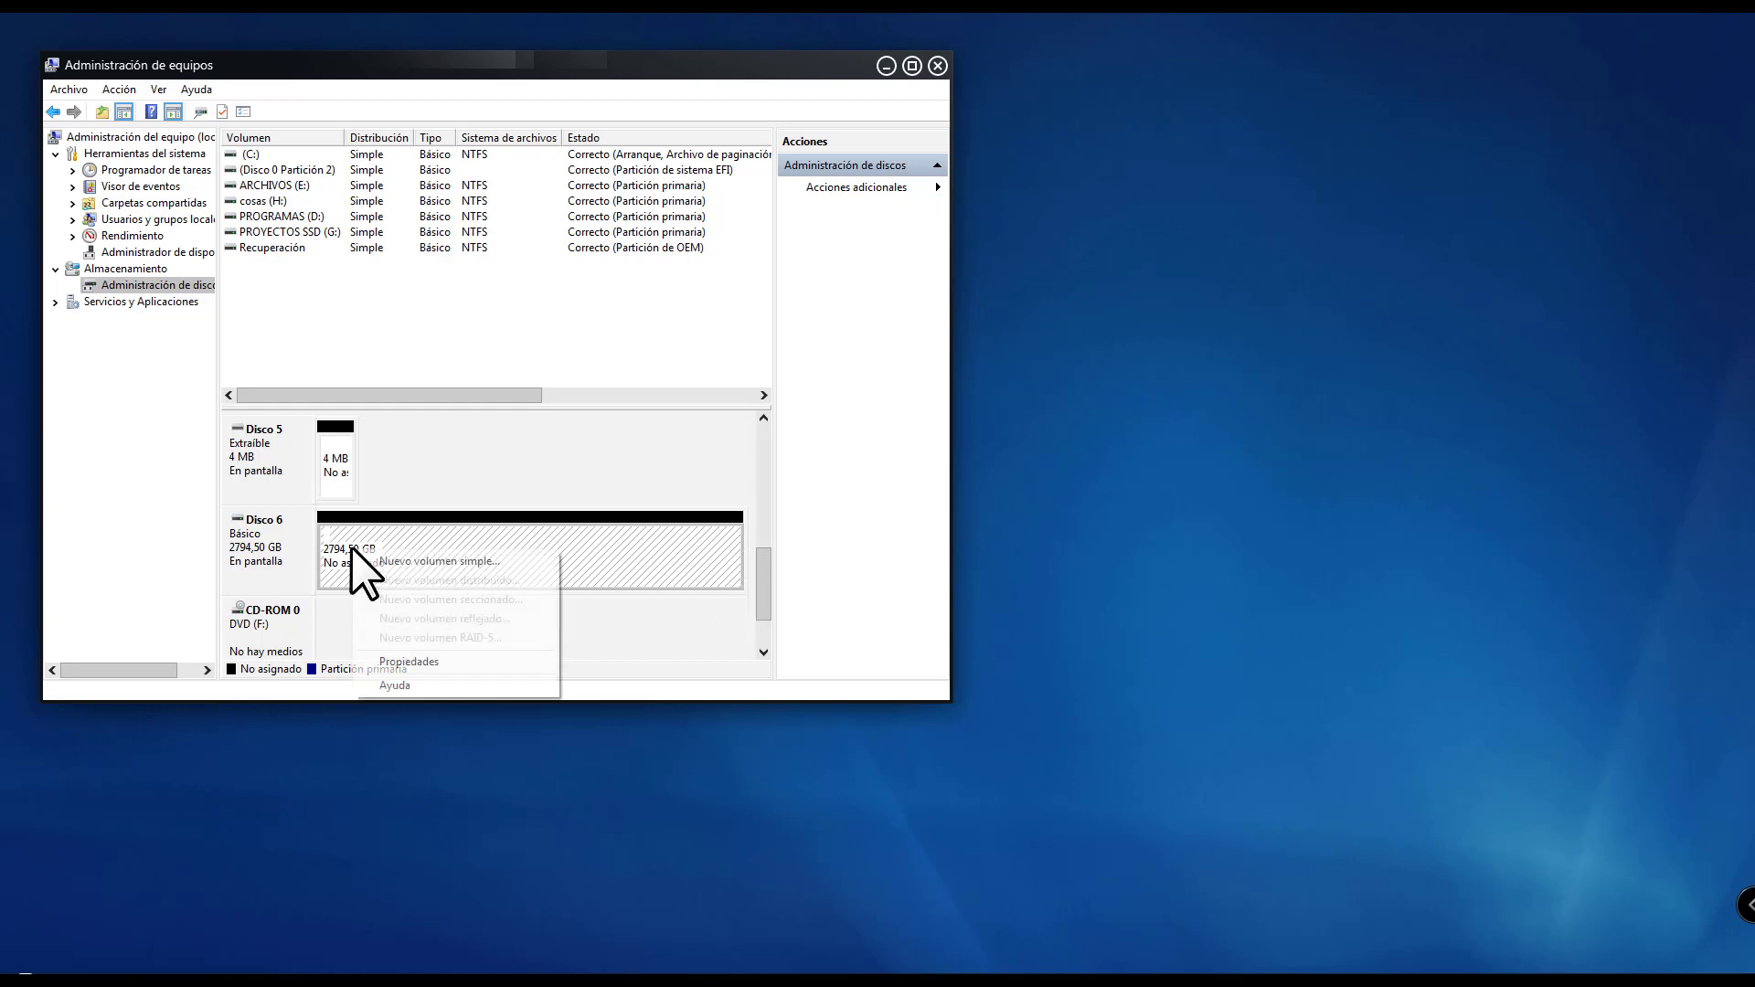
{"action": "left_click", "coordinate": [397, 558]}
{"action": "left_click", "coordinate": [588, 505]}
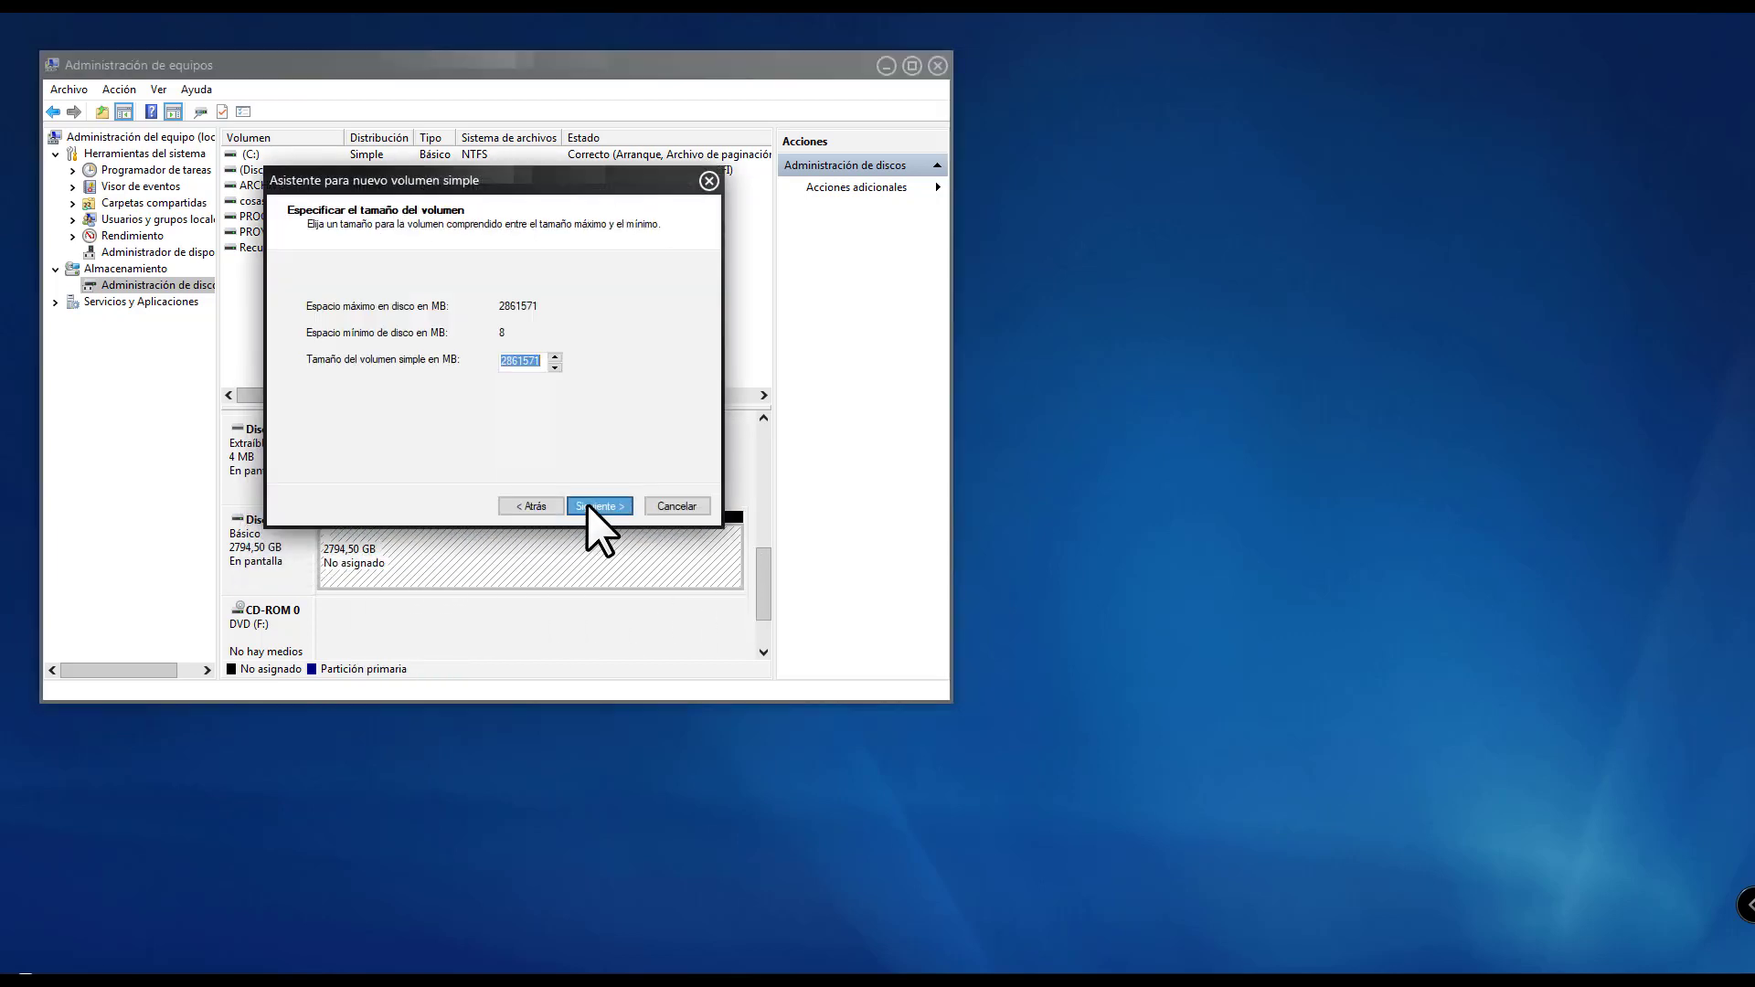
{"action": "left_click", "coordinate": [588, 504]}
{"action": "left_click", "coordinate": [588, 504]}
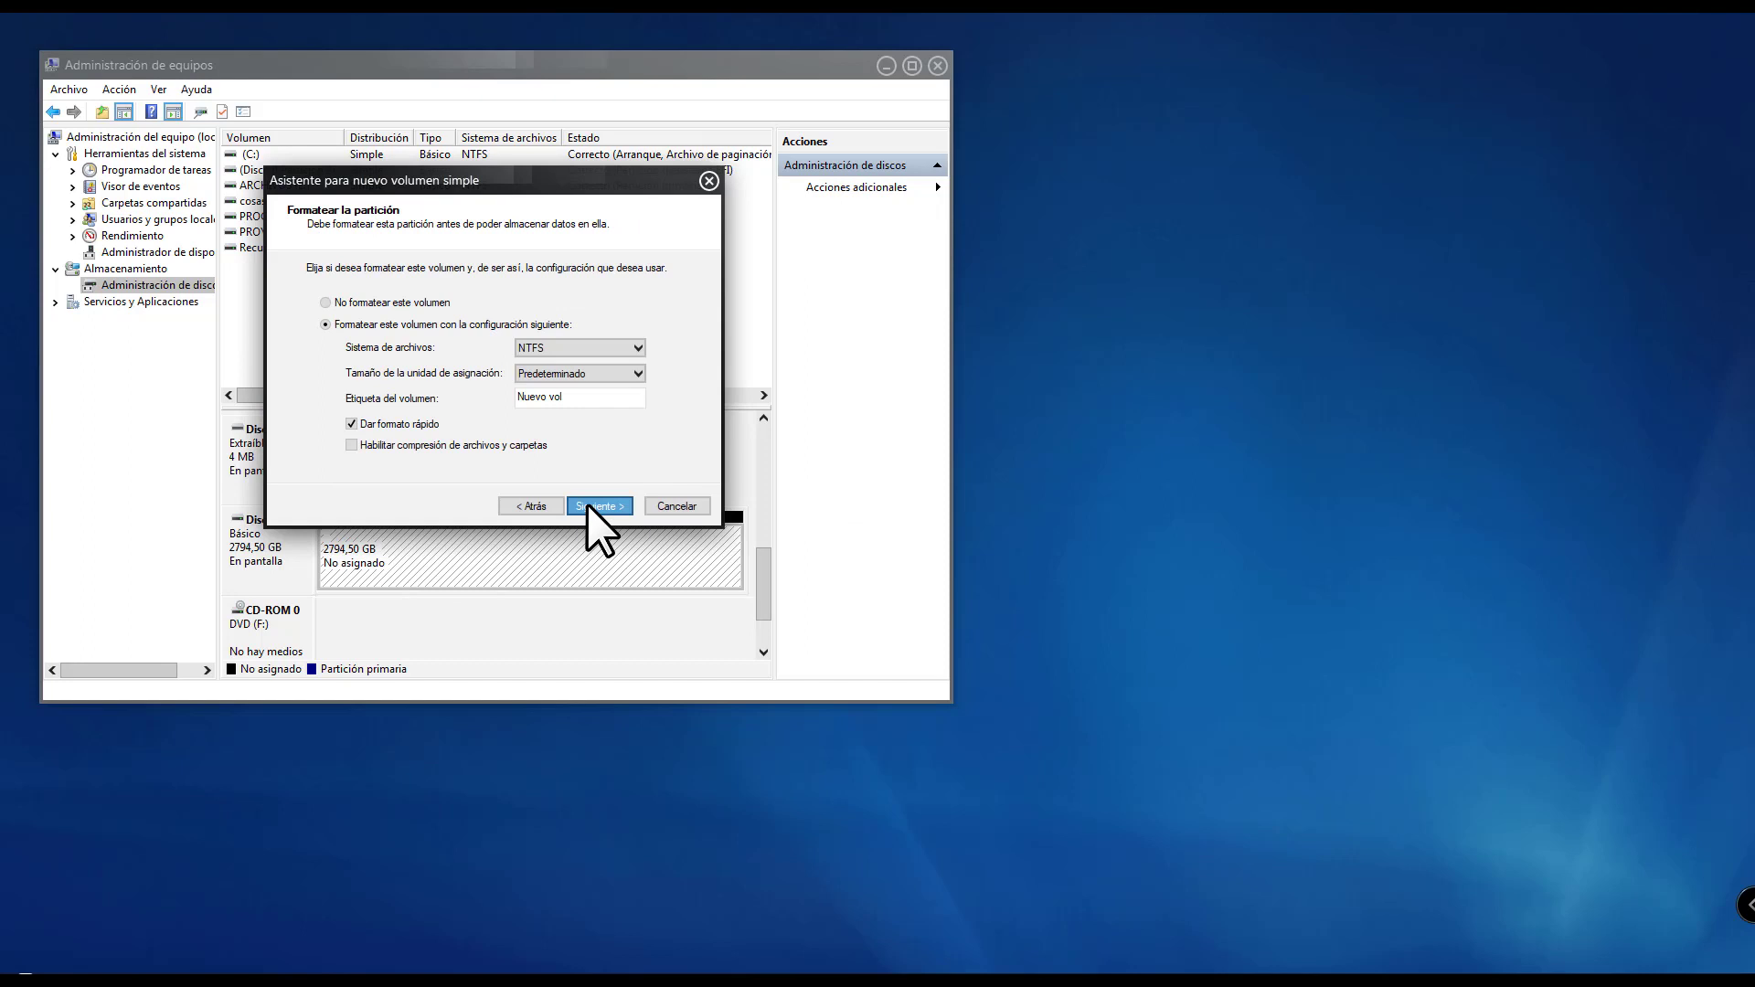
{"action": "left_click", "coordinate": [588, 505]}
{"action": "left_click", "coordinate": [588, 505]}
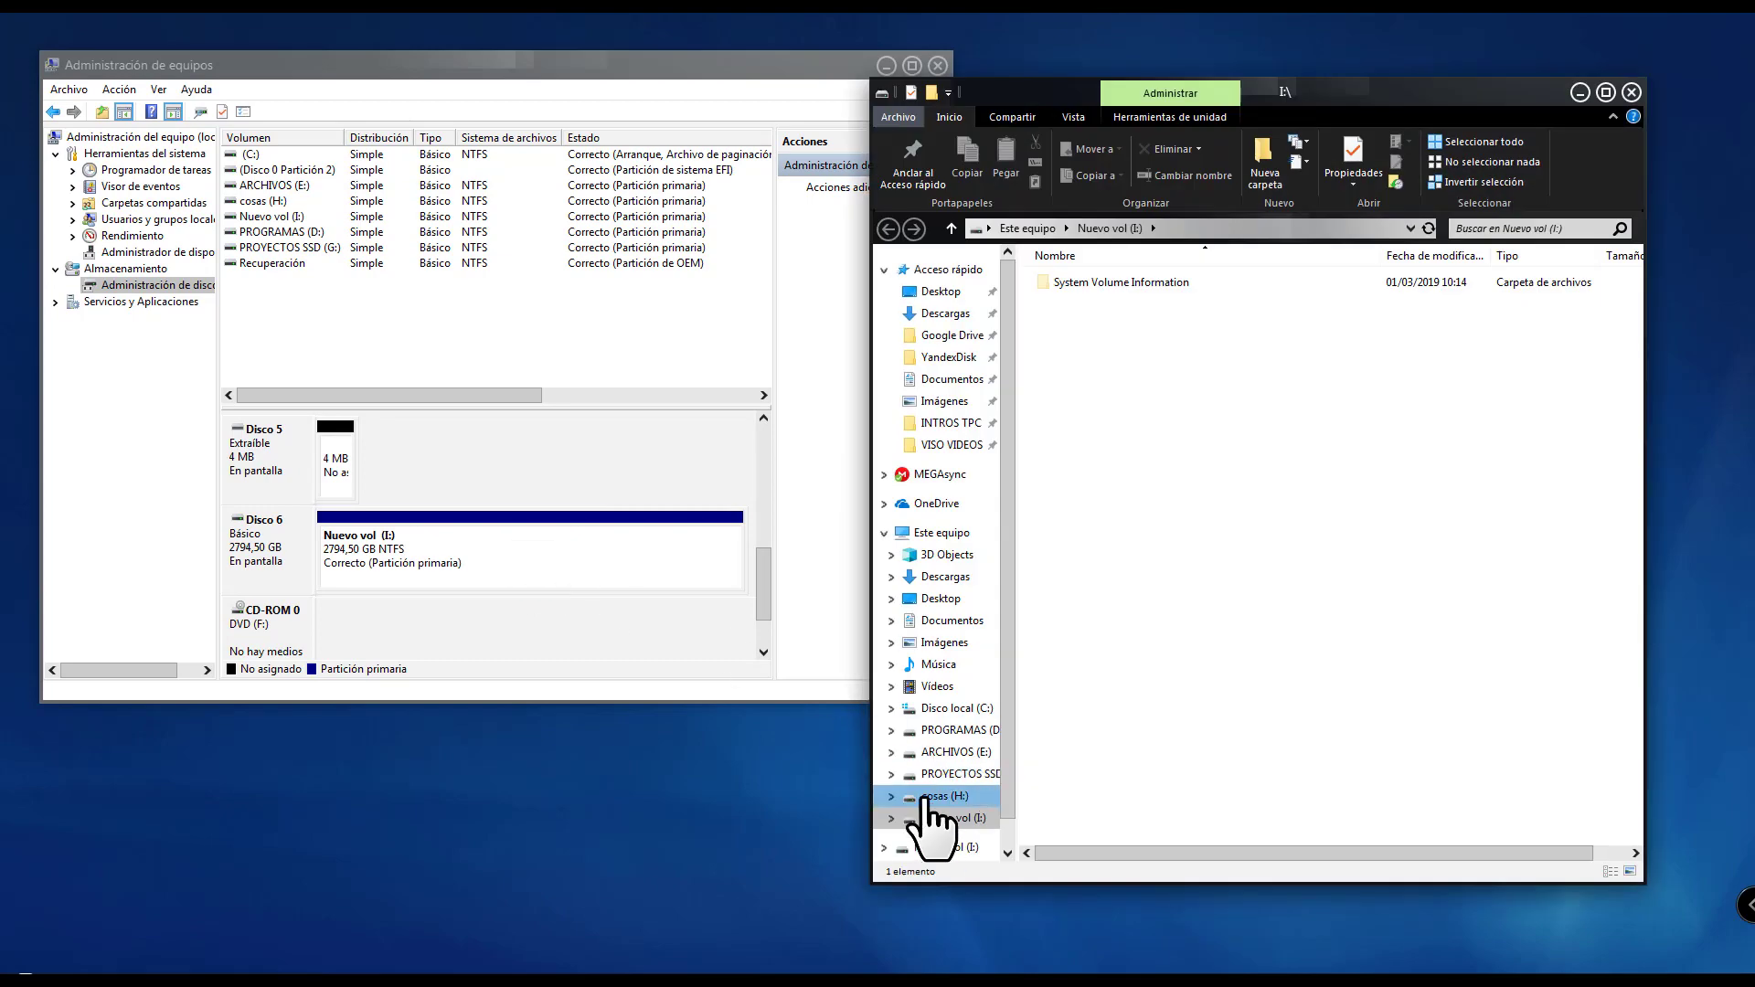
Check the capacity and free space of Nuevo vol (I:) in its File Explorer properties, then close them
{"action": "right_click", "coordinate": [949, 818]}
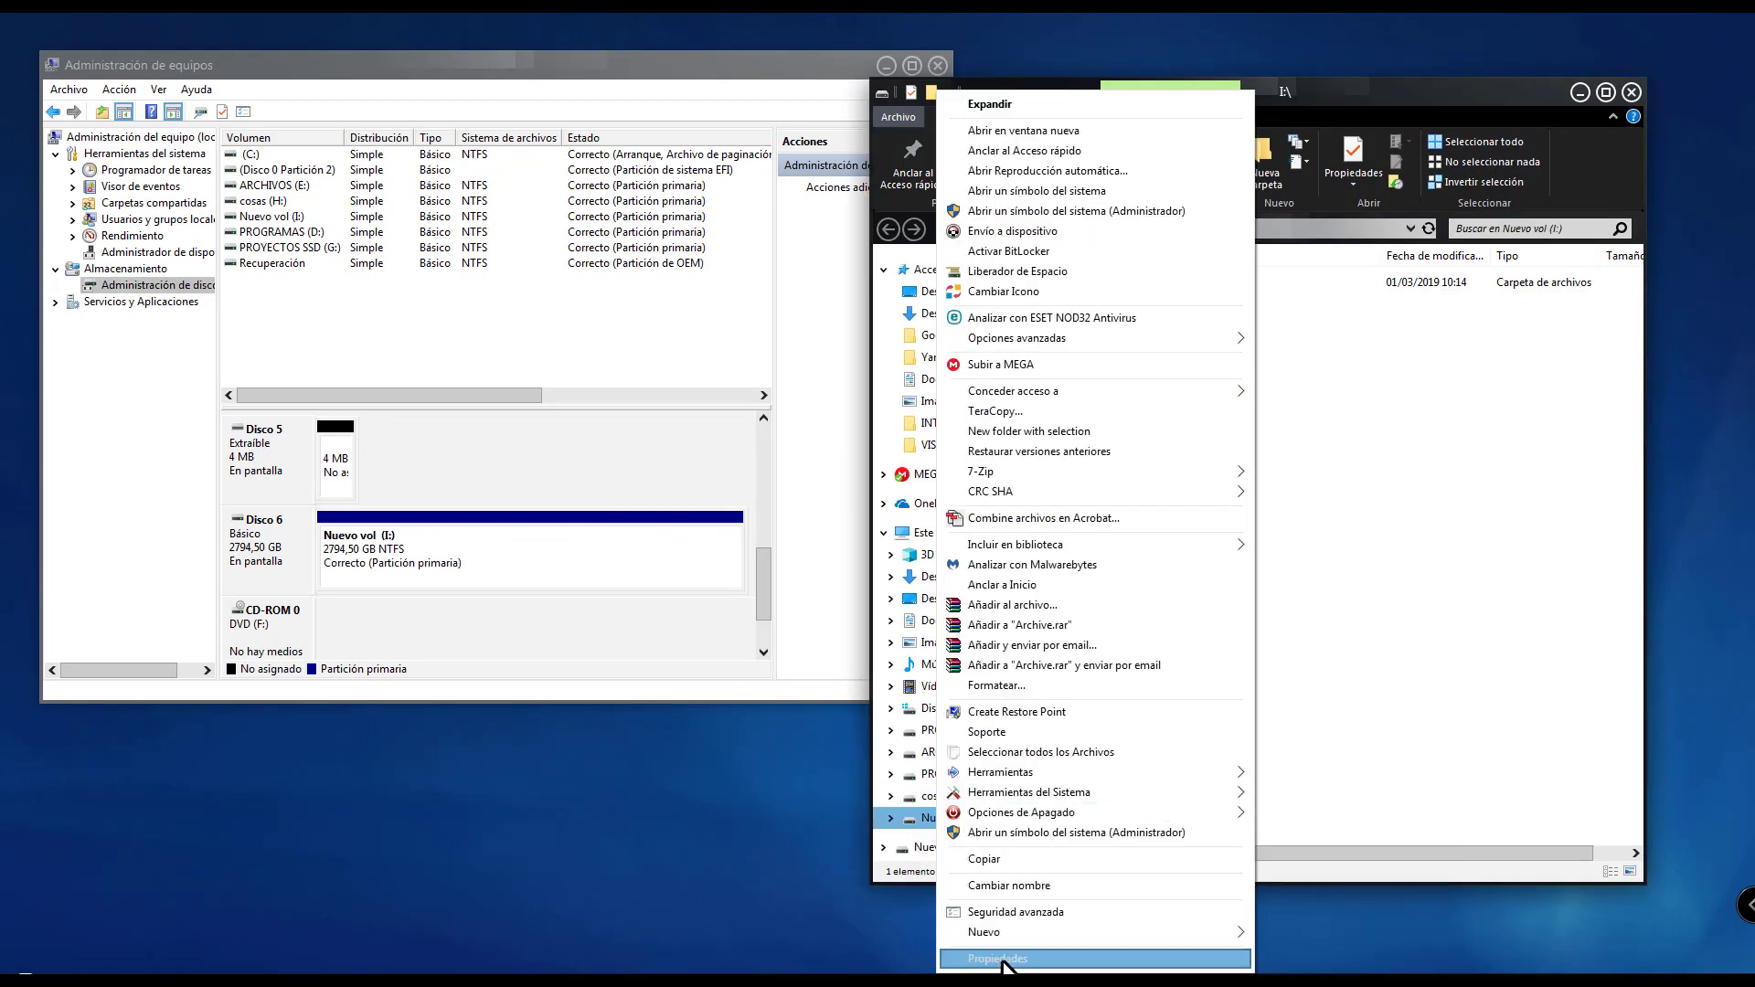
{"action": "left_click", "coordinate": [1002, 960]}
{"action": "left_click_drag", "start_coordinate": [1147, 537], "coordinate": [1002, 374]}
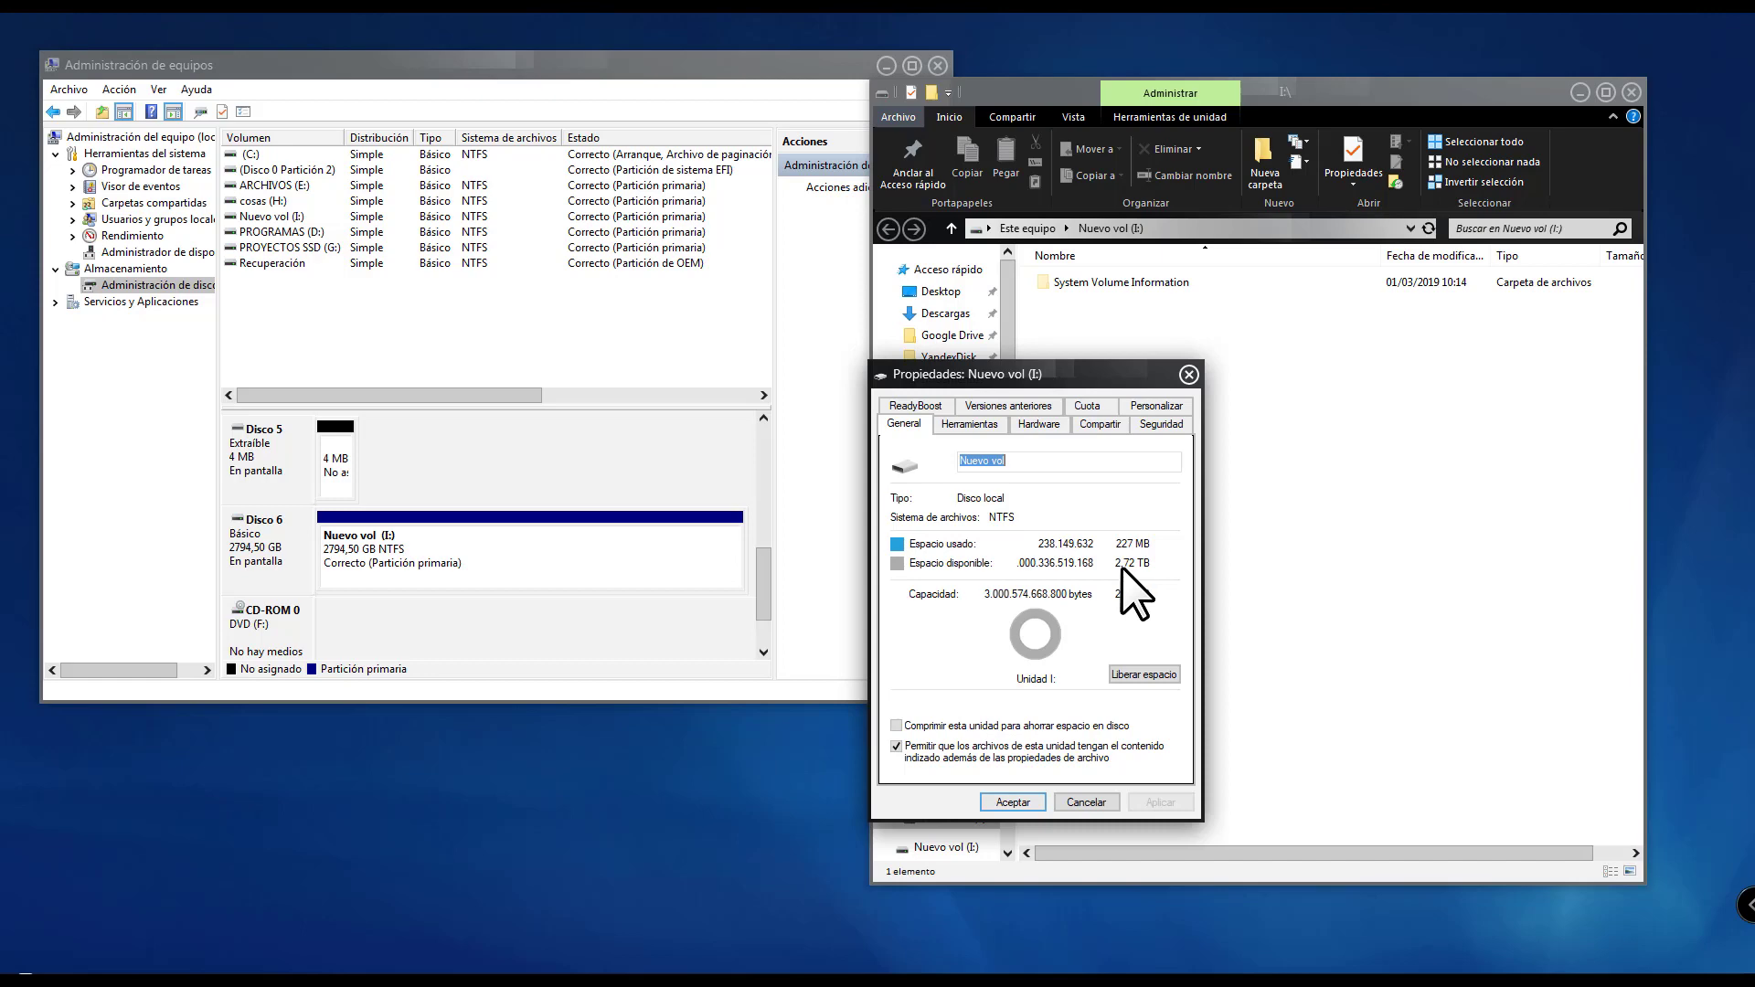
{"action": "left_click", "coordinate": [1190, 374]}
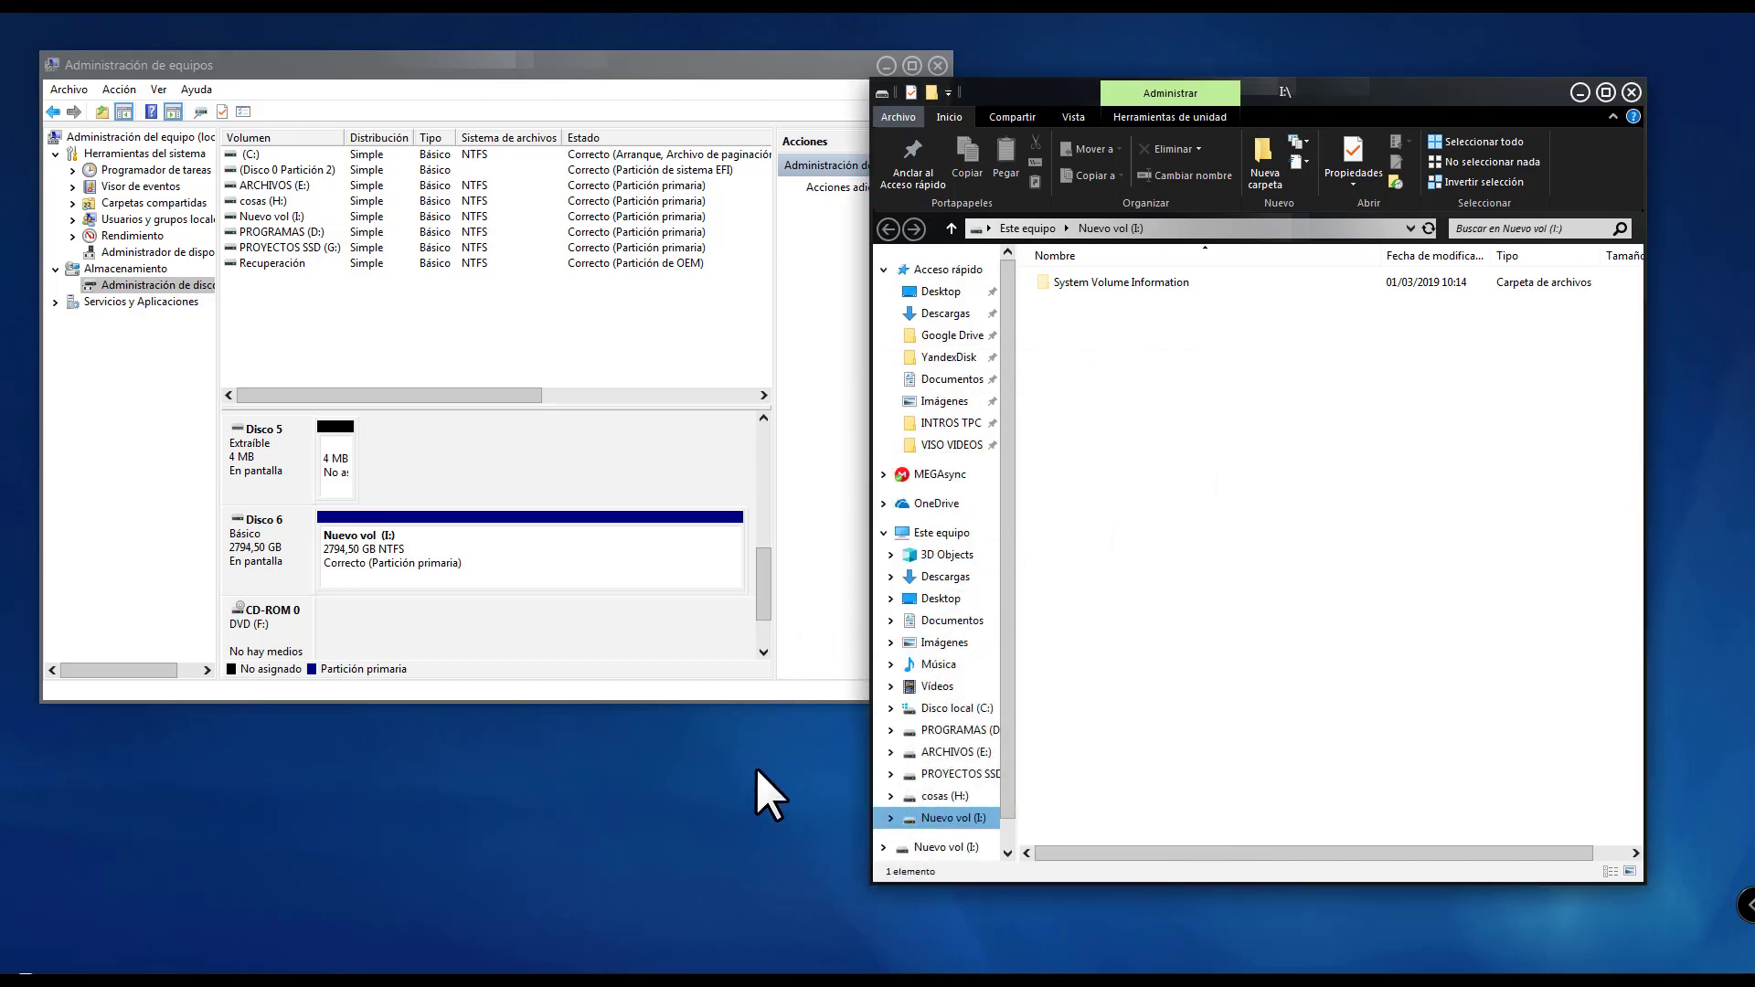
Delete the full-capacity Nuevo vol (I:) from Disco 6 in Disk Management and confirm the data loss
{"action": "left_click", "coordinate": [757, 770]}
{"action": "left_click", "coordinate": [357, 552]}
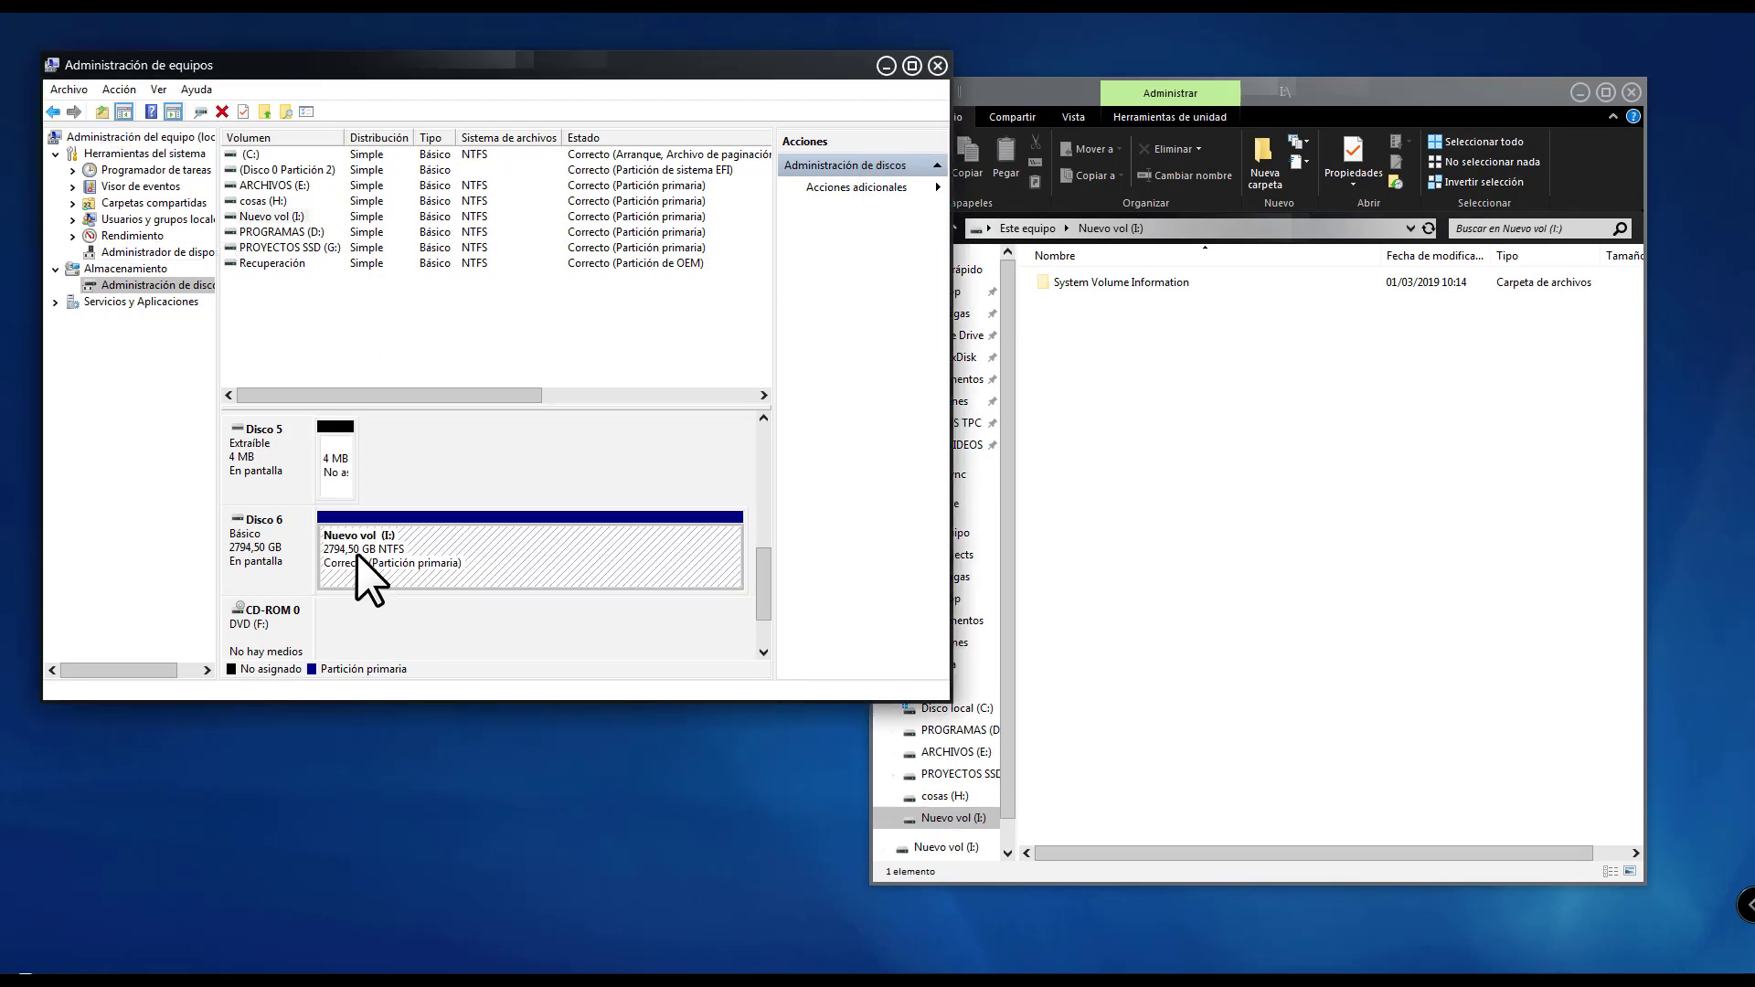
{"action": "right_click", "coordinate": [357, 552]}
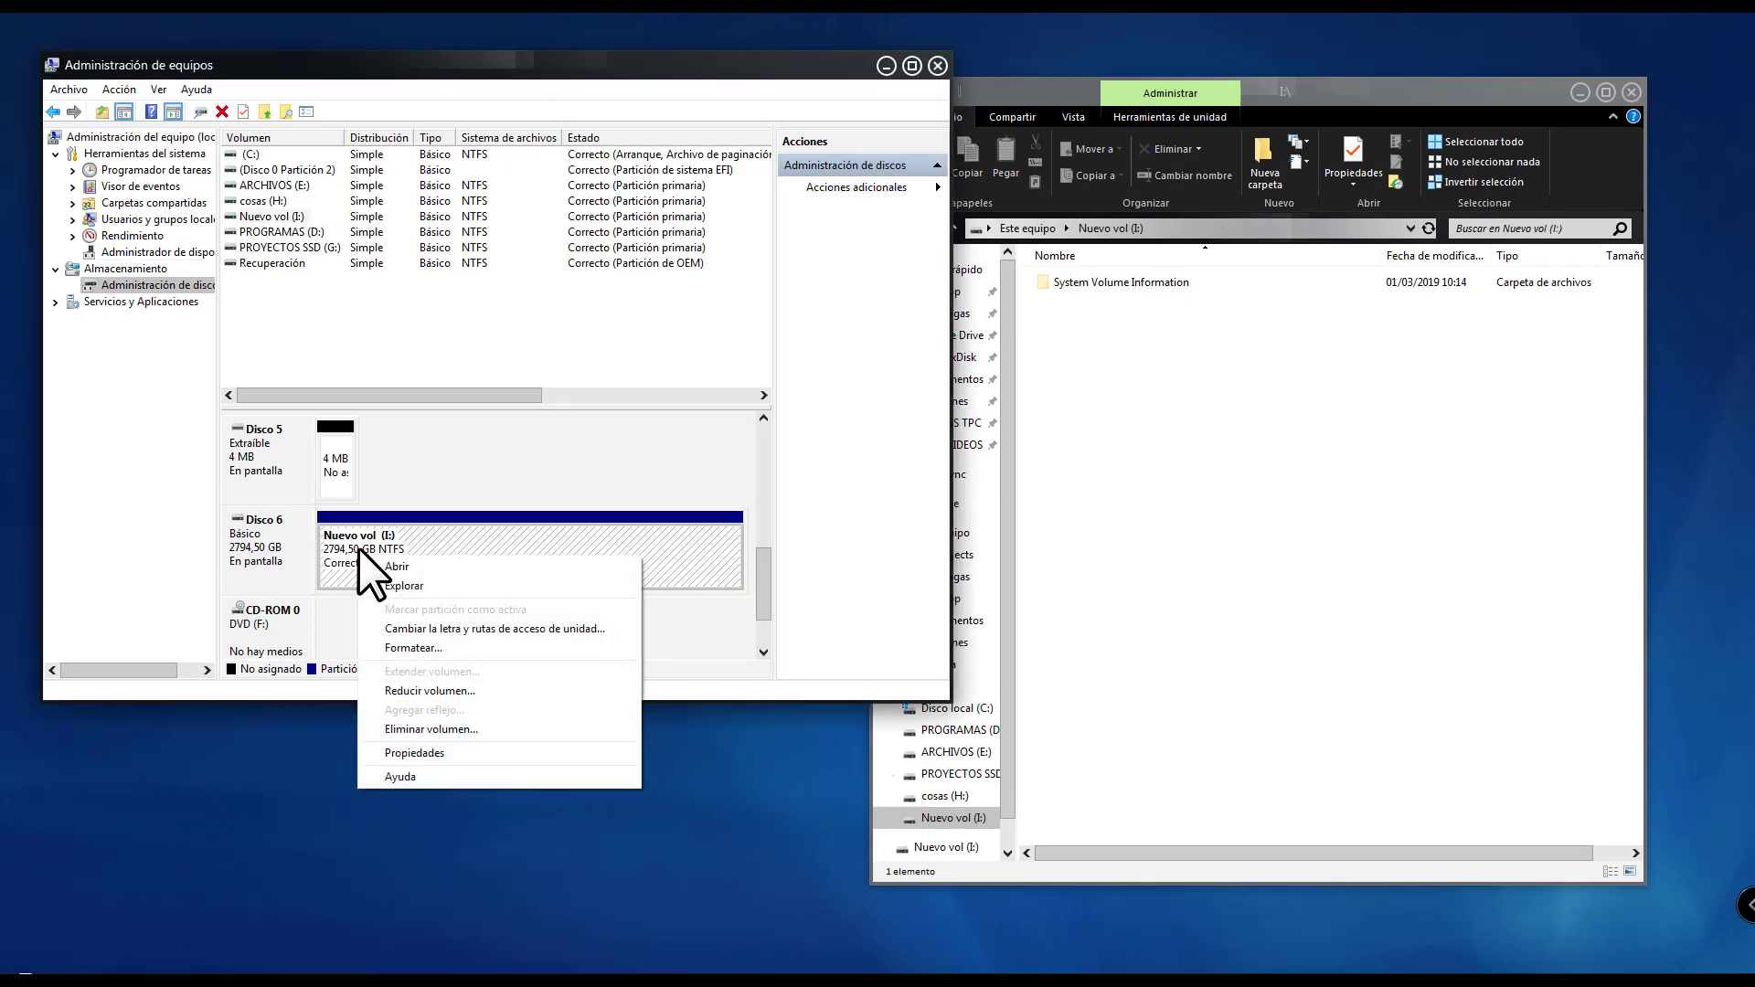
{"action": "left_click", "coordinate": [436, 732]}
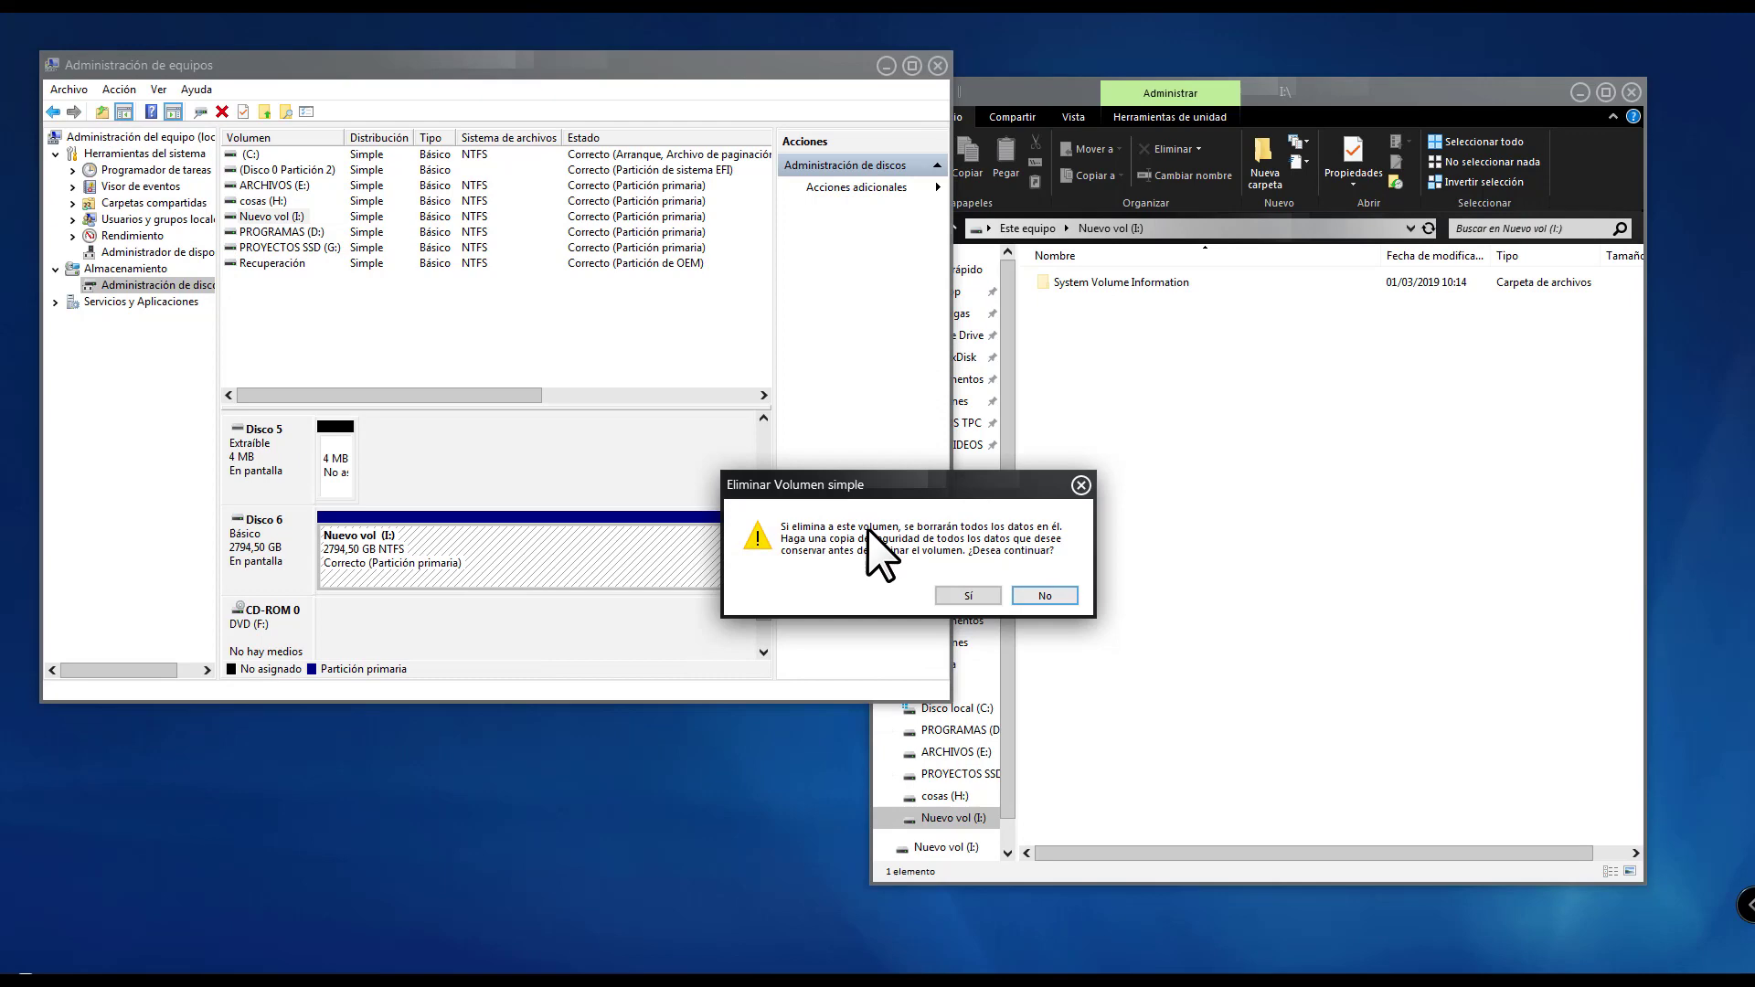
{"action": "left_click", "coordinate": [961, 596]}
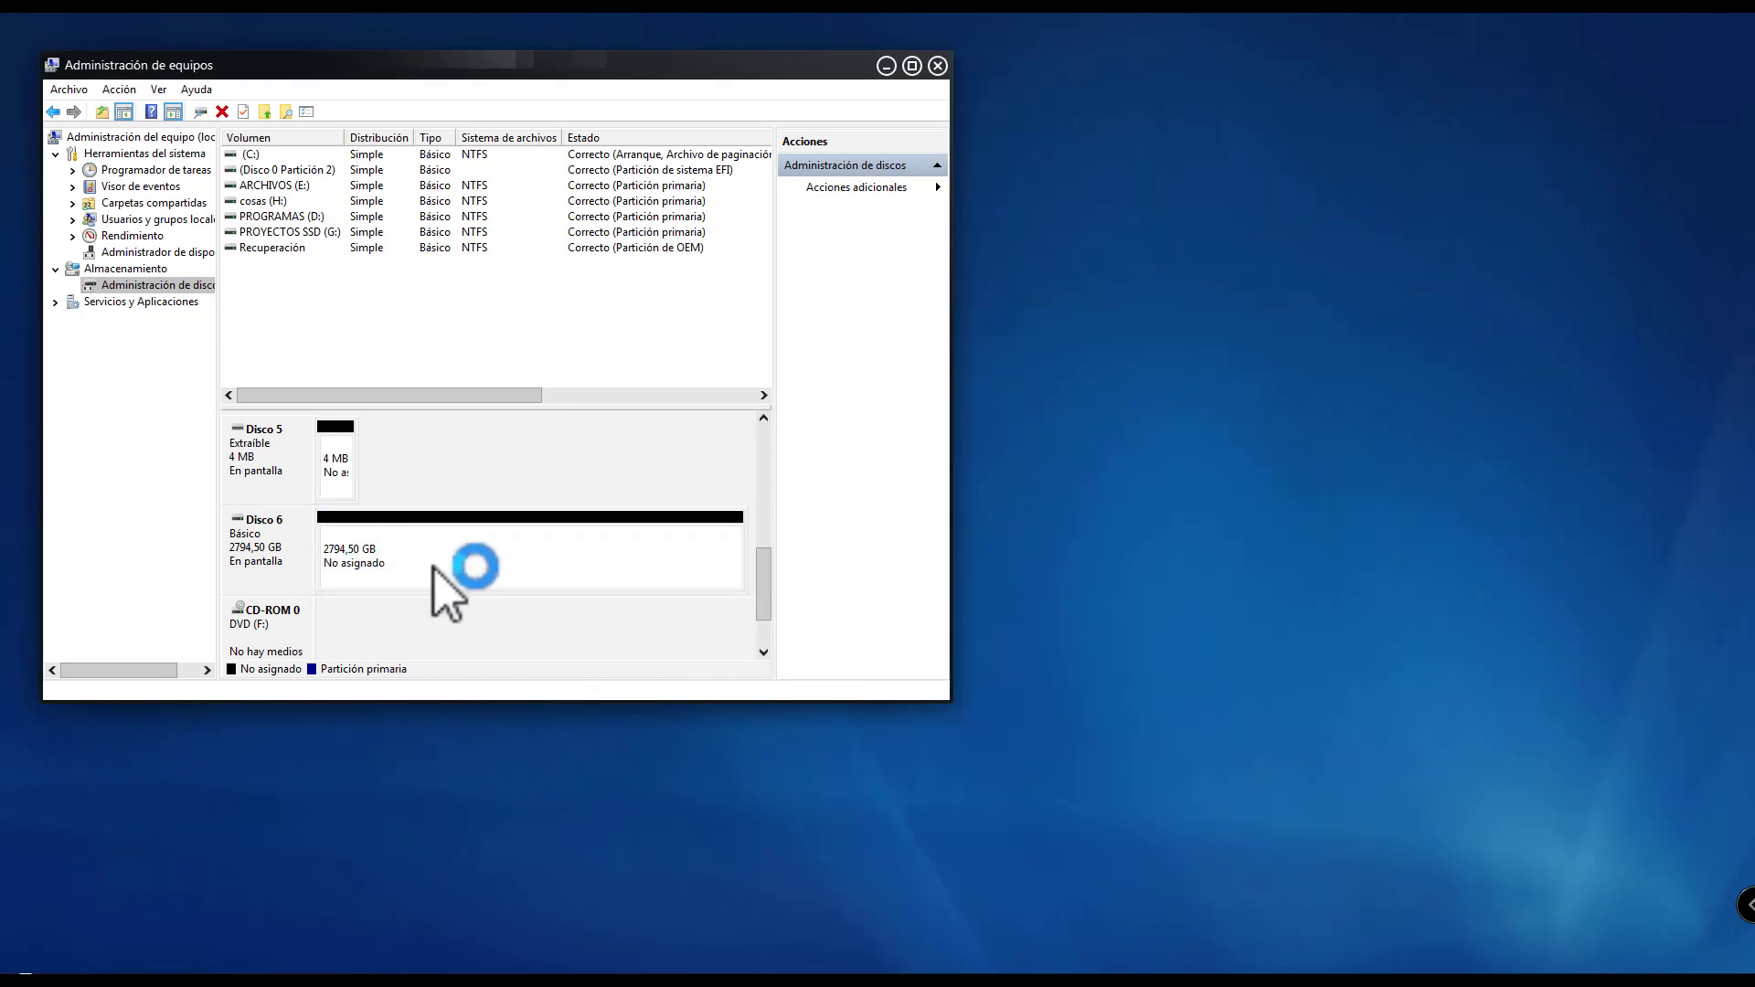
Begin a new virtual hard disk and set its file location to D:\VHD10.vhd
{"action": "left_click", "coordinate": [69, 88]}
{"action": "mouse_move", "coordinate": [119, 89]}
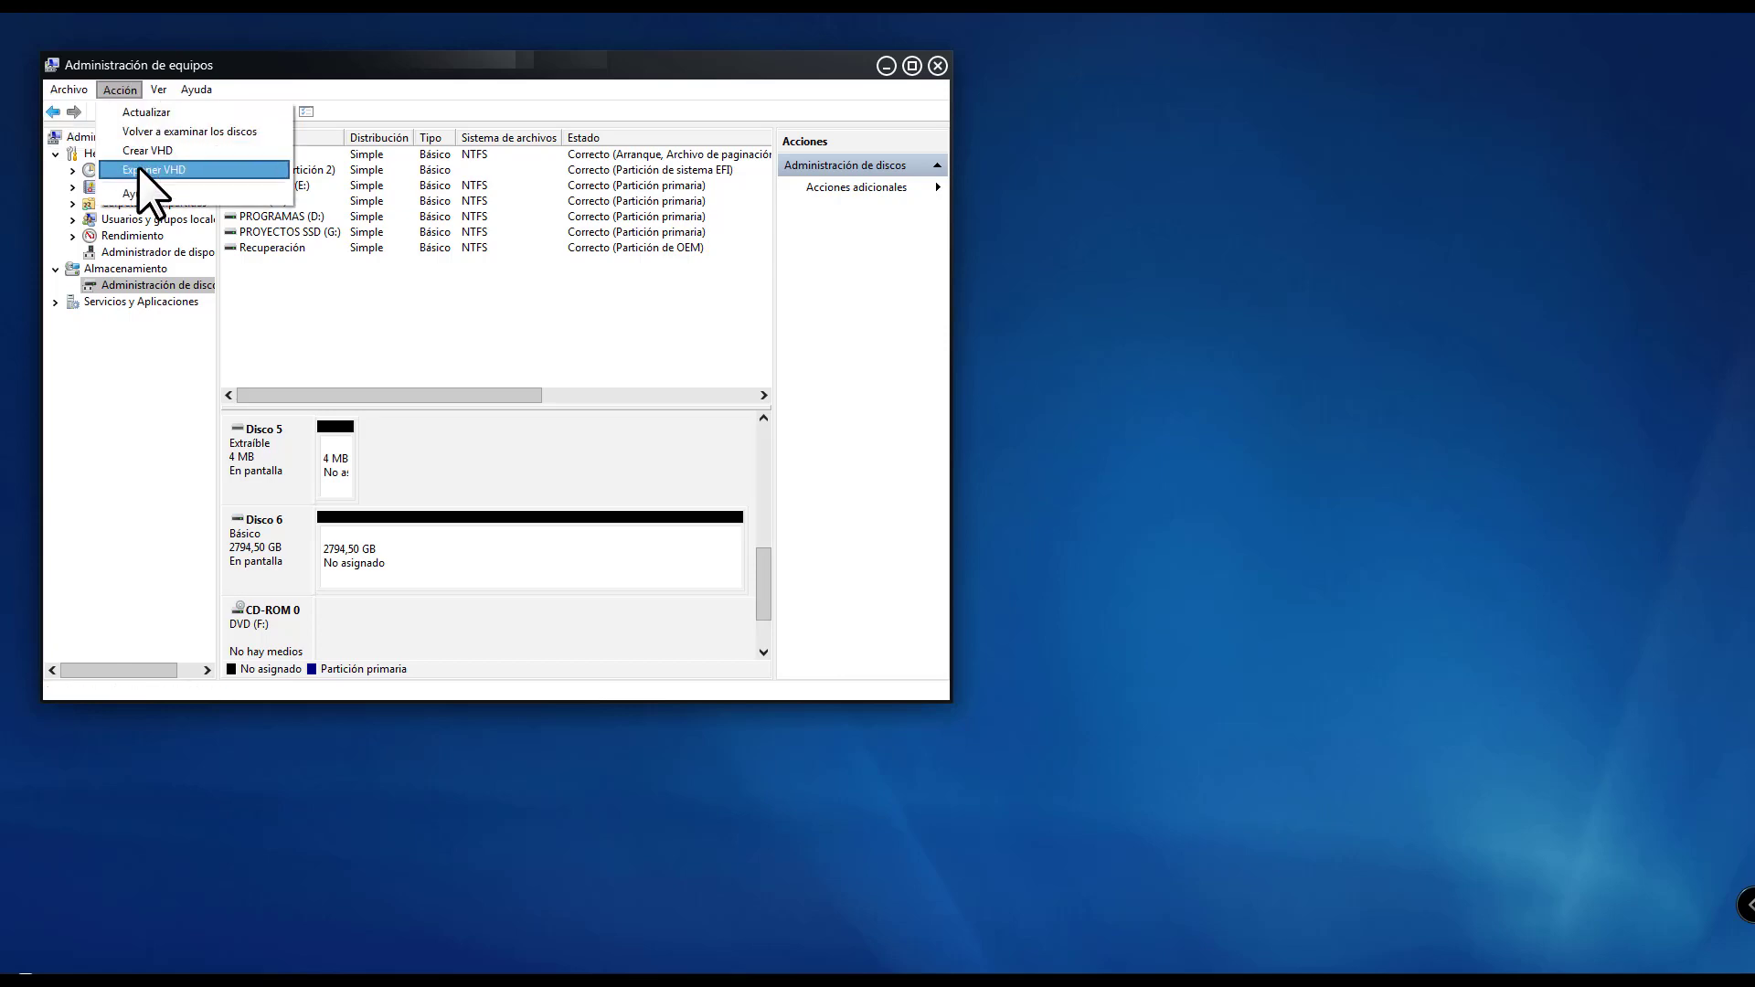
{"action": "left_click", "coordinate": [142, 150]}
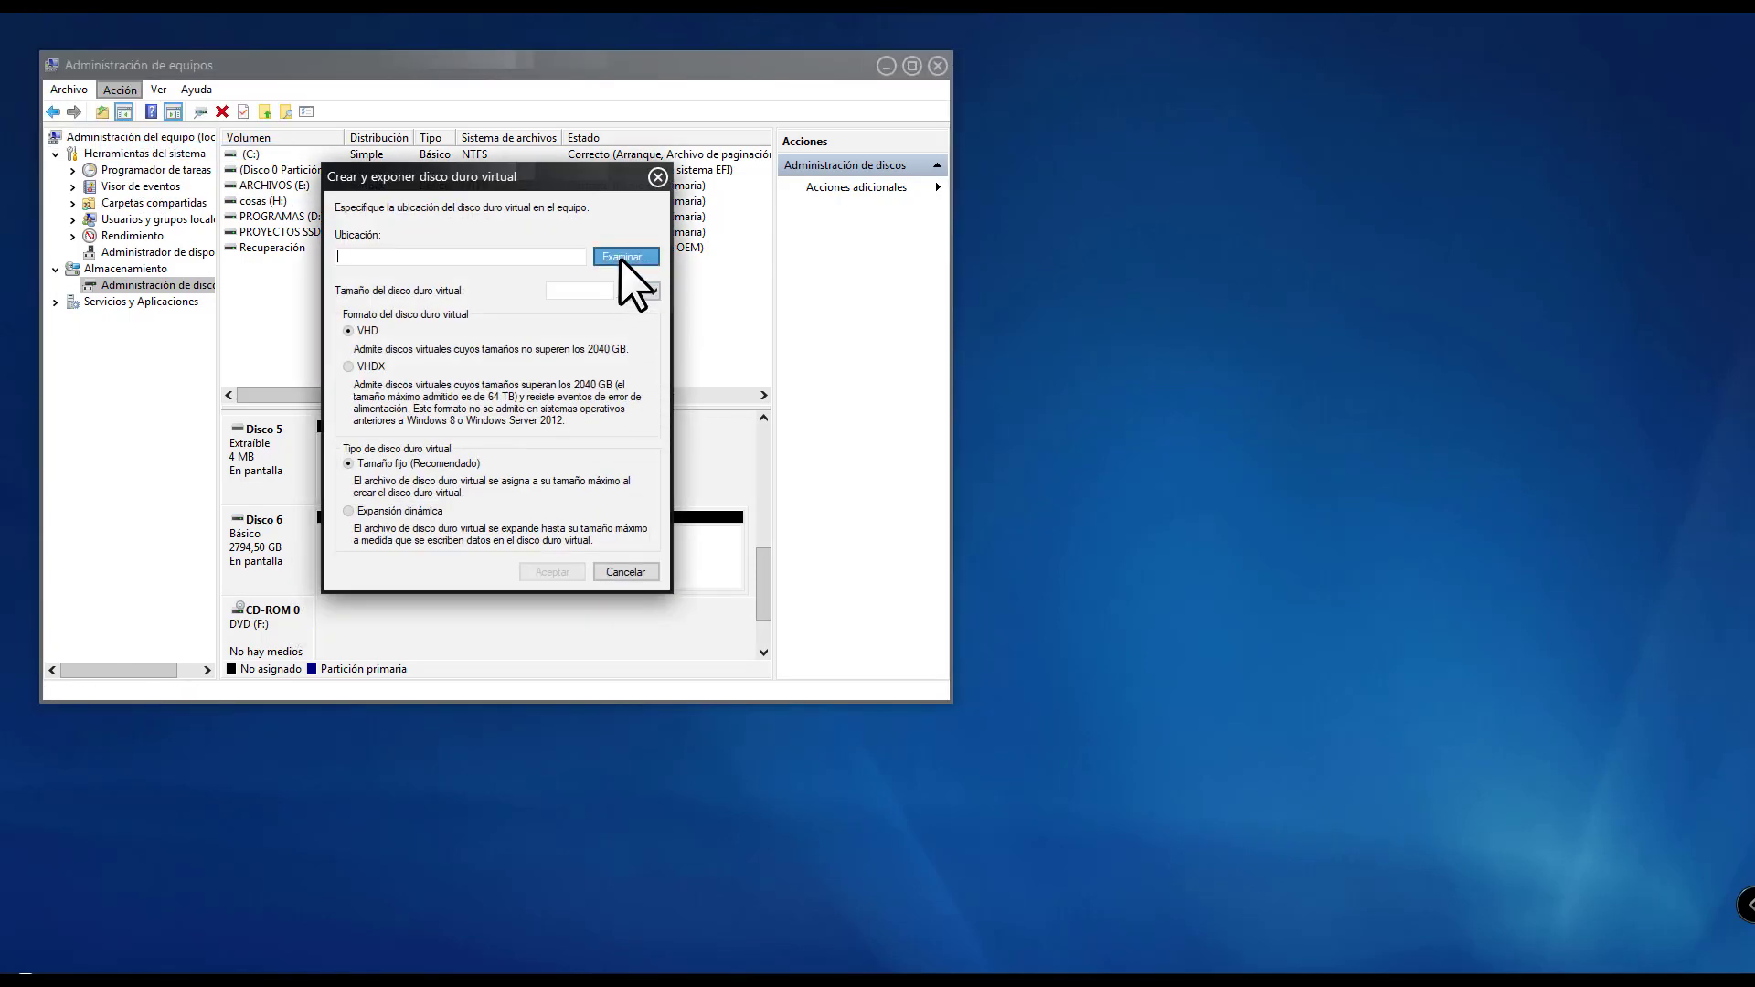
{"action": "left_click", "coordinate": [621, 258]}
{"action": "left_click", "coordinate": [435, 498]}
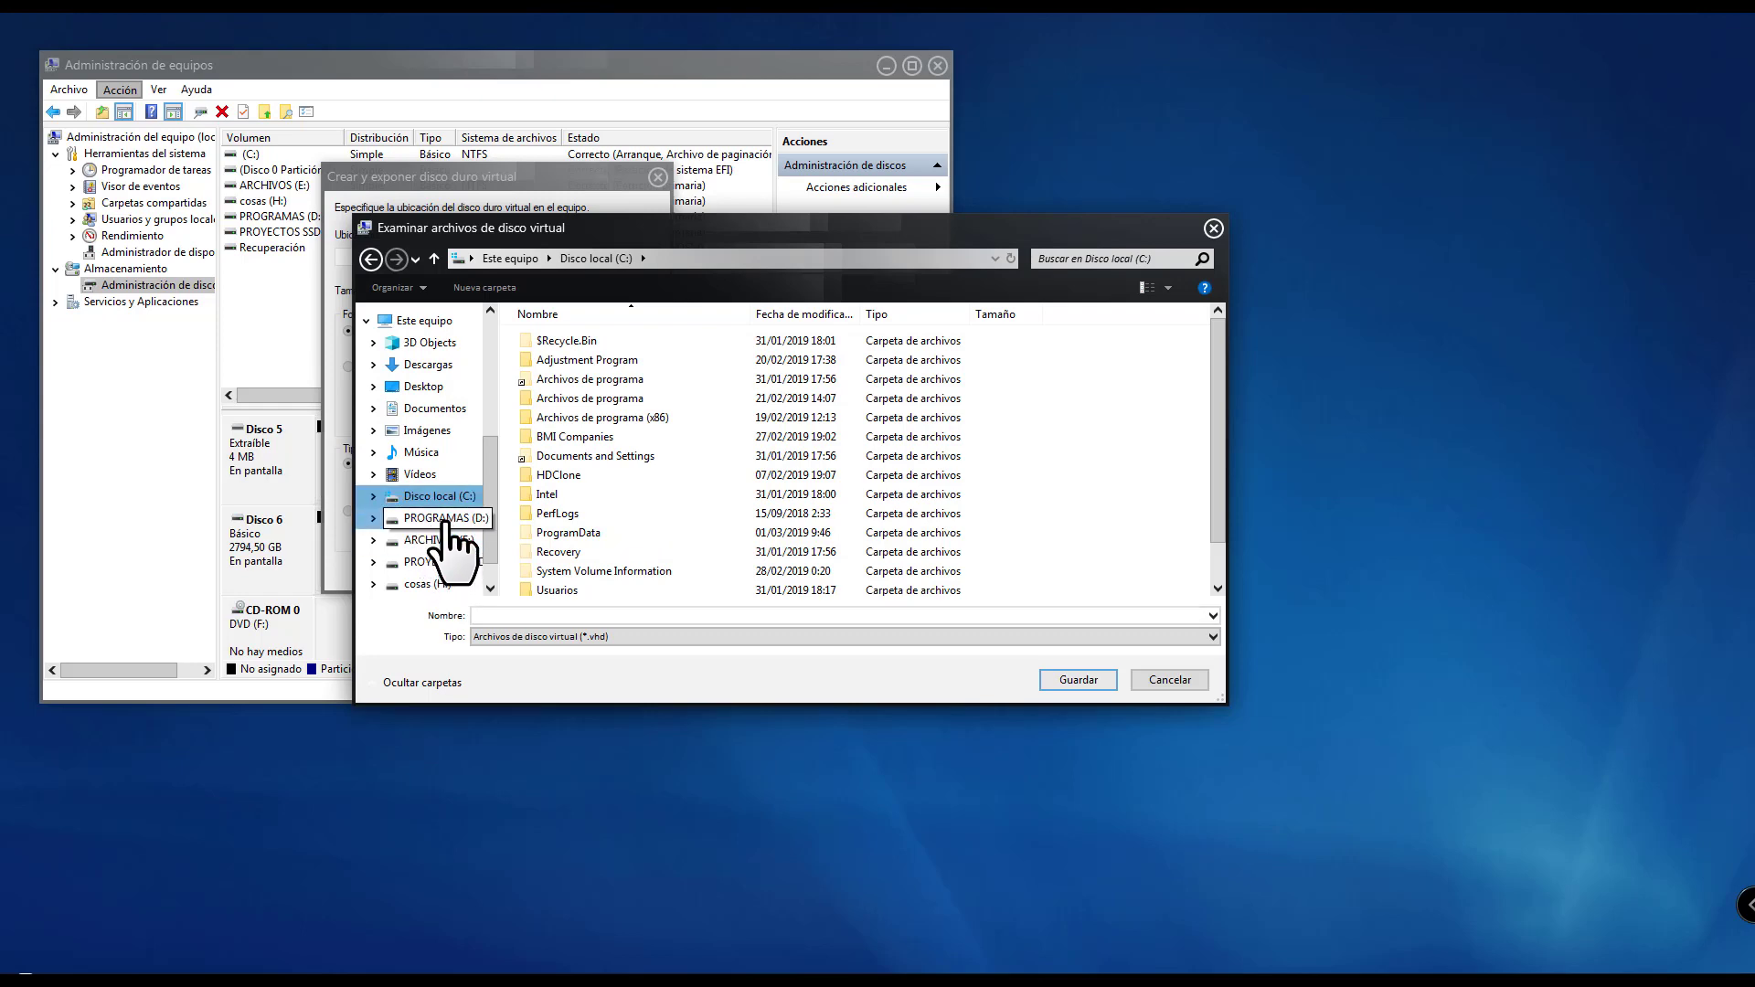
{"action": "left_click", "coordinate": [446, 522]}
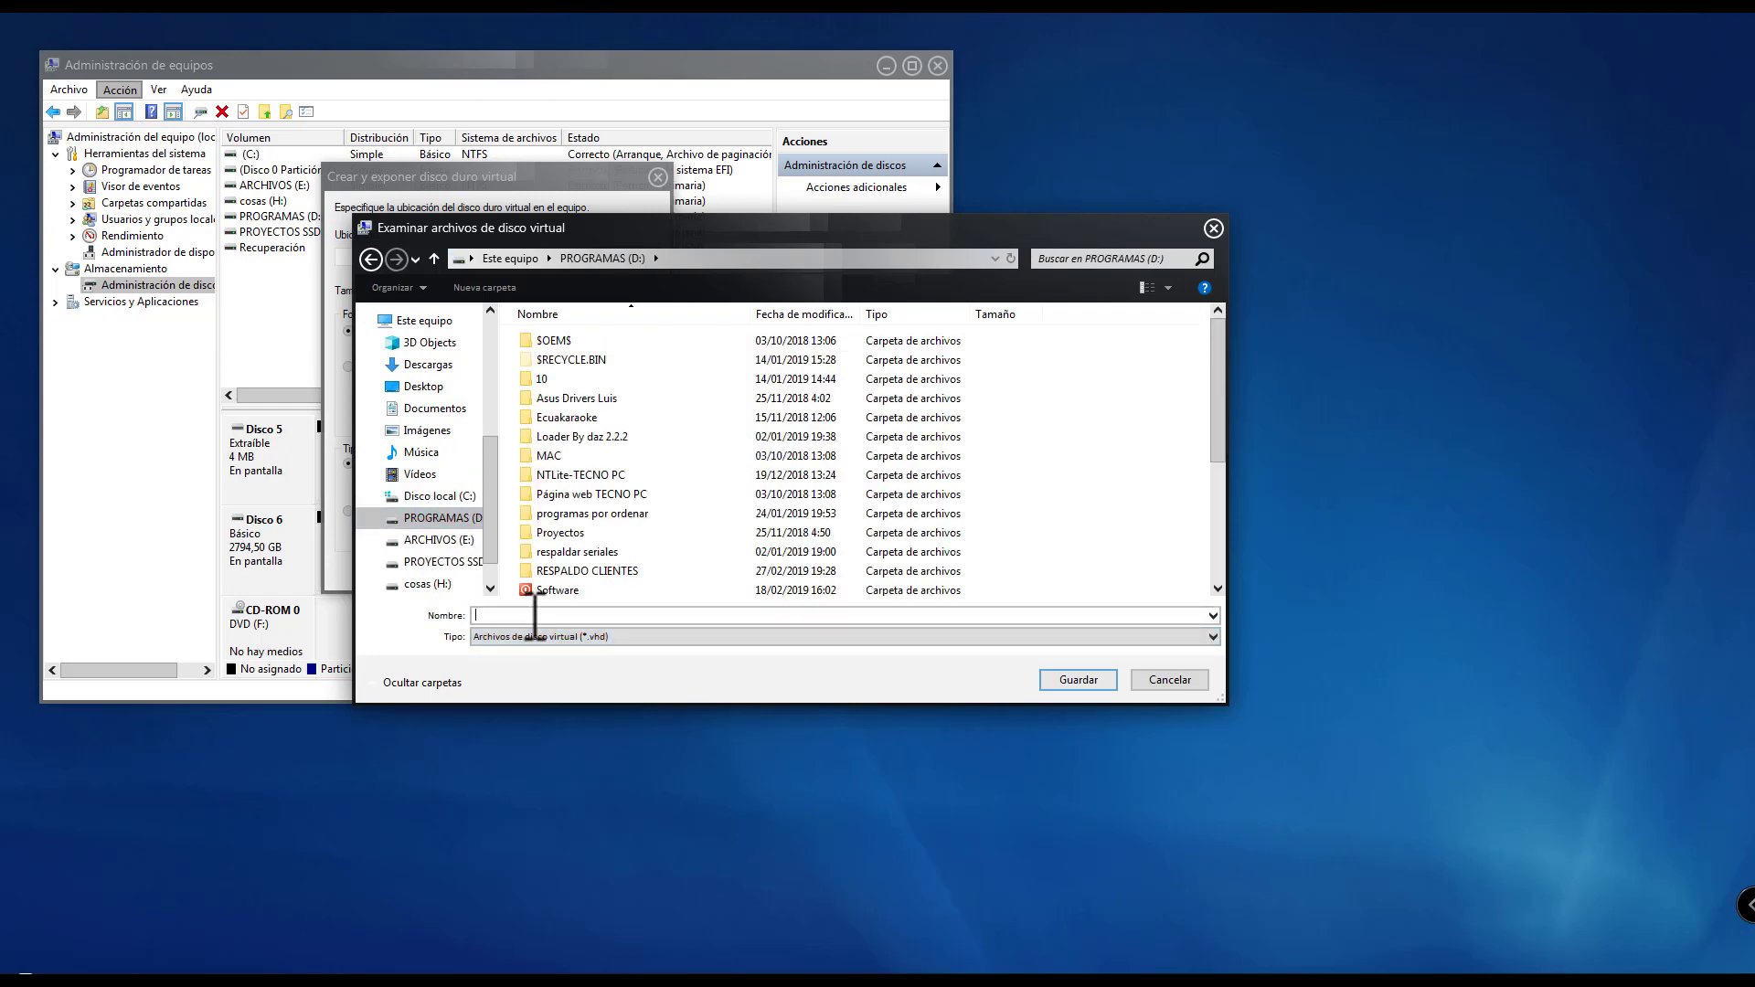
{"action": "left_click", "coordinate": [534, 615]}
{"action": "type", "text": "VHD10"}
{"action": "left_click", "coordinate": [1062, 682]}
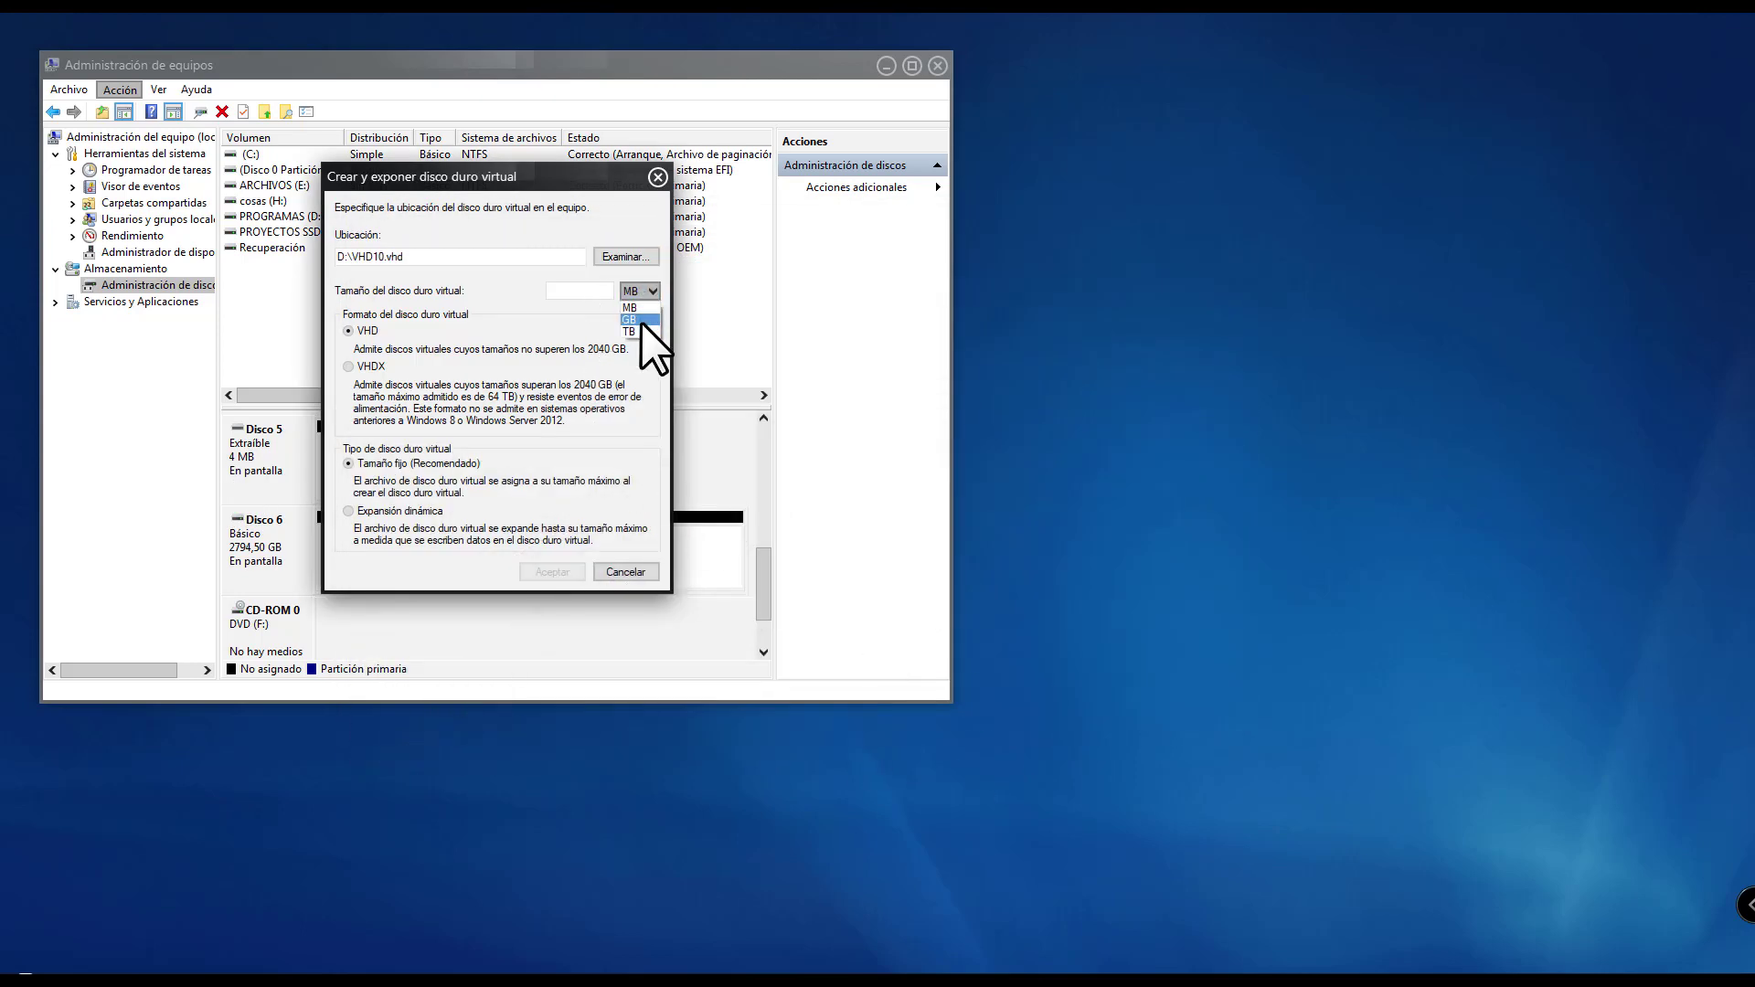
Try to create the VHD10 virtual disk in VHD format with a 10 TB size and dynamic expansion
{"action": "left_click", "coordinate": [599, 292]}
{"action": "type", "text": "10"}
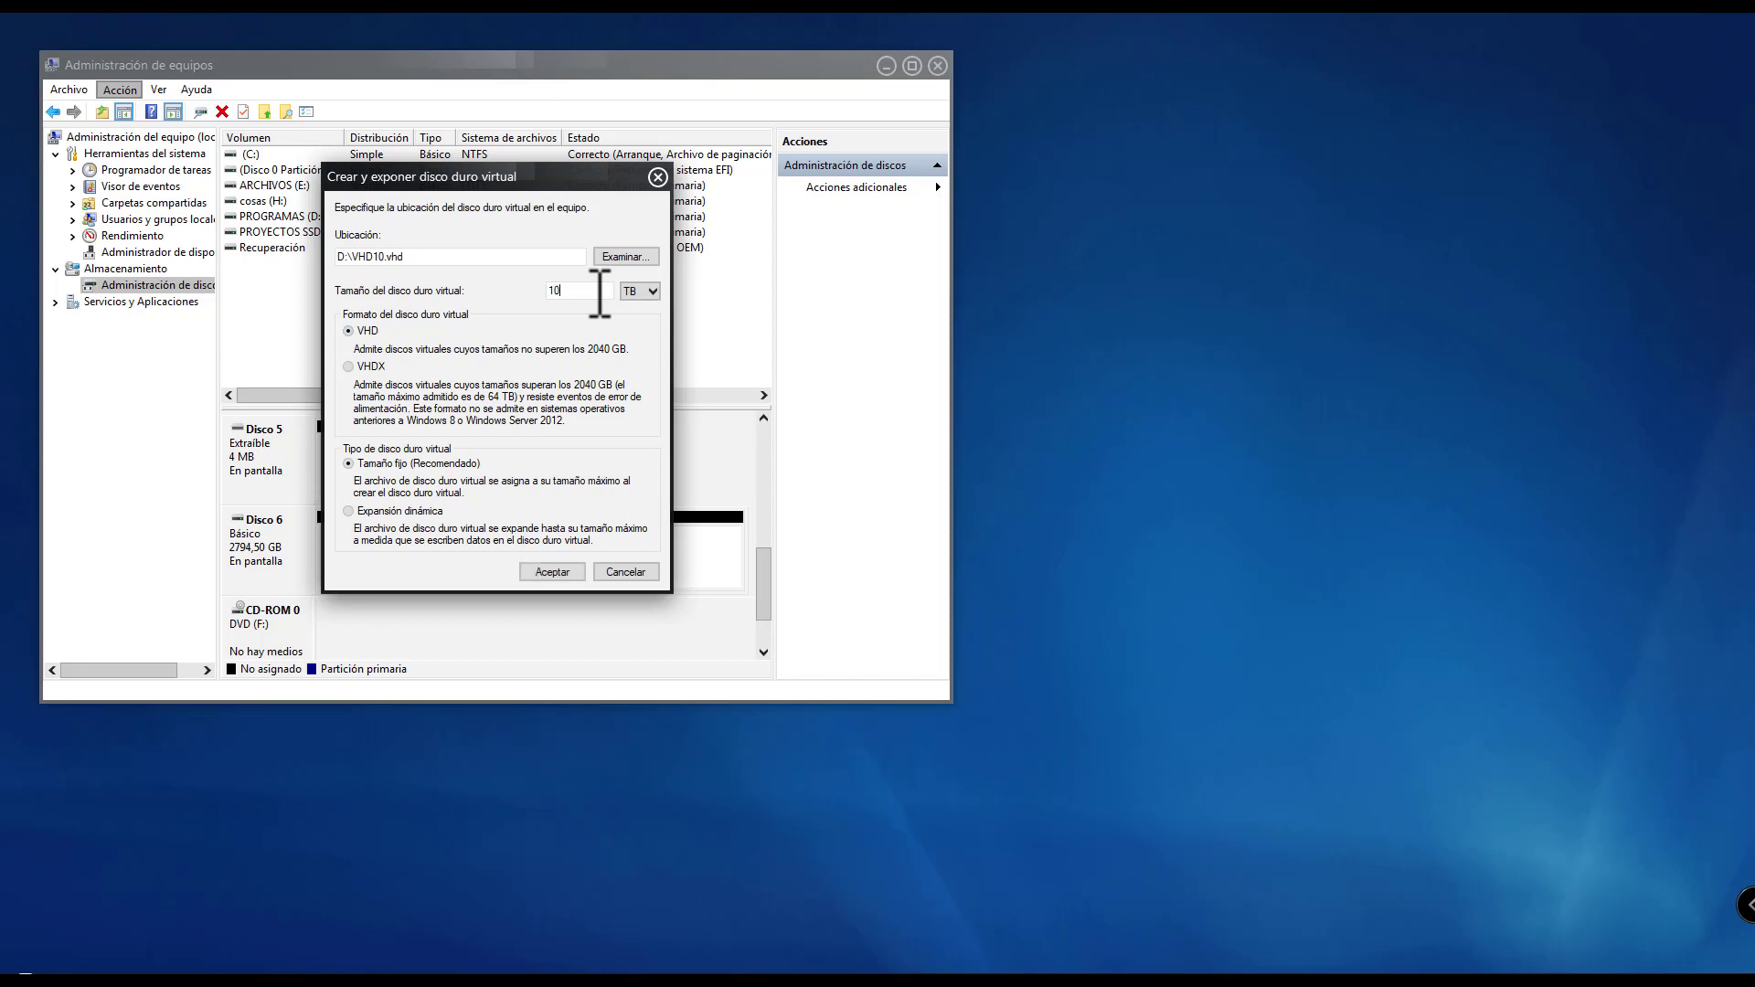
{"action": "left_click", "coordinate": [347, 511]}
{"action": "left_click", "coordinate": [554, 572]}
{"action": "left_click", "coordinate": [969, 592]}
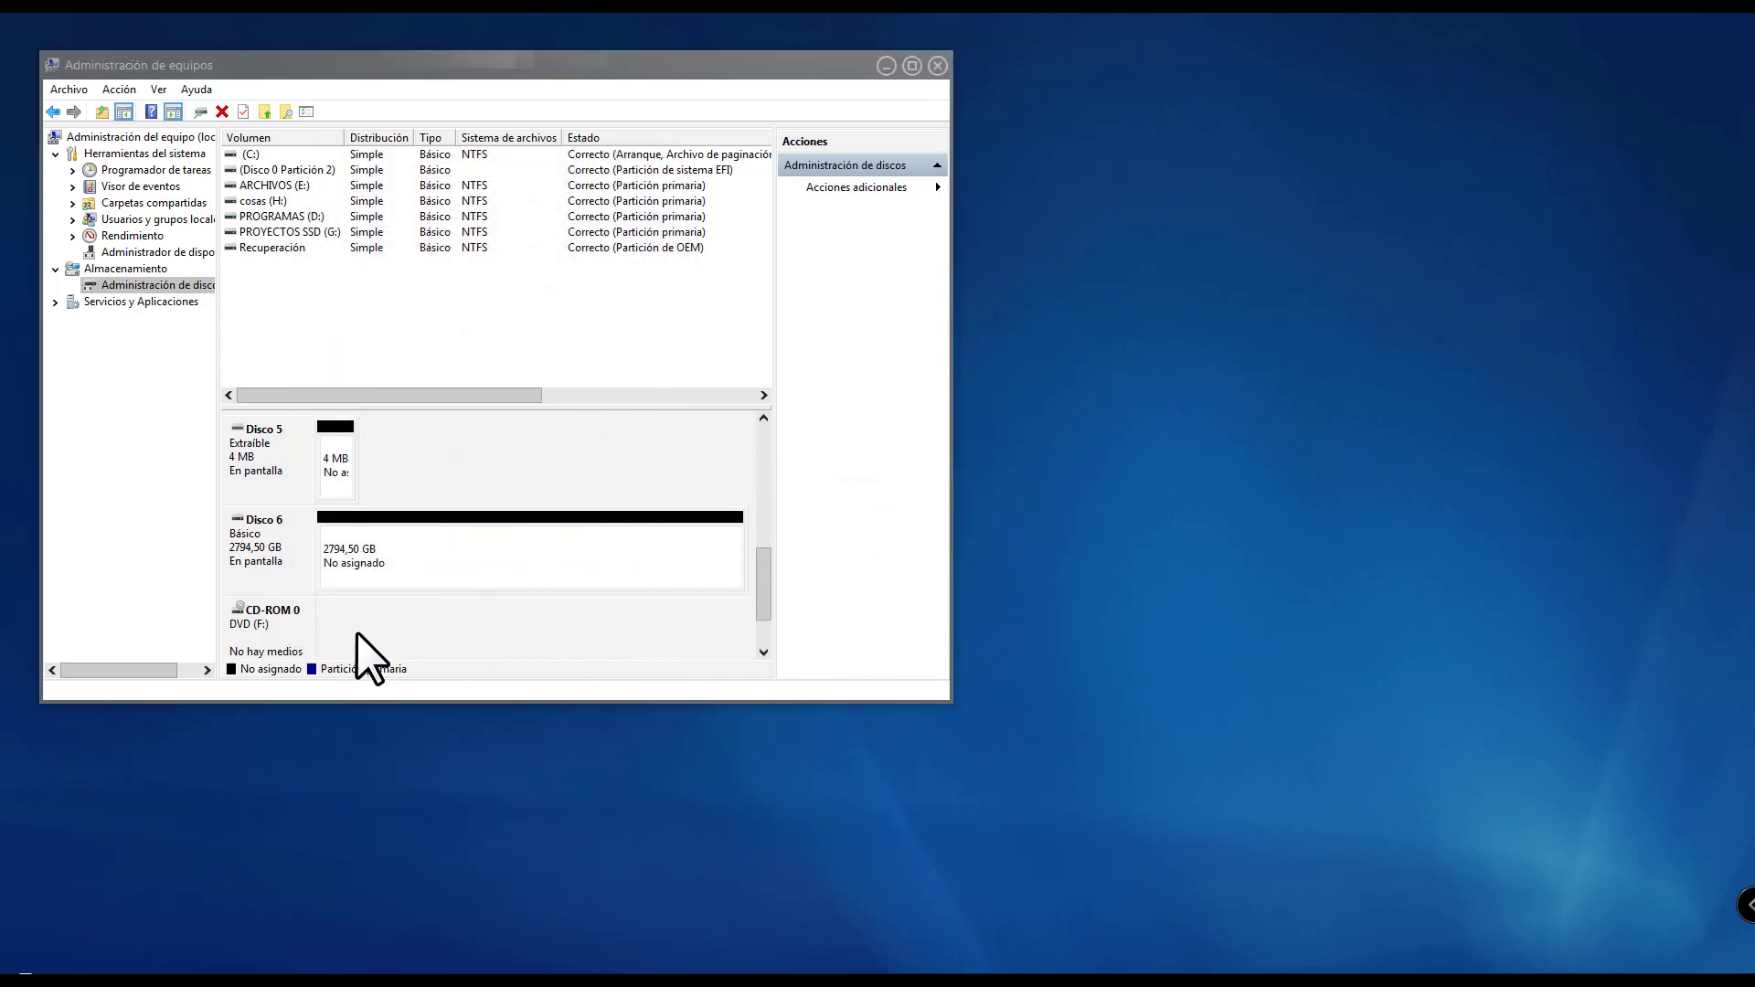
{"action": "left_click", "coordinate": [403, 765]}
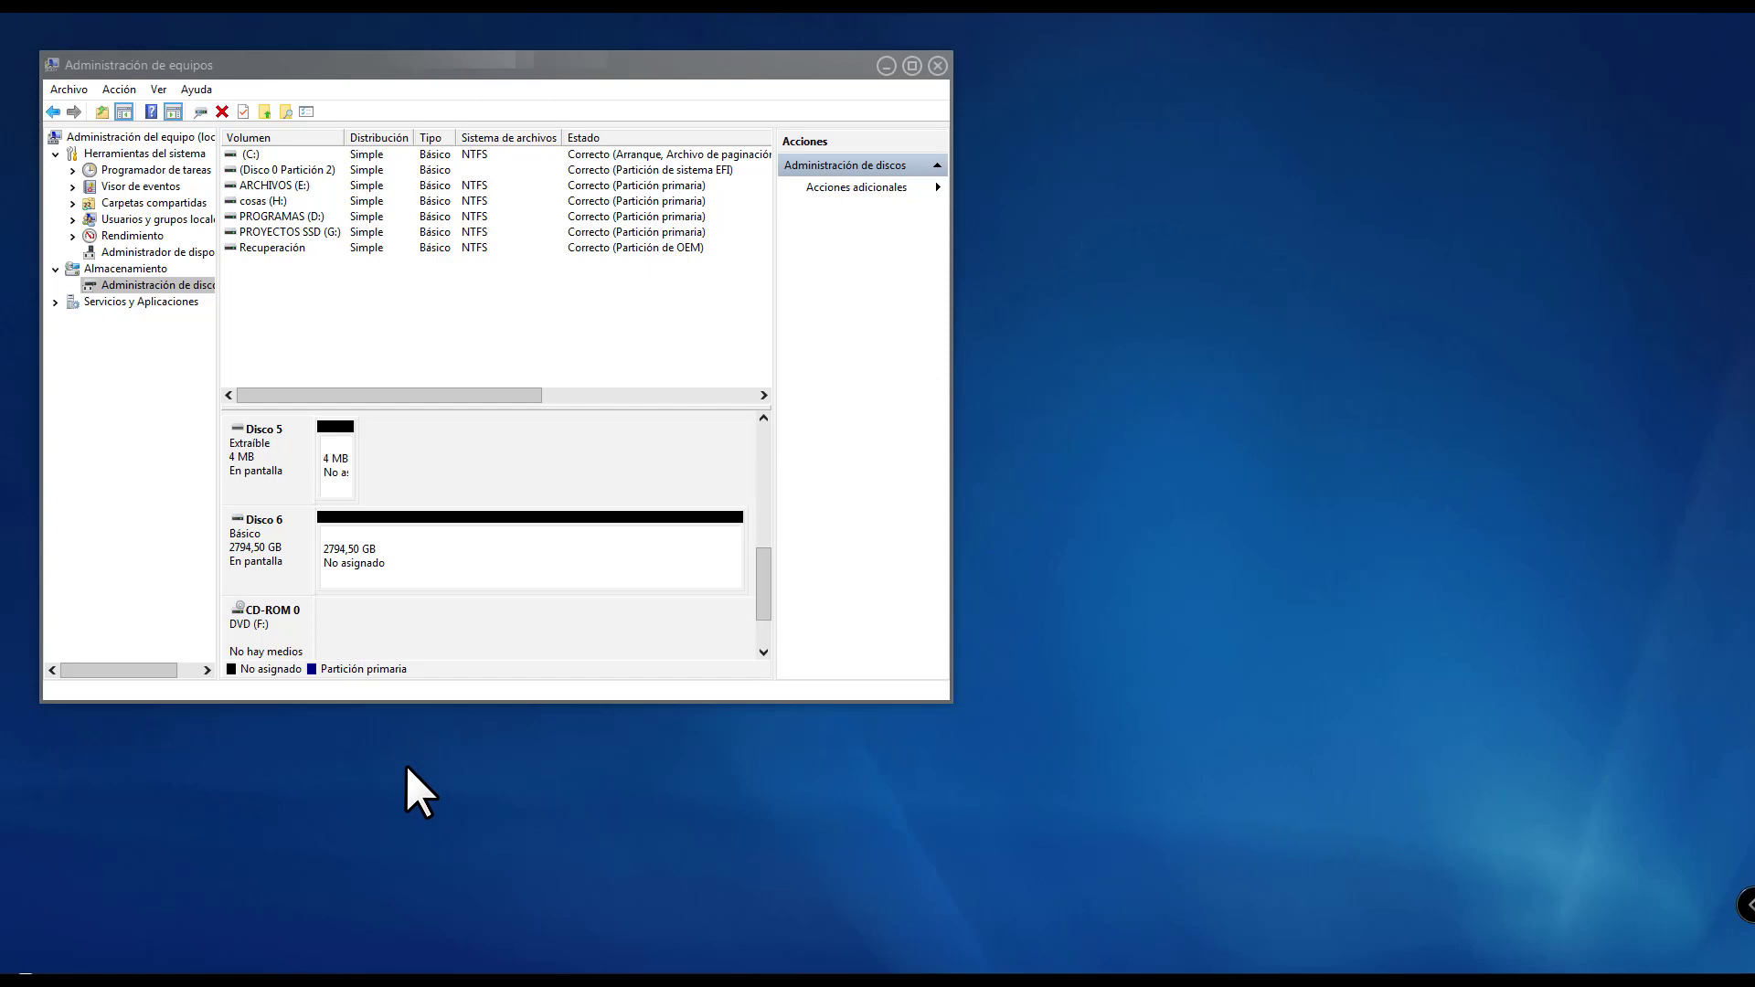
{"action": "left_click", "coordinate": [370, 628]}
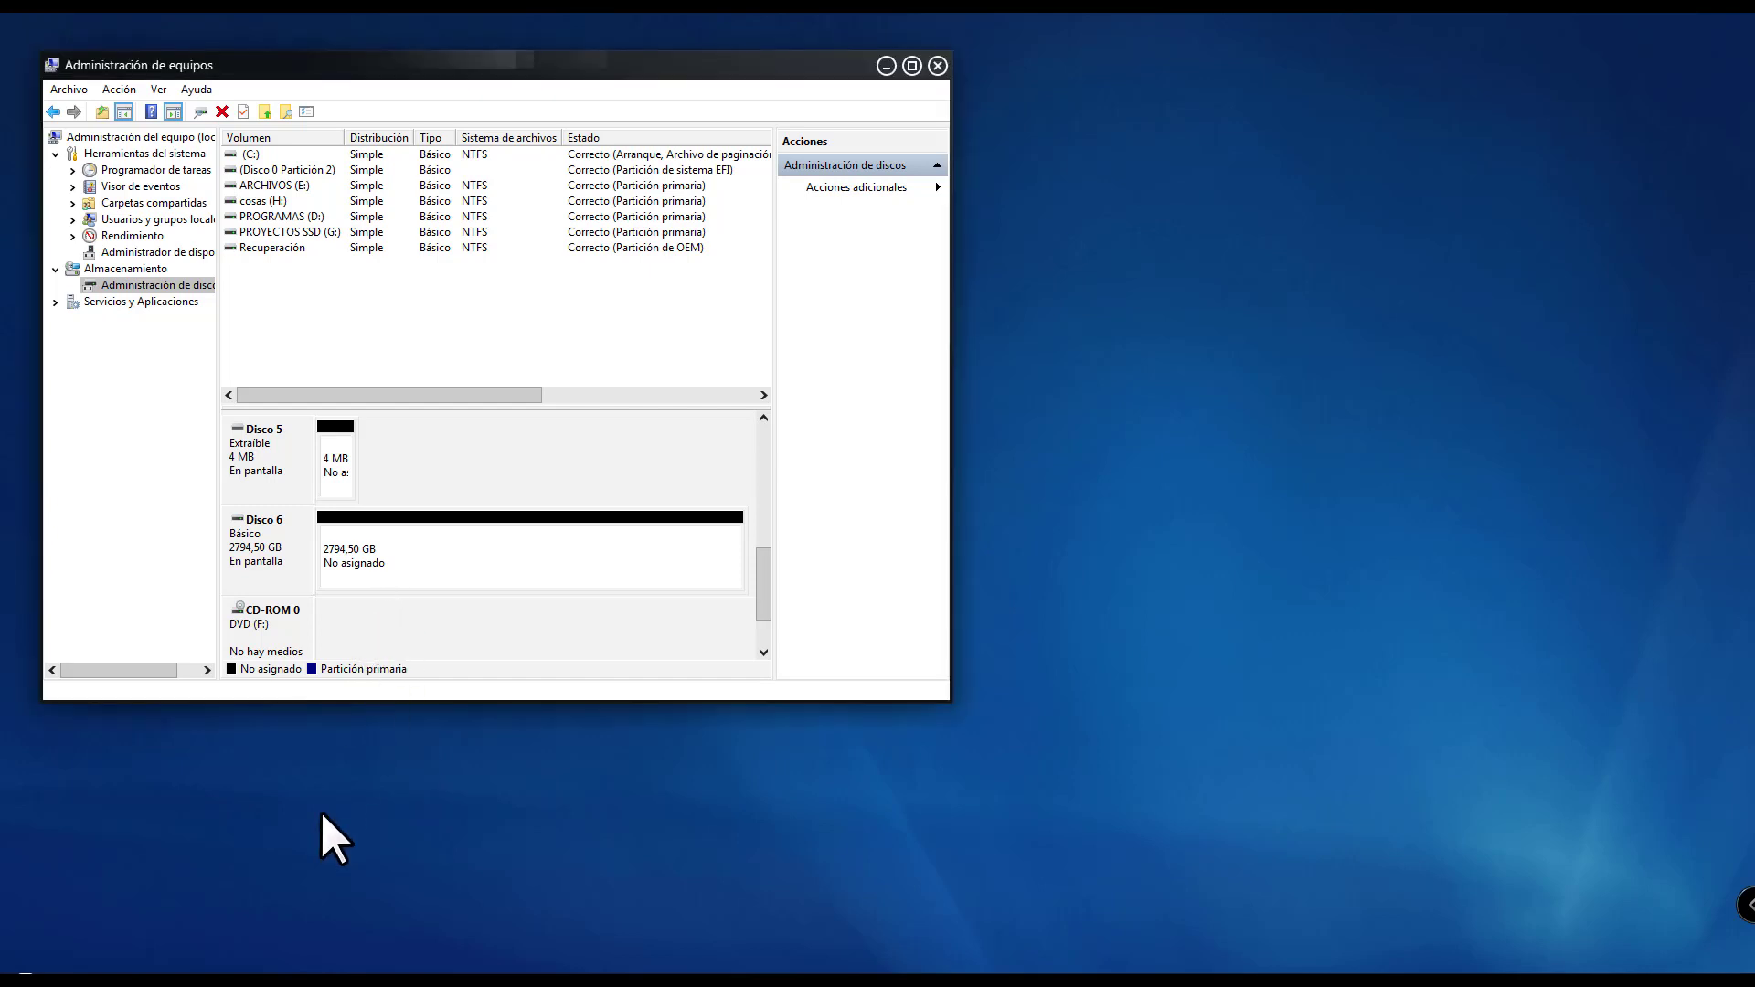
Begin another virtual hard disk and set its file location to D:\6.vhd
{"action": "left_click", "coordinate": [62, 91]}
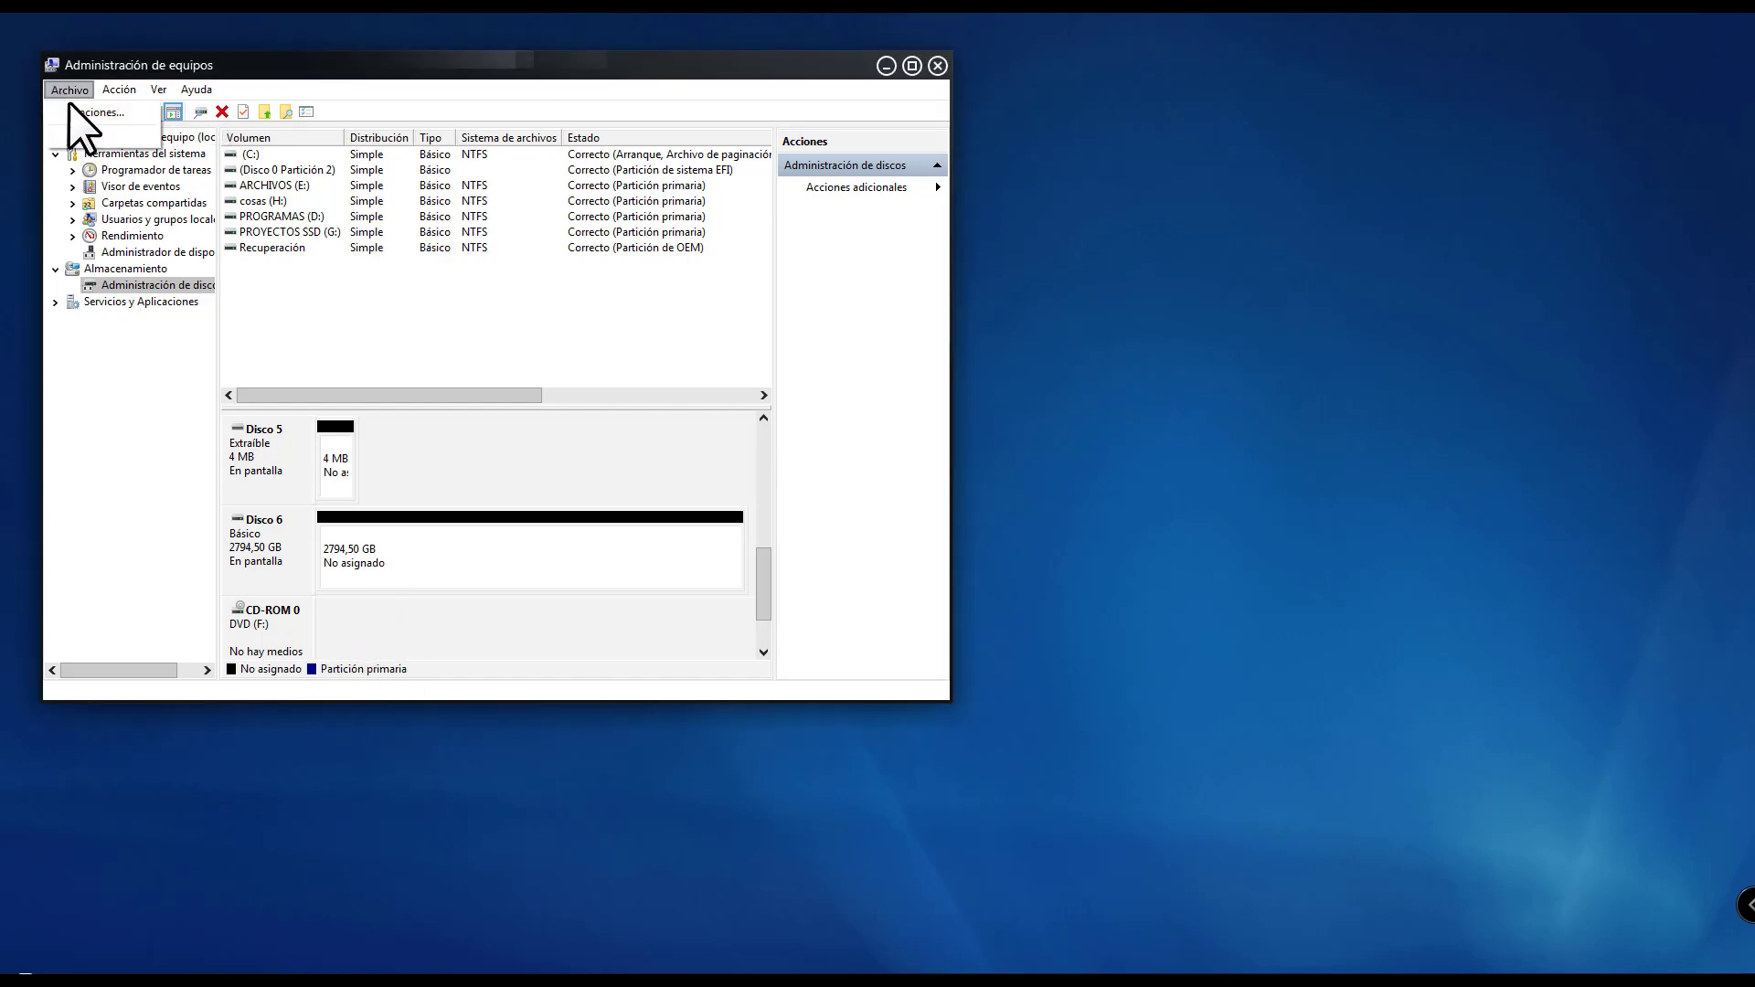
{"action": "mouse_move", "coordinate": [133, 91]}
{"action": "left_click", "coordinate": [146, 150]}
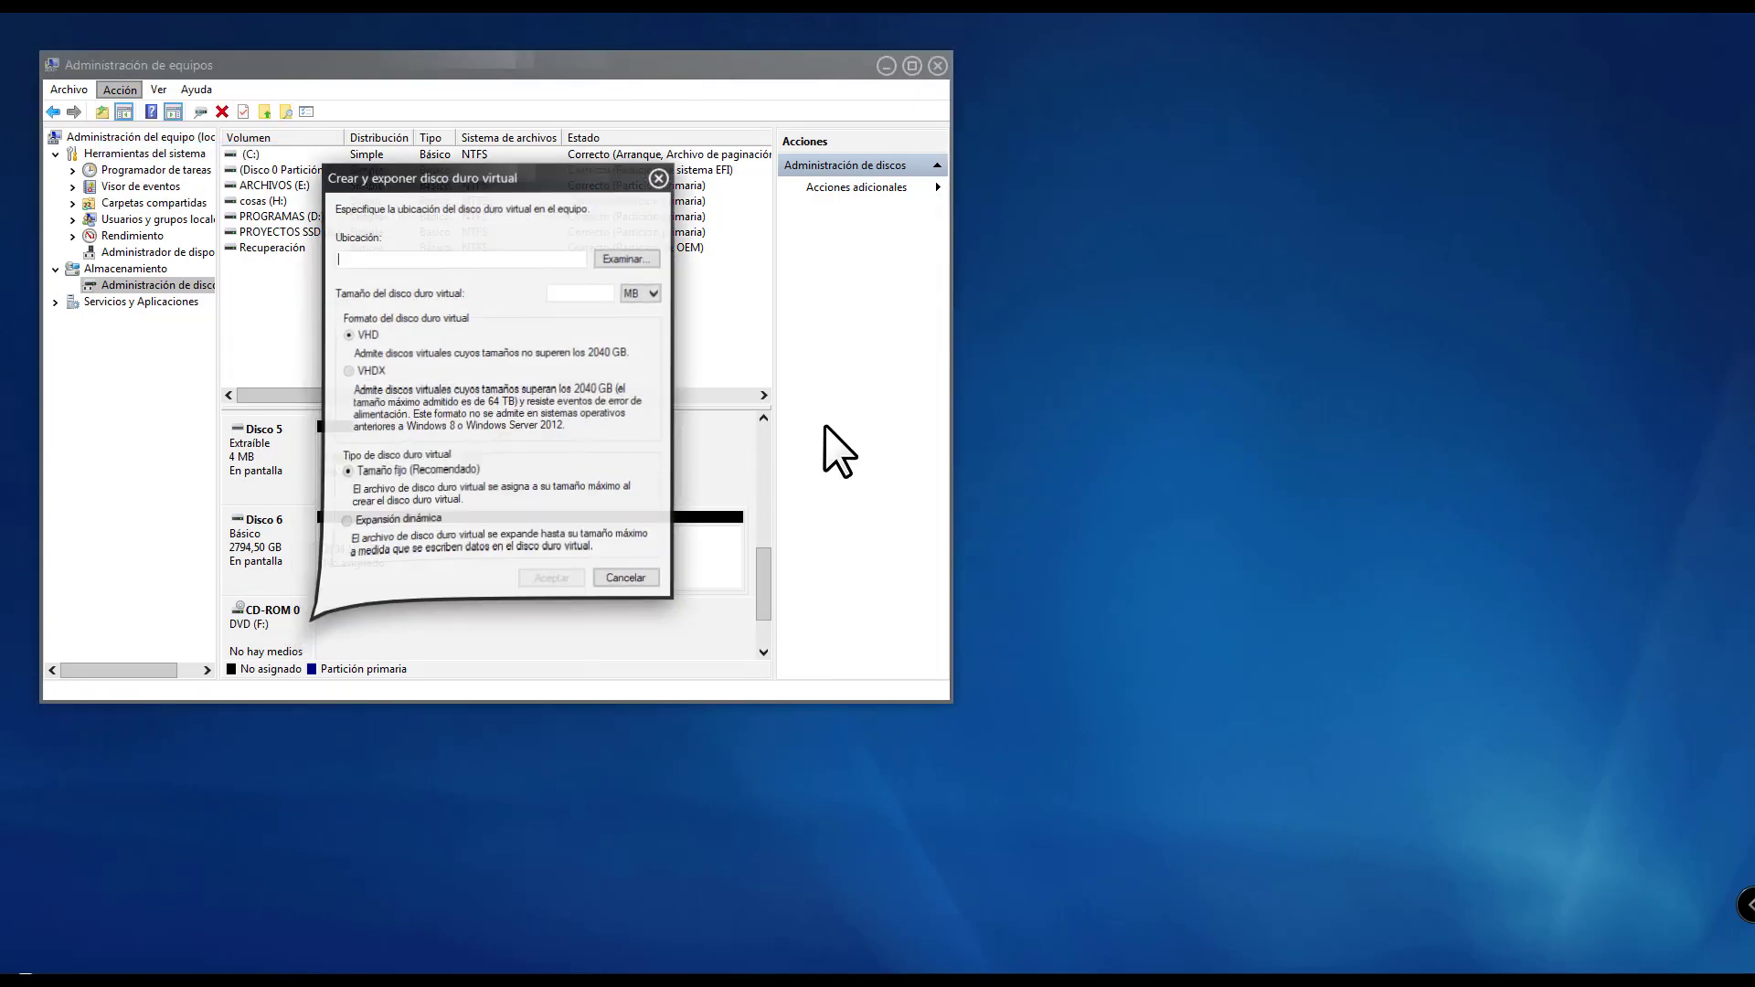
{"action": "left_click", "coordinate": [603, 257]}
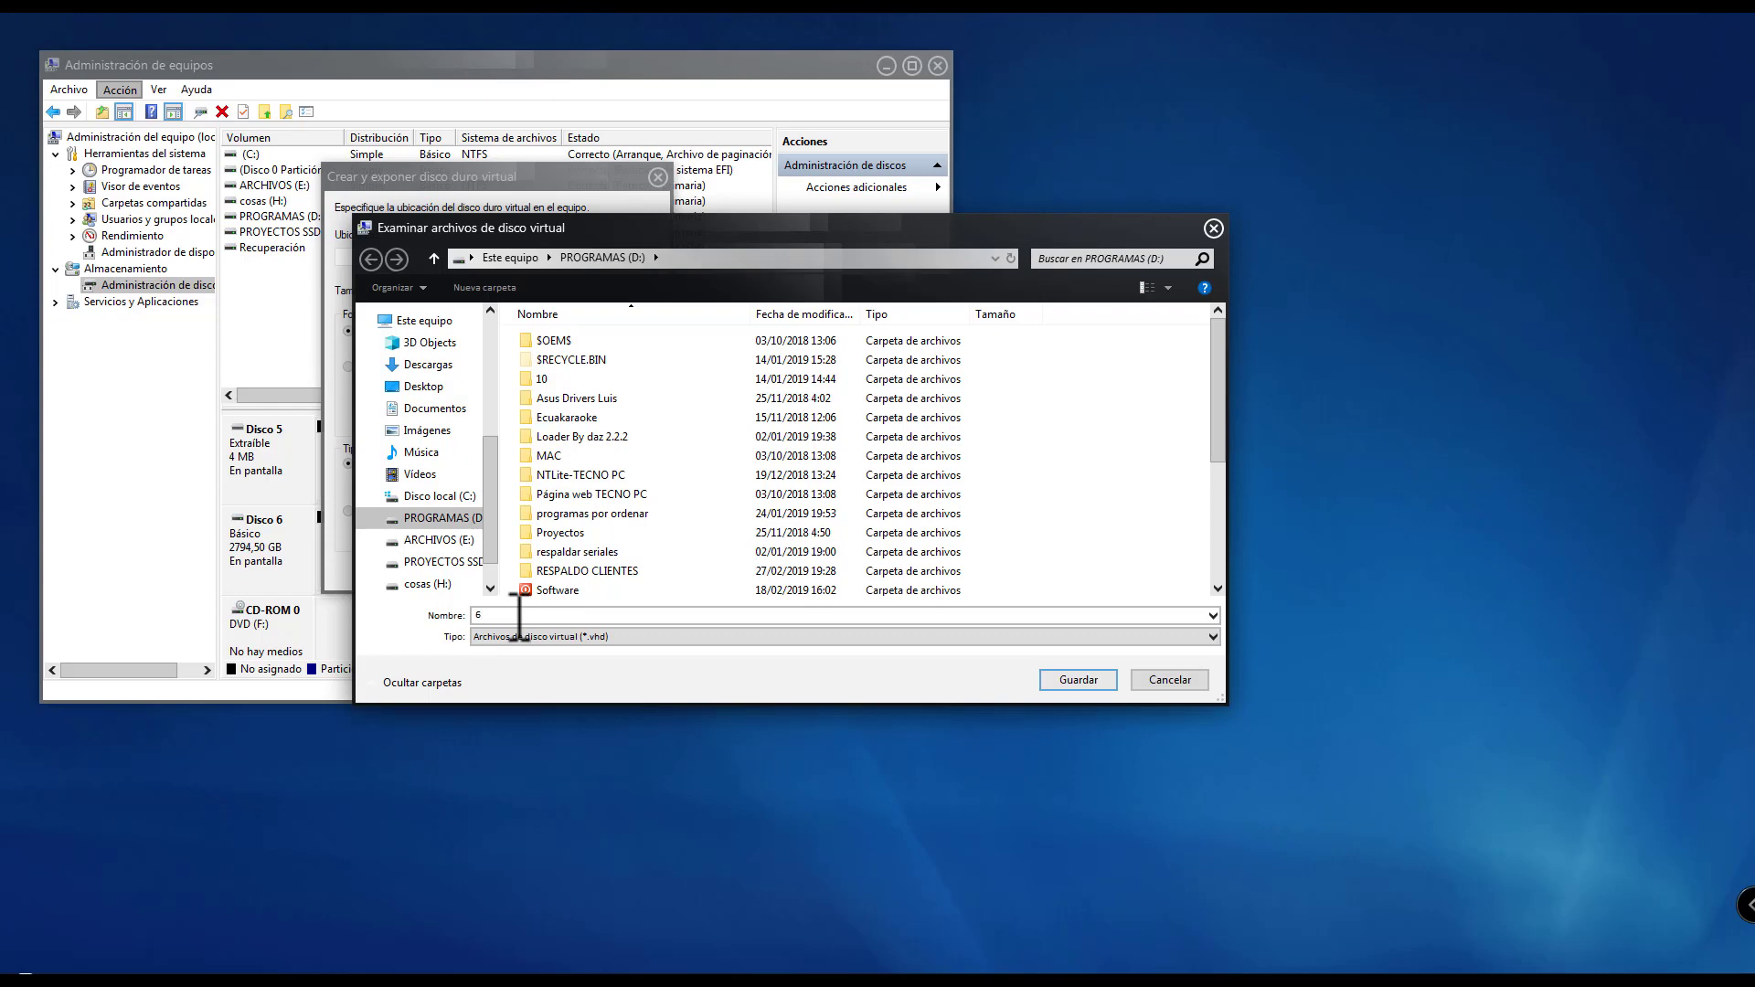
{"action": "left_click", "coordinate": [1084, 683]}
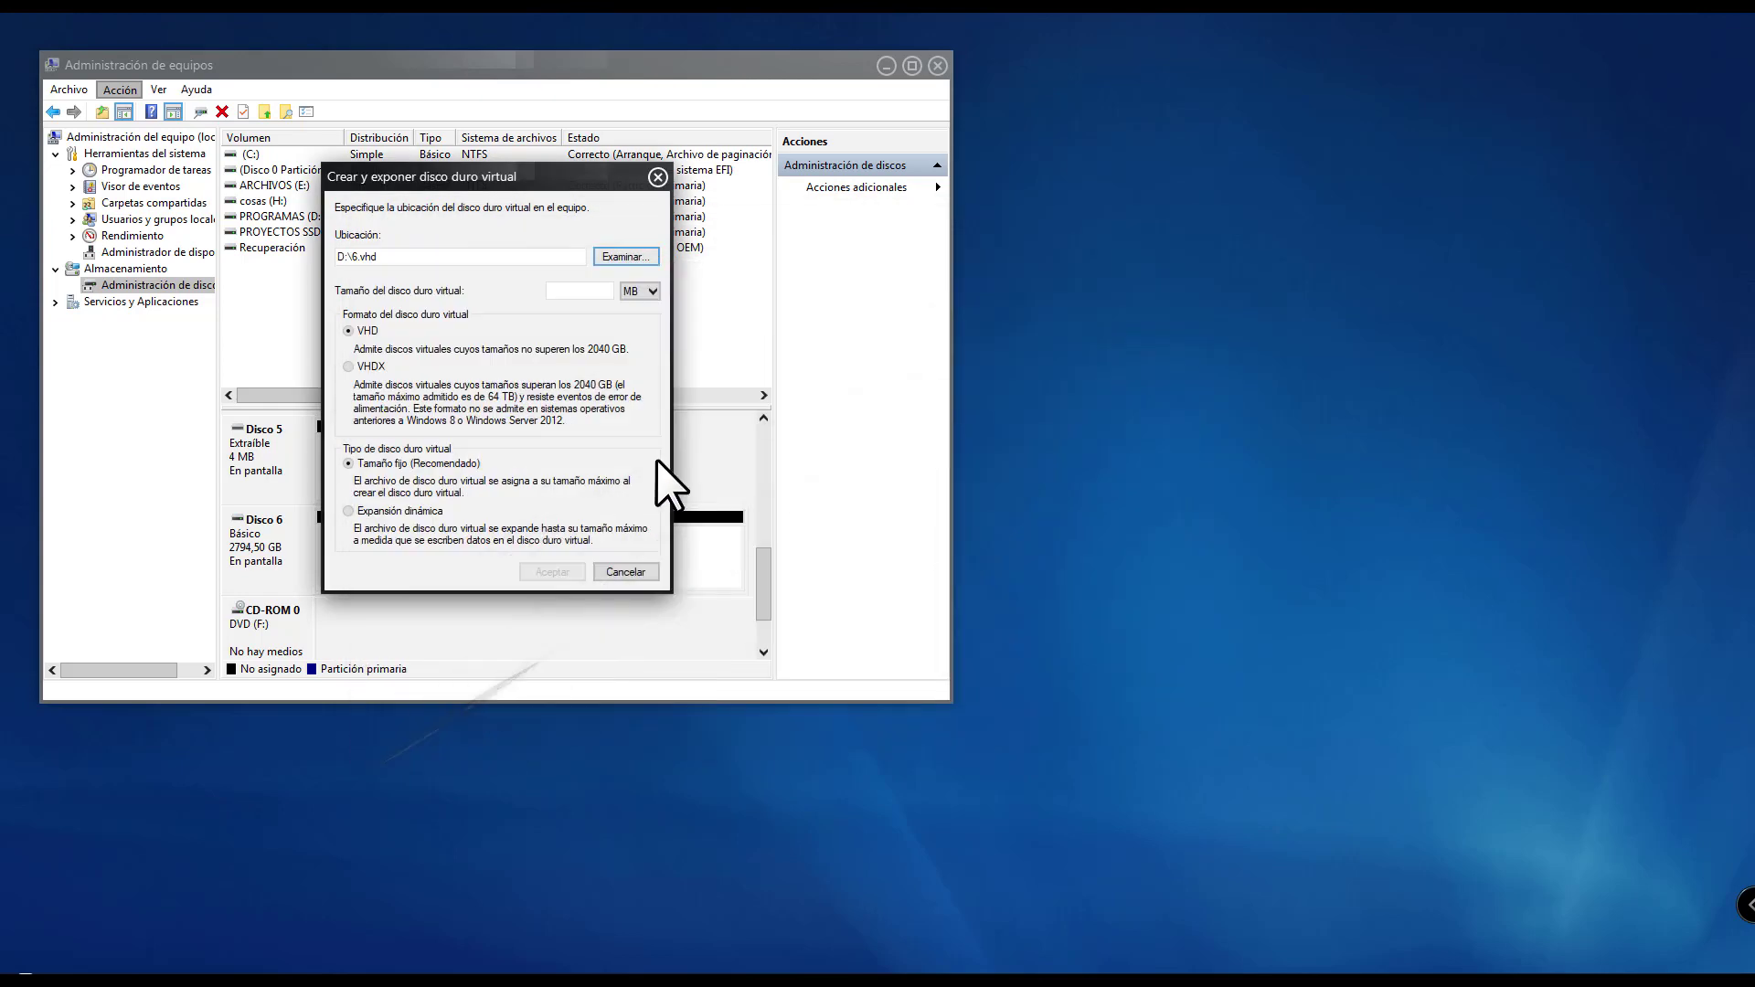
Try to create the 6.vhd virtual disk in VHD format with a 6 TB size and dynamic expansion
{"action": "left_click", "coordinate": [632, 329]}
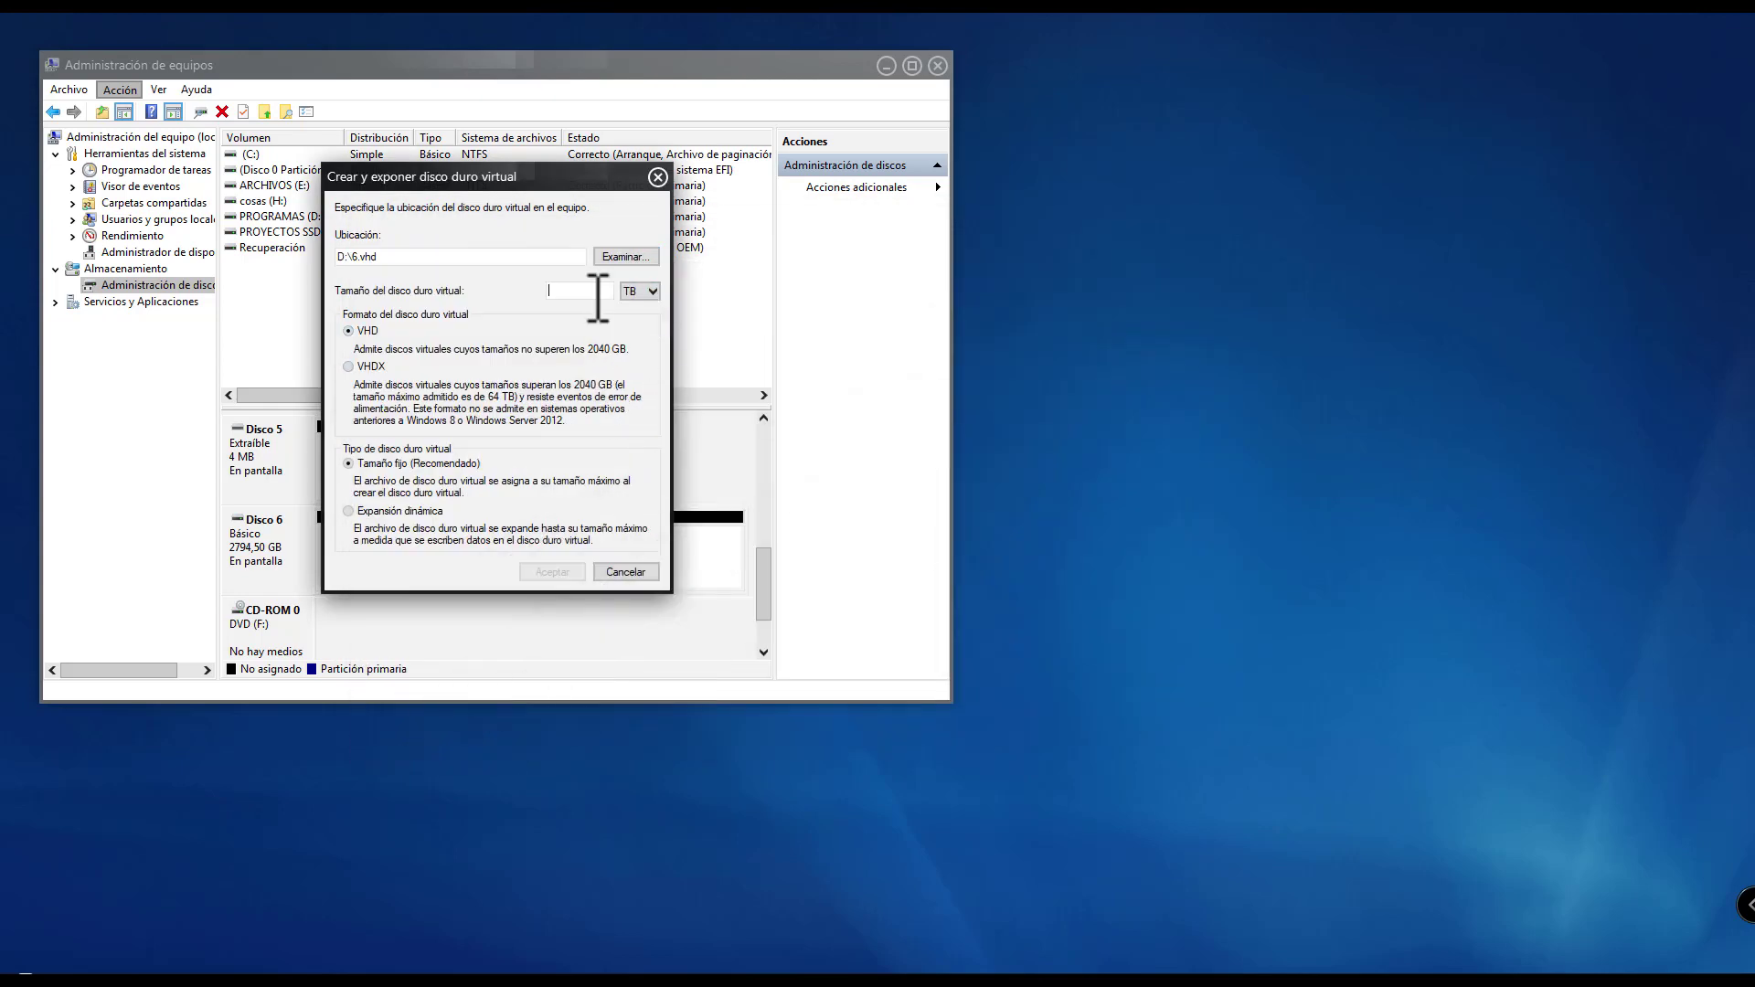
{"action": "left_click", "coordinate": [596, 292]}
{"action": "type", "text": "6"}
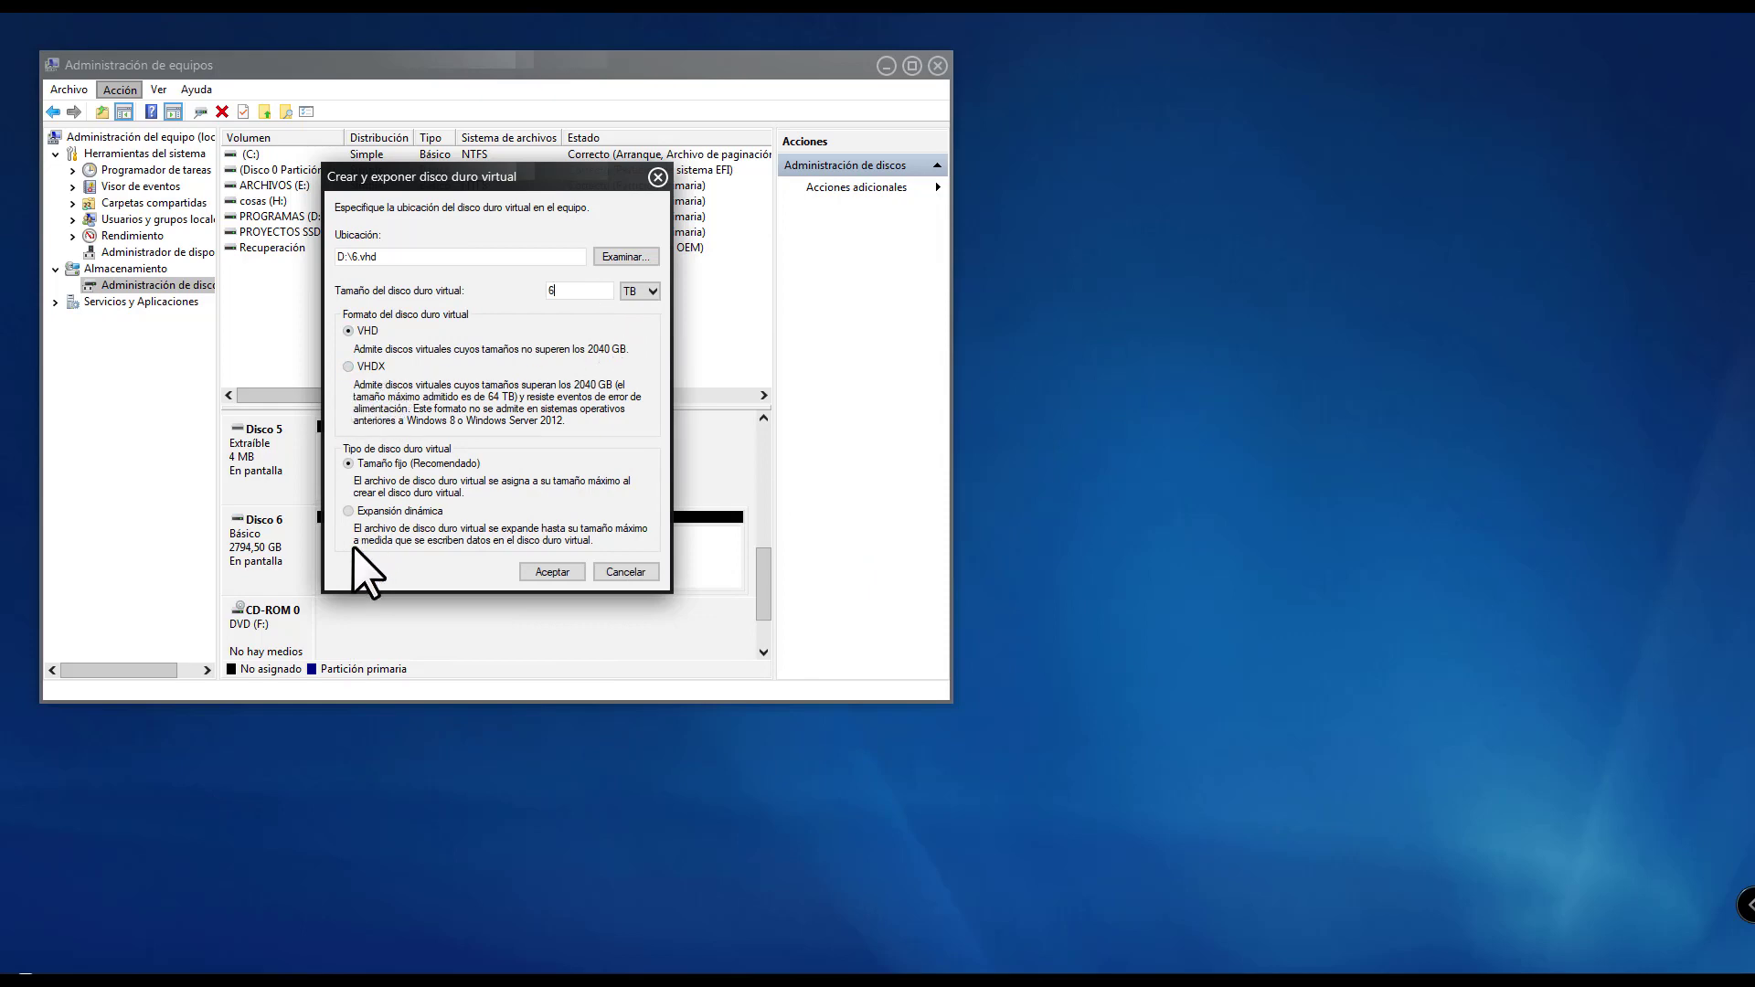
{"action": "left_click", "coordinate": [345, 510]}
{"action": "left_click", "coordinate": [565, 574]}
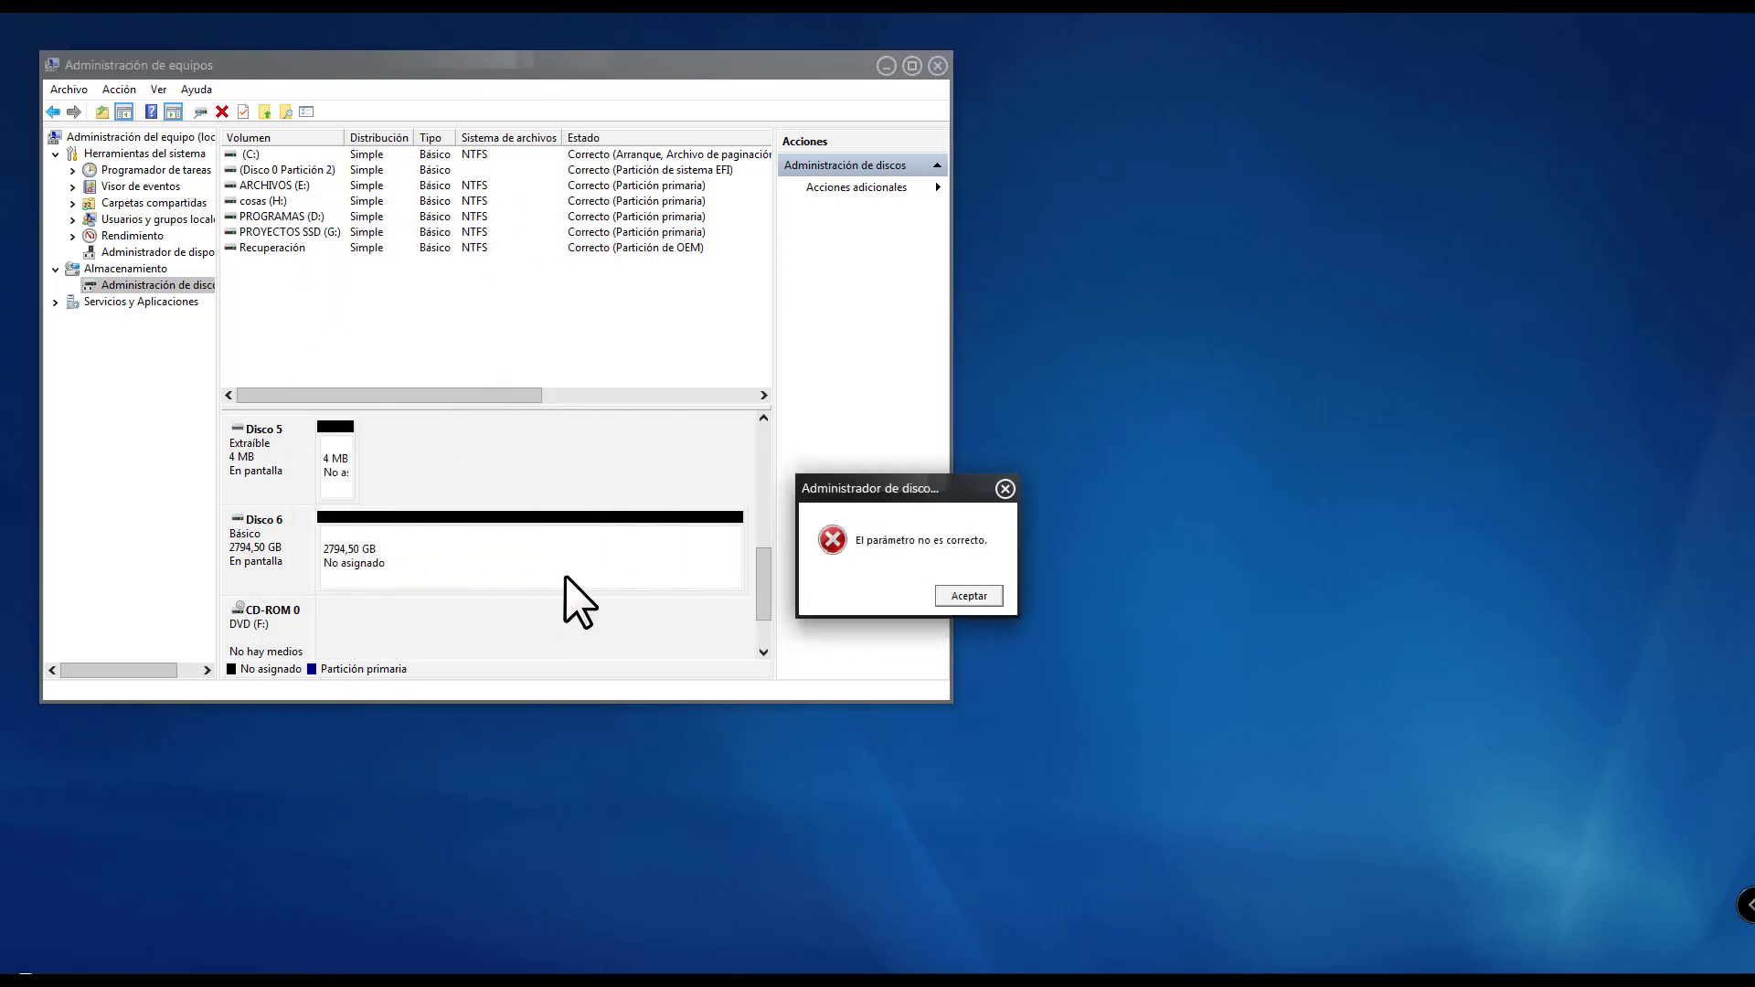
{"action": "key", "text": "Return"}
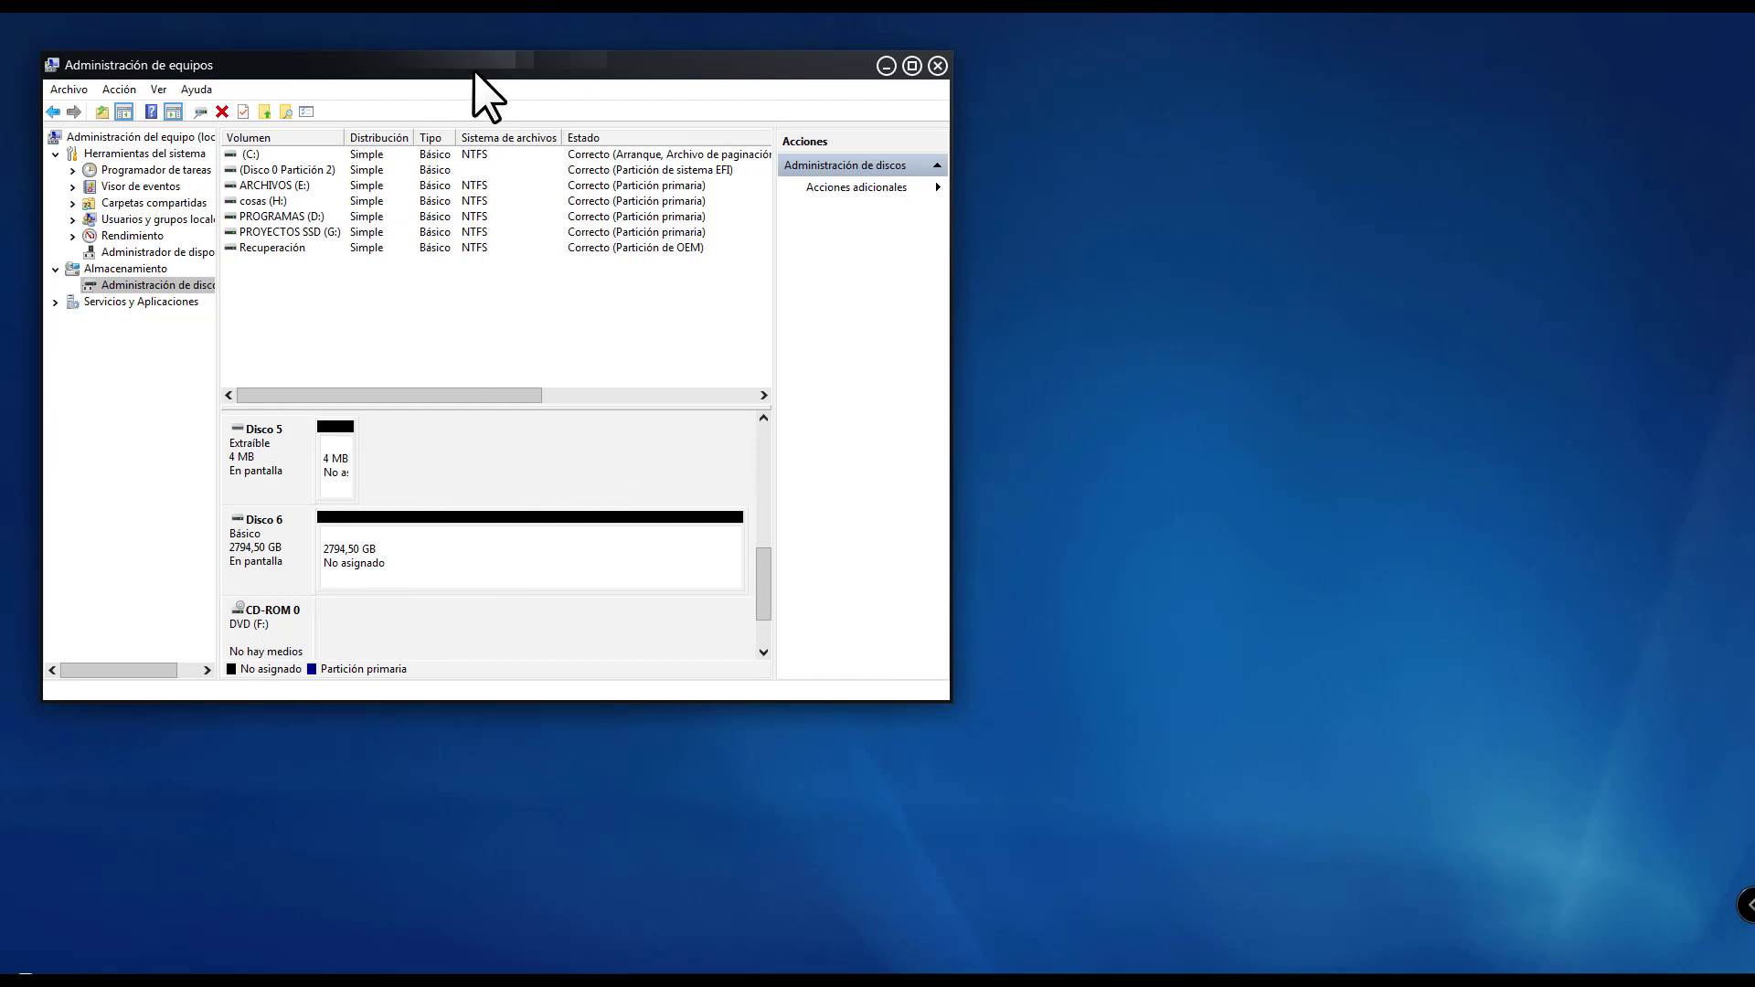
Convert the empty Disco 6 from GPT back to an MBR disk
{"action": "left_click_drag", "start_coordinate": [473, 70], "coordinate": [511, 91]}
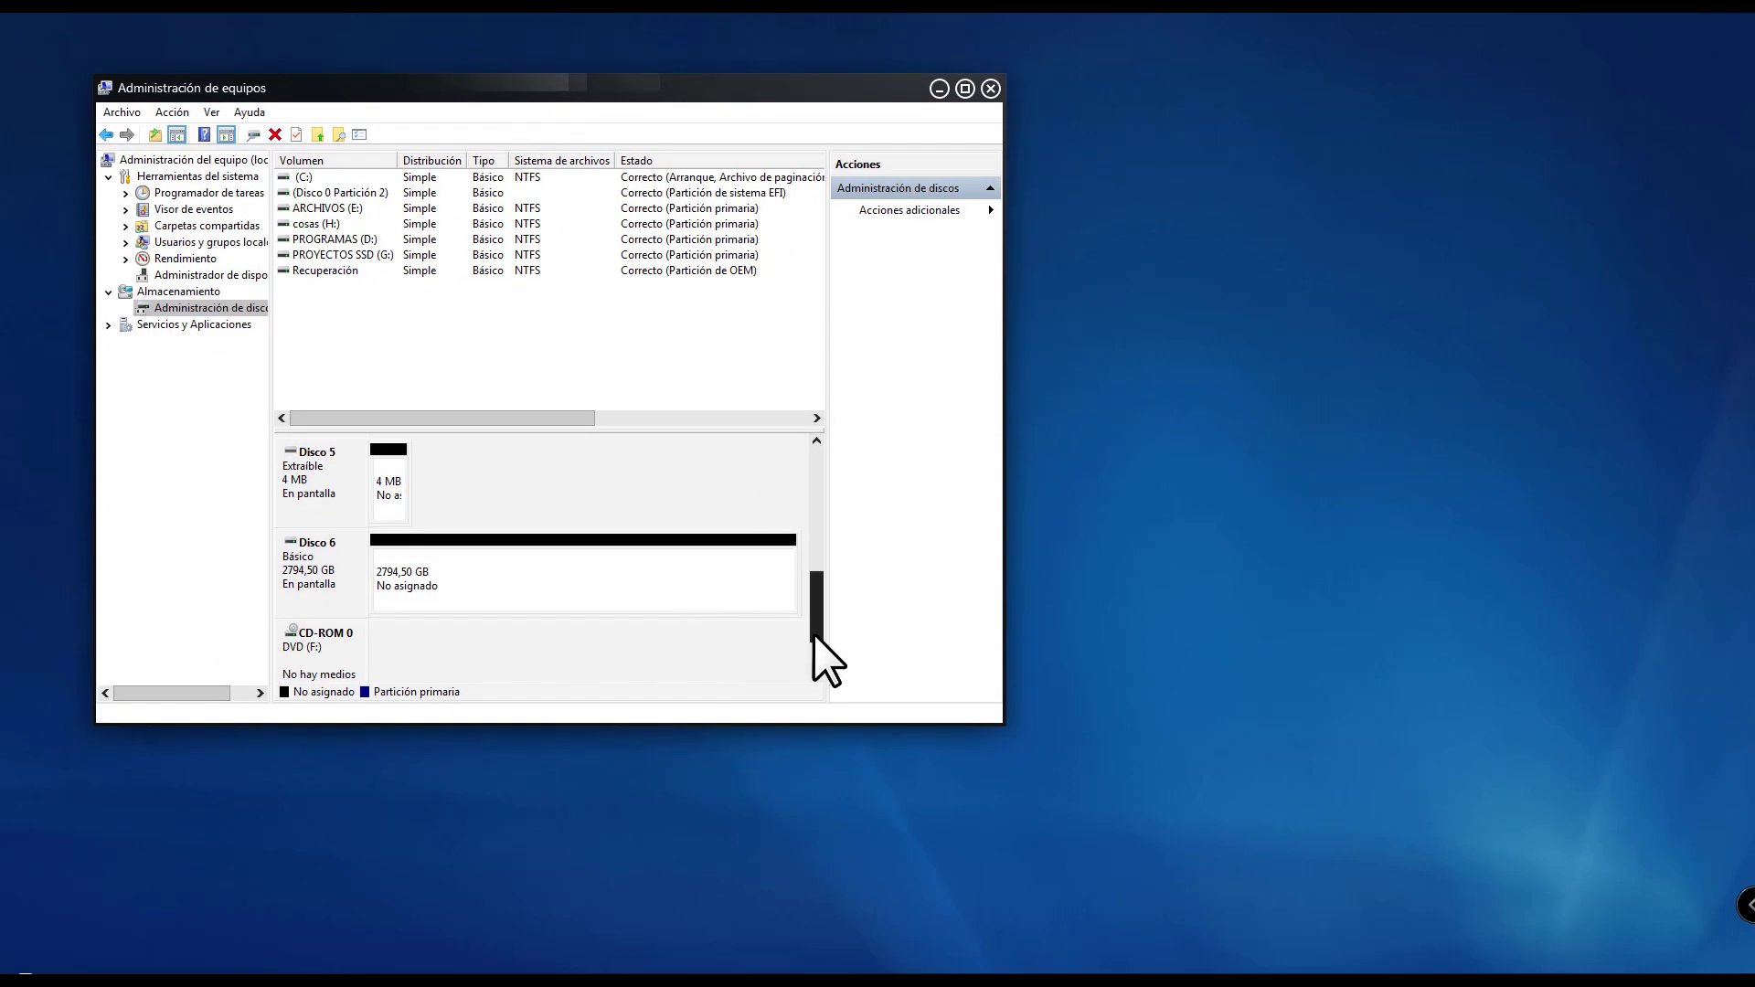
{"action": "left_click", "coordinate": [411, 599]}
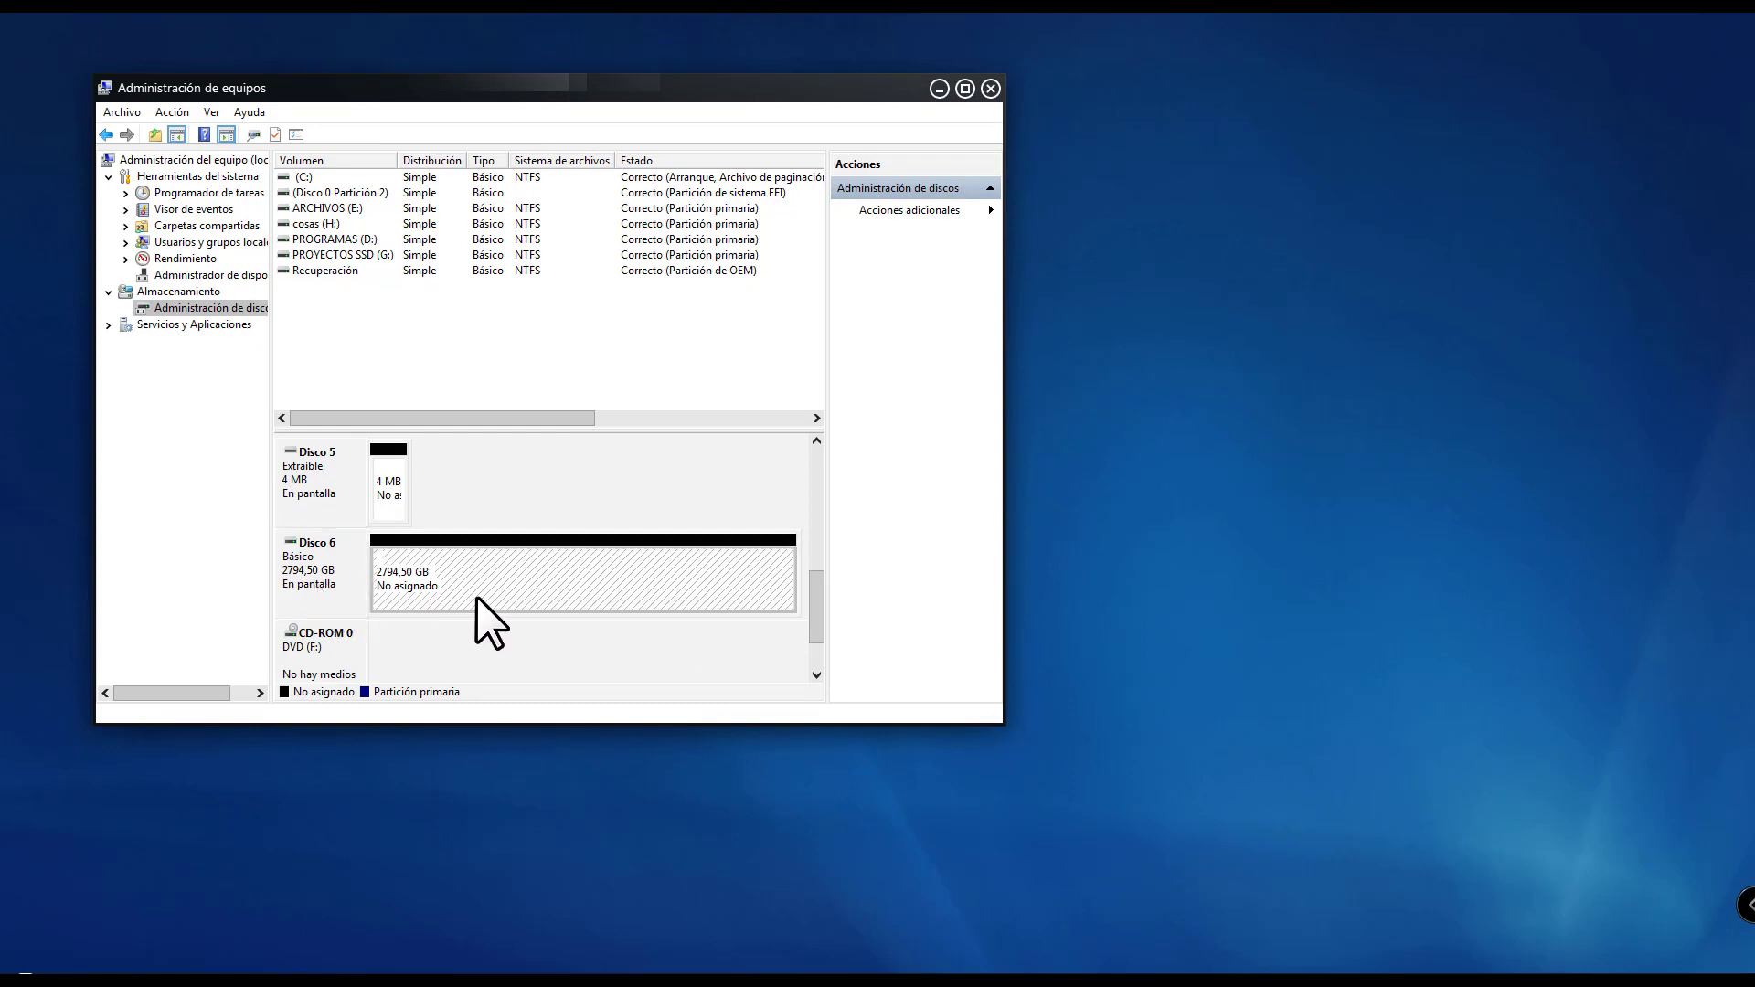
{"action": "right_click", "coordinate": [324, 582]}
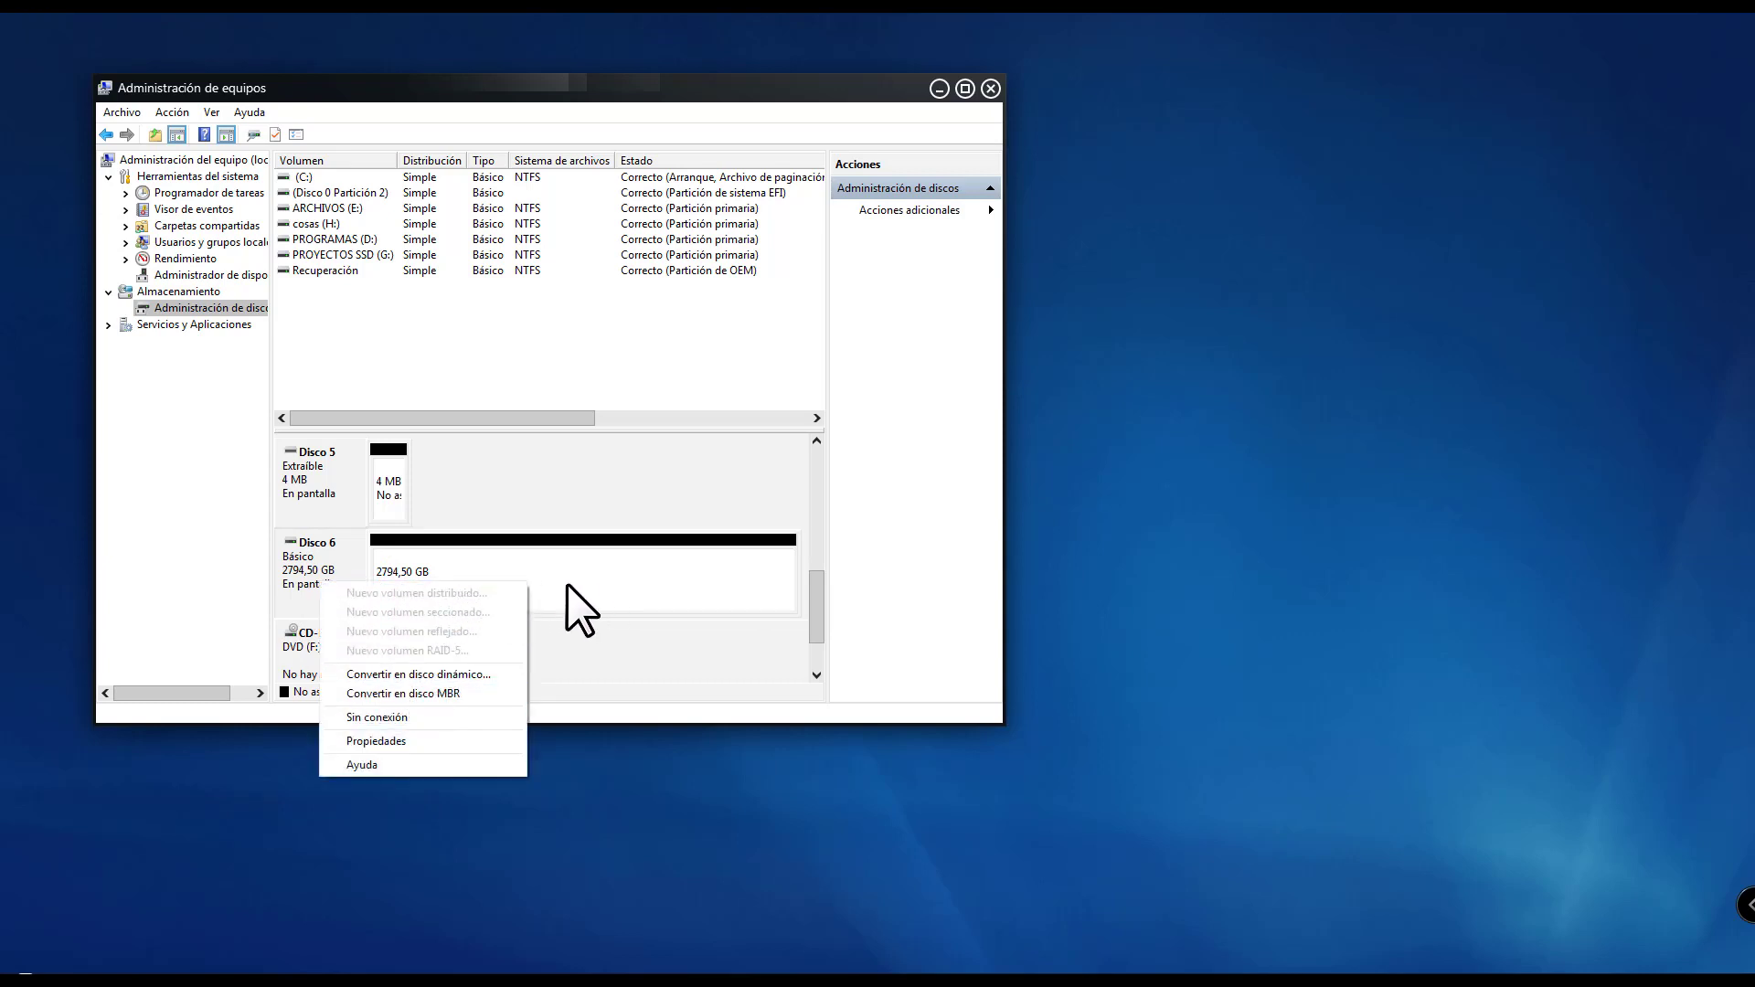
{"action": "left_click", "coordinate": [430, 693]}
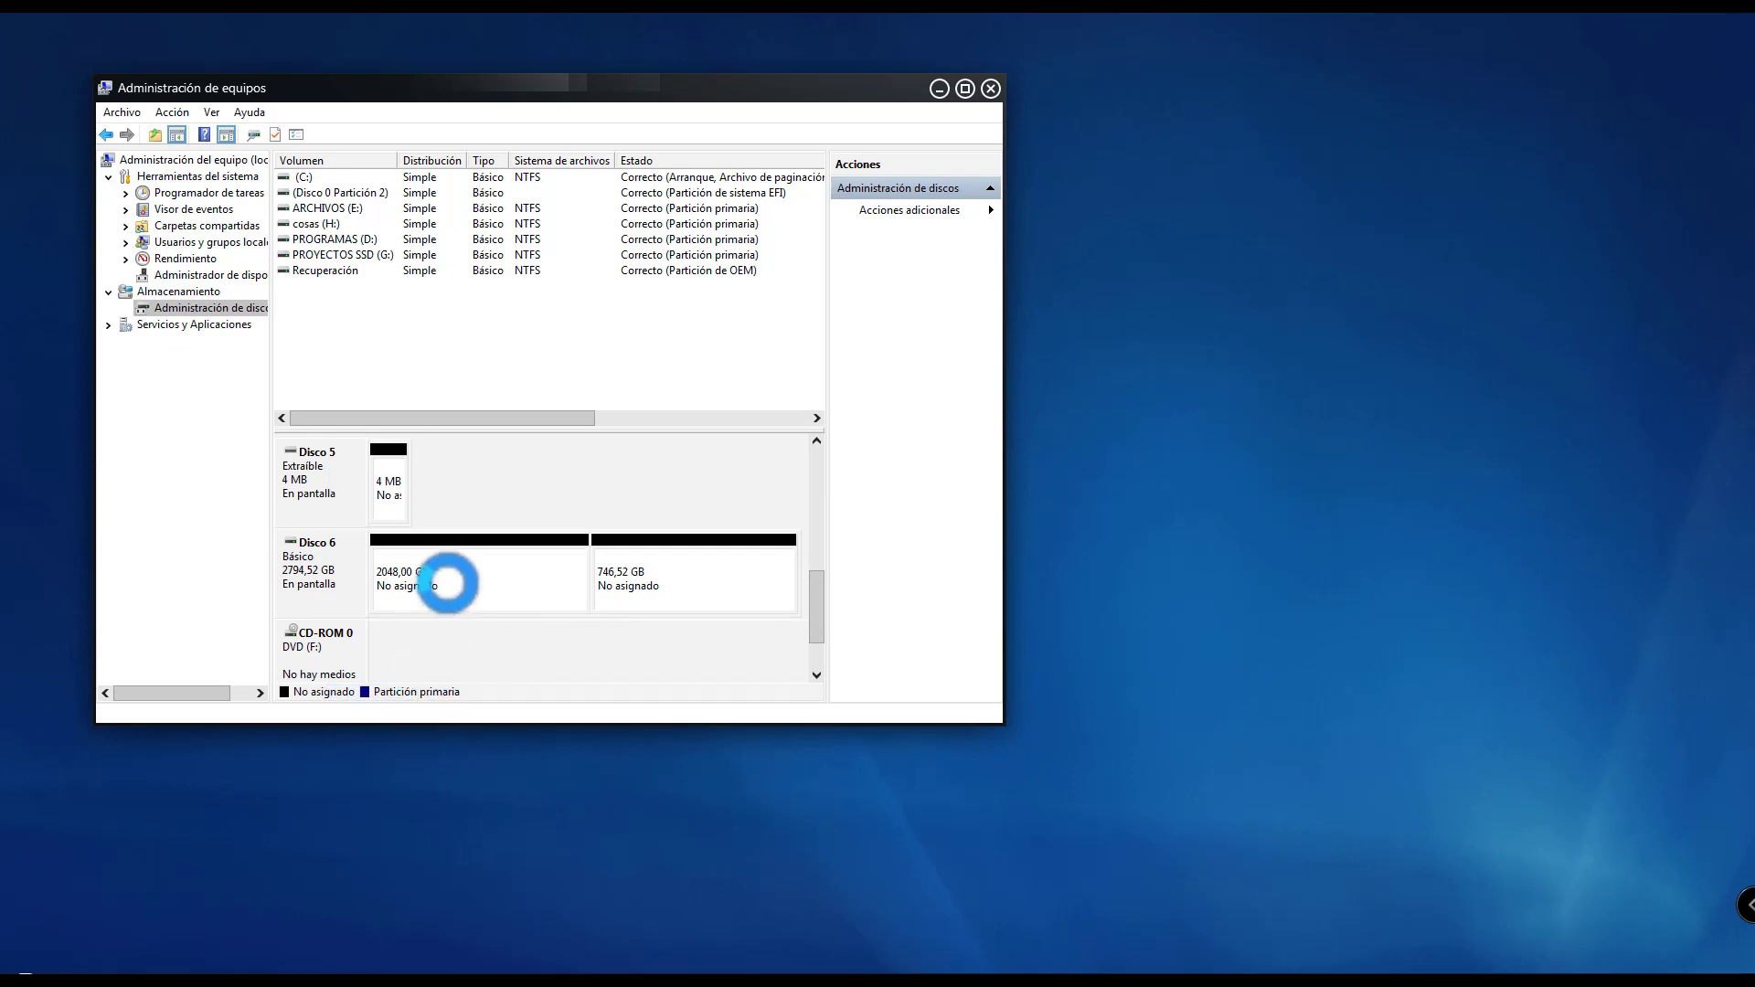
Inspect the two unallocated regions of Disco 6 and the conversion options offered for the disk
{"action": "left_click", "coordinate": [548, 579]}
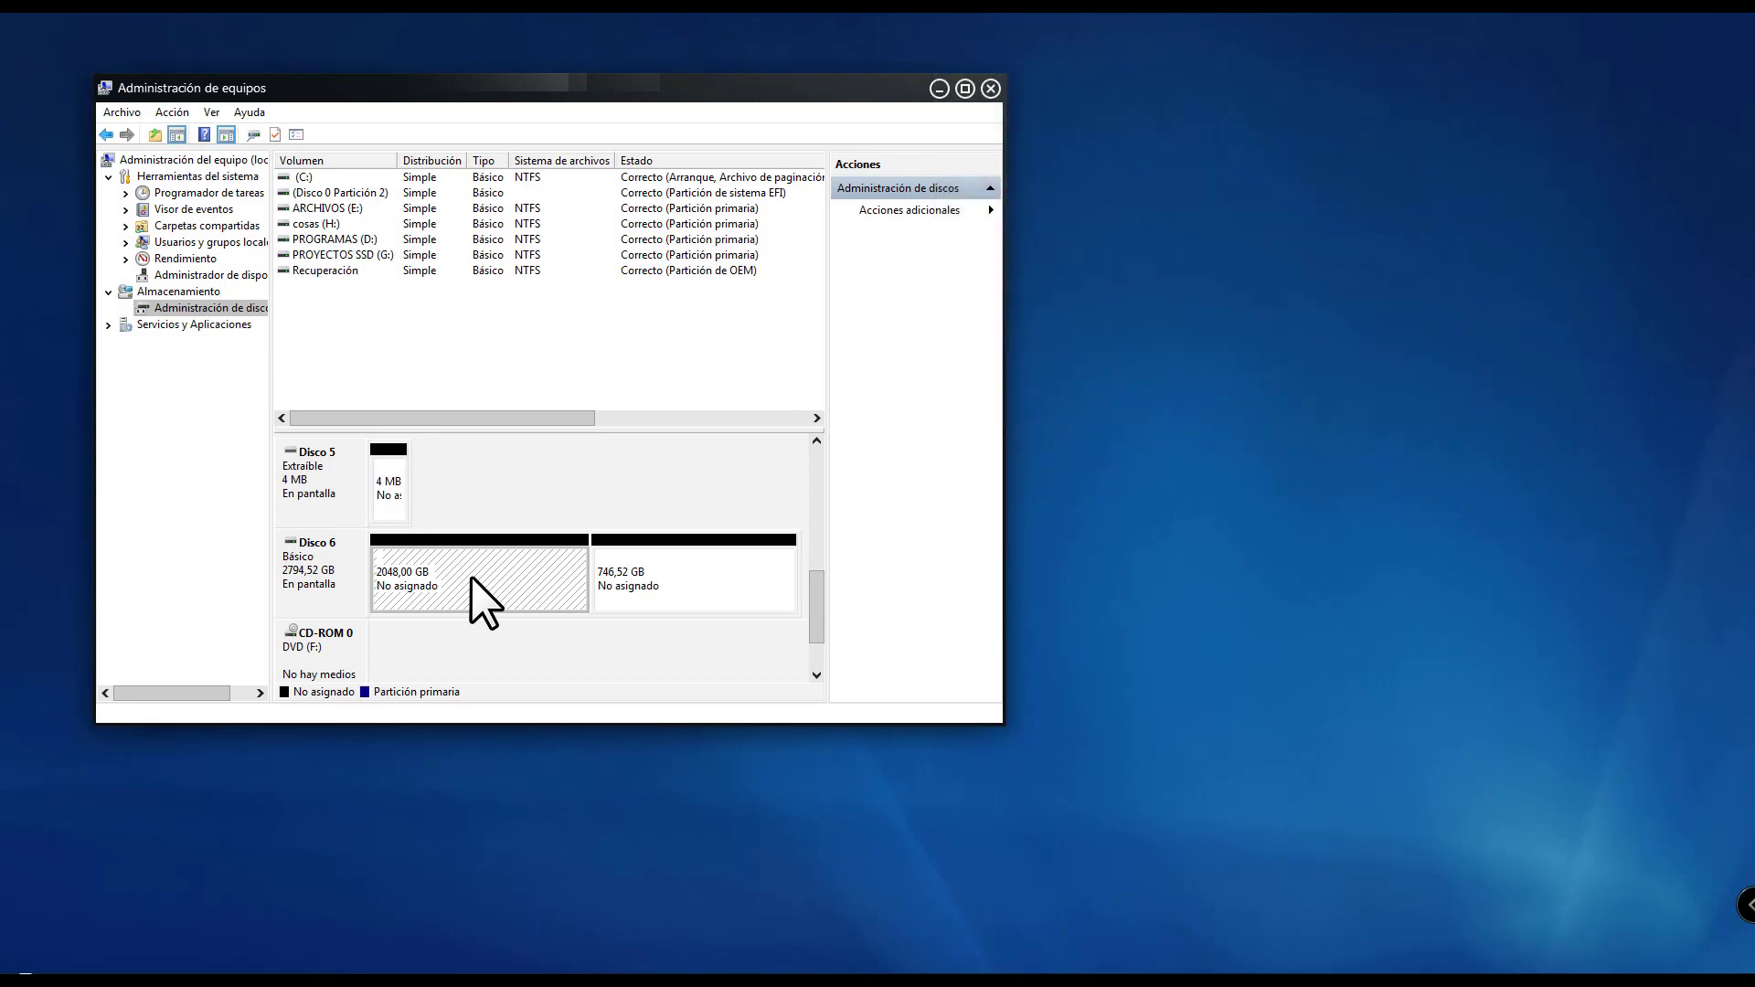
{"action": "left_click", "coordinate": [326, 588]}
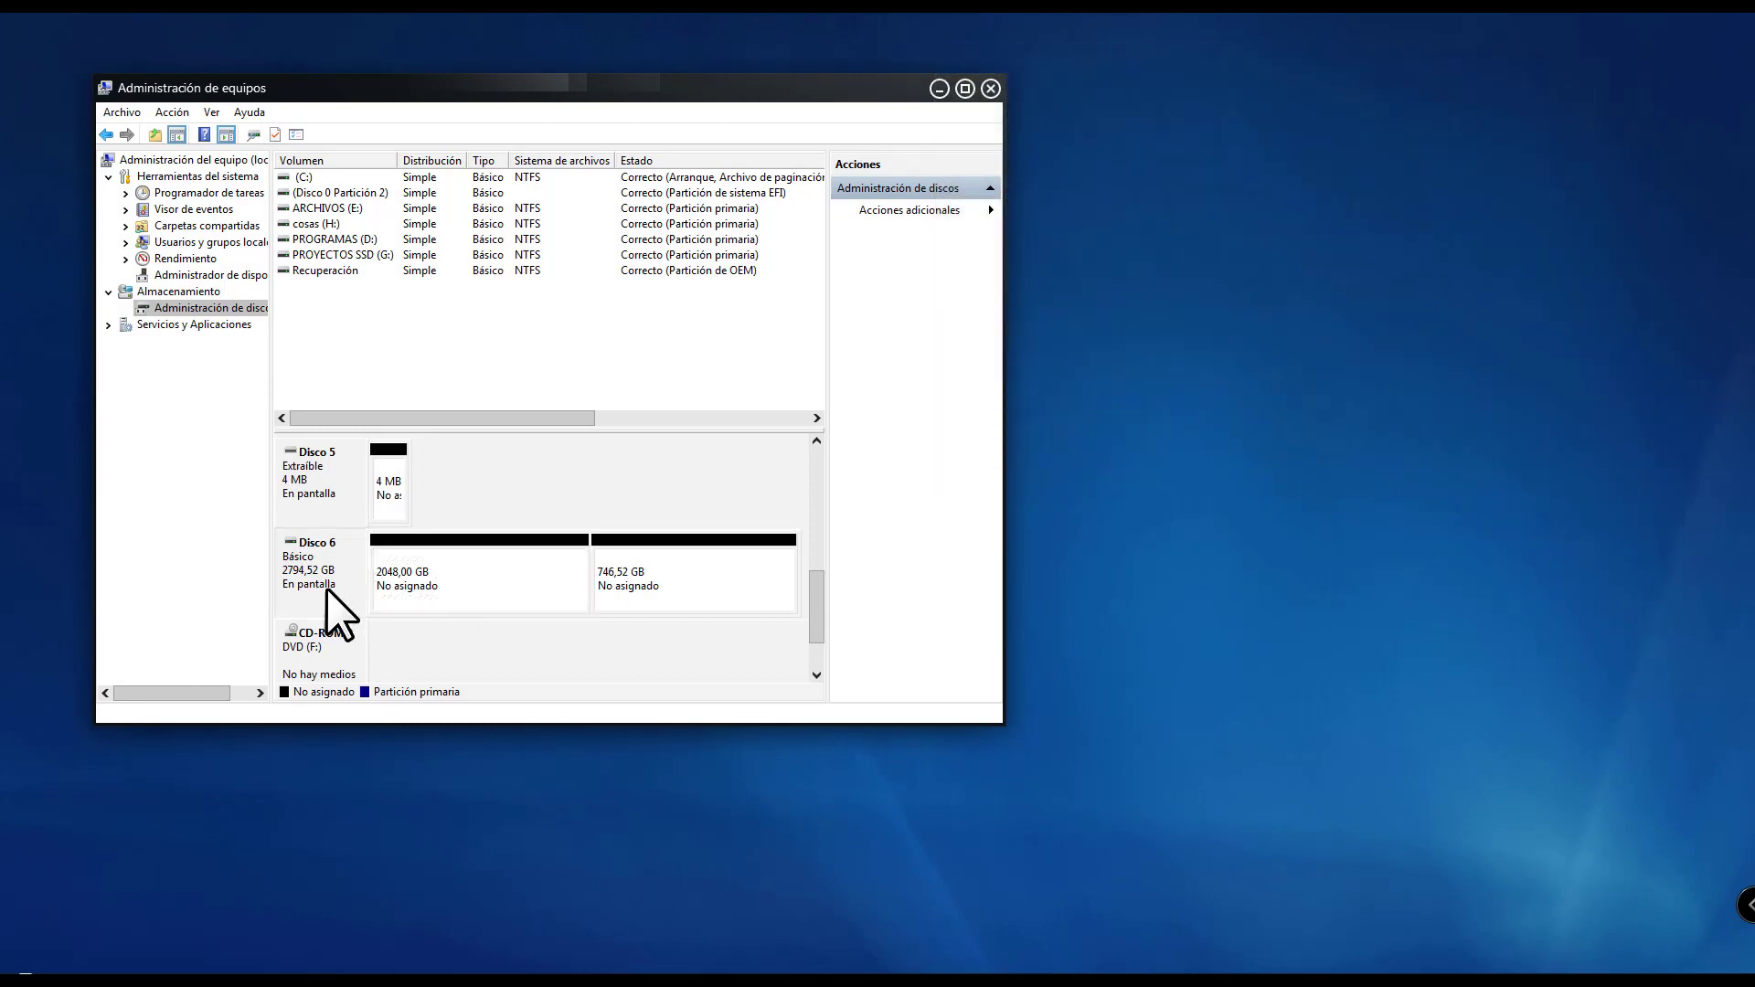
{"action": "left_click", "coordinate": [653, 605]}
{"action": "left_click", "coordinate": [414, 572]}
{"action": "right_click", "coordinate": [309, 569]}
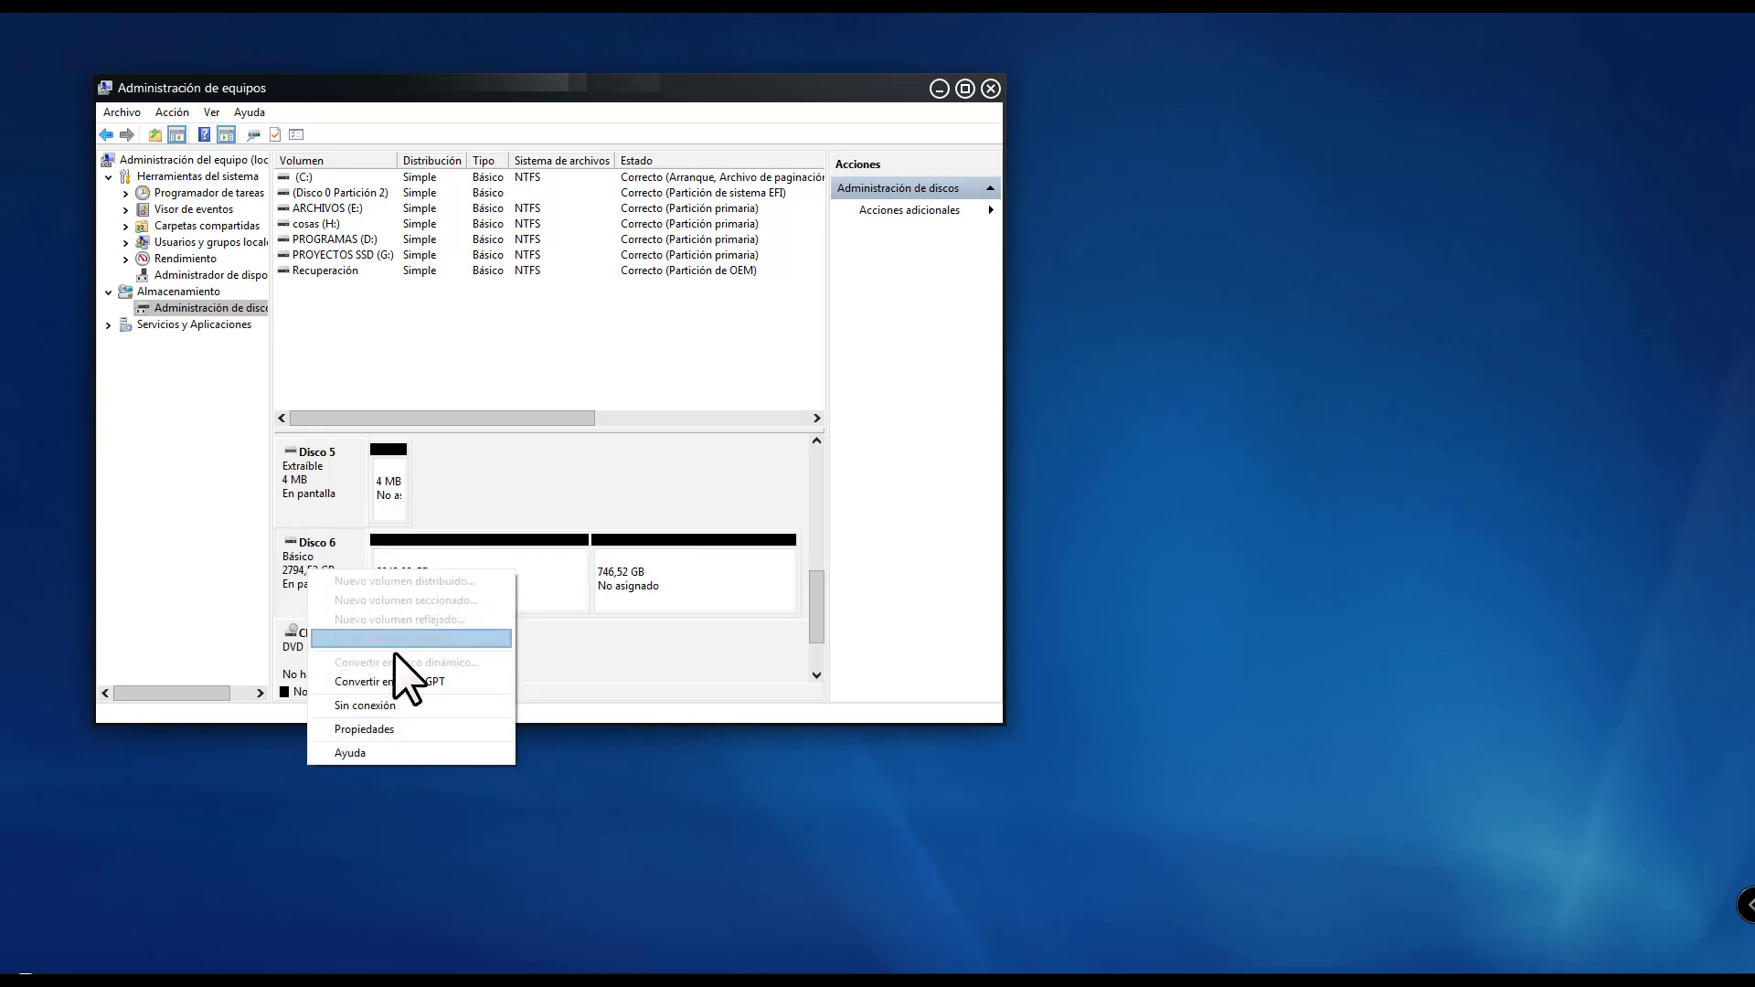
{"action": "left_click", "coordinate": [673, 654]}
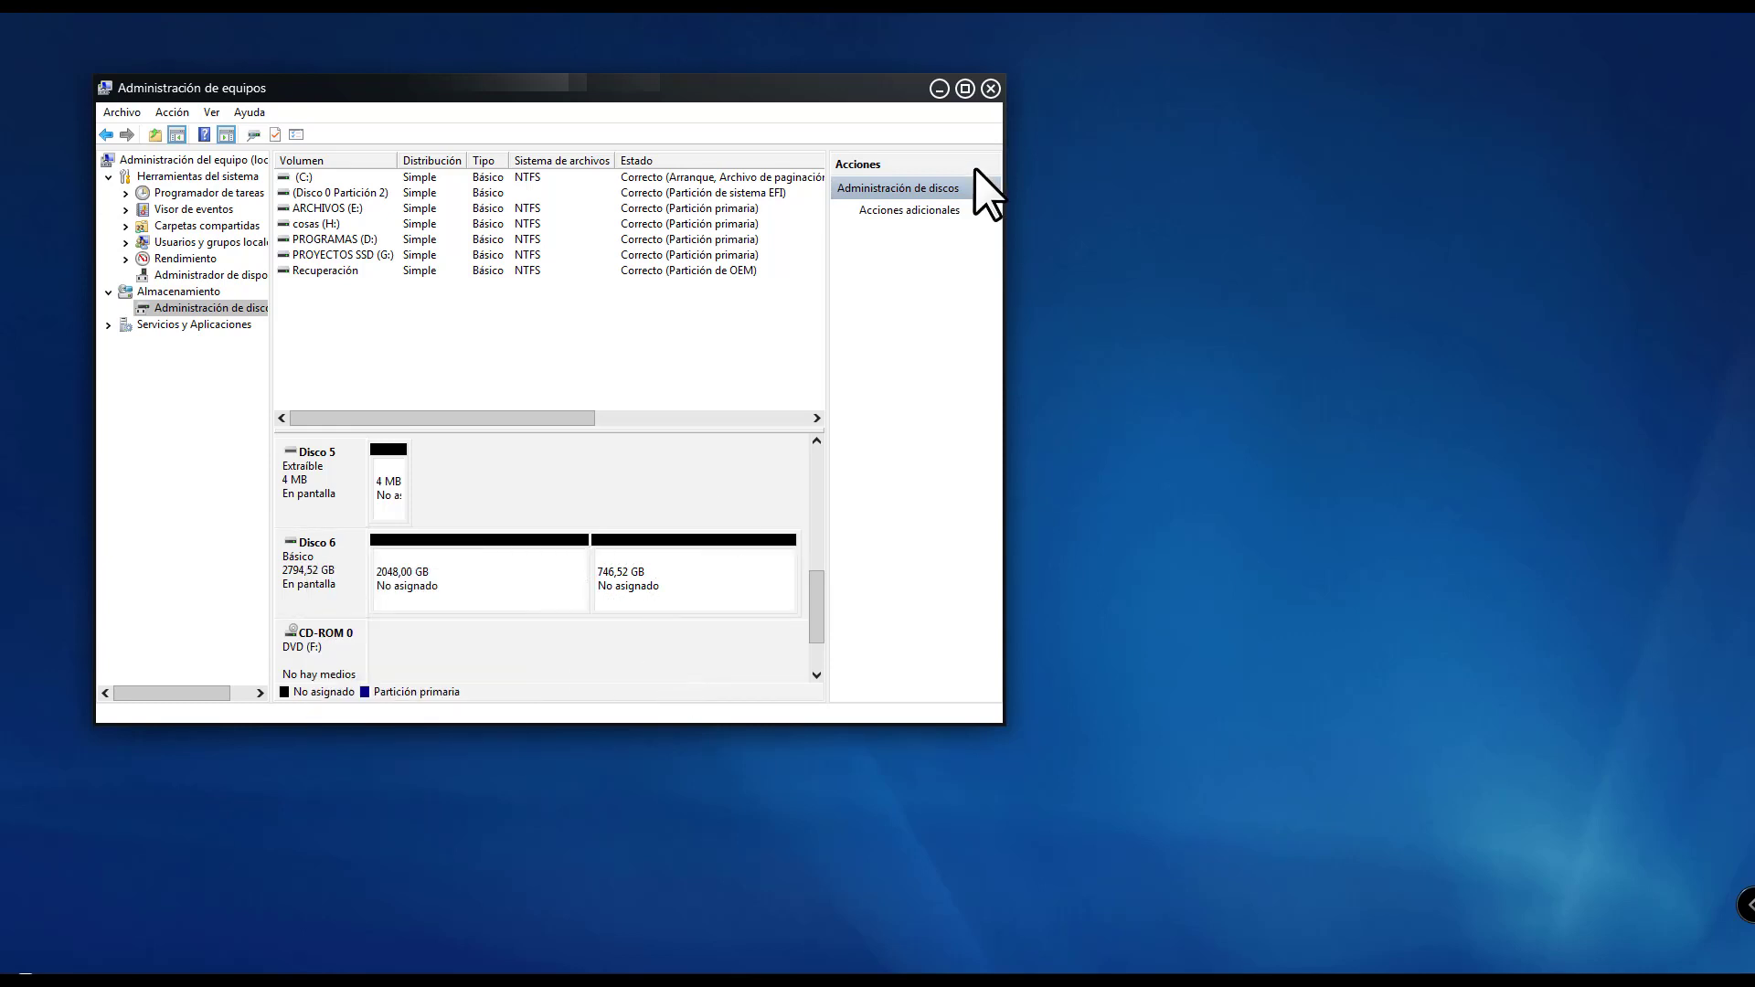
Close Computer Management and start MiniTool Partition Wizard, continuing to its main disk management view
{"action": "left_click", "coordinate": [984, 90]}
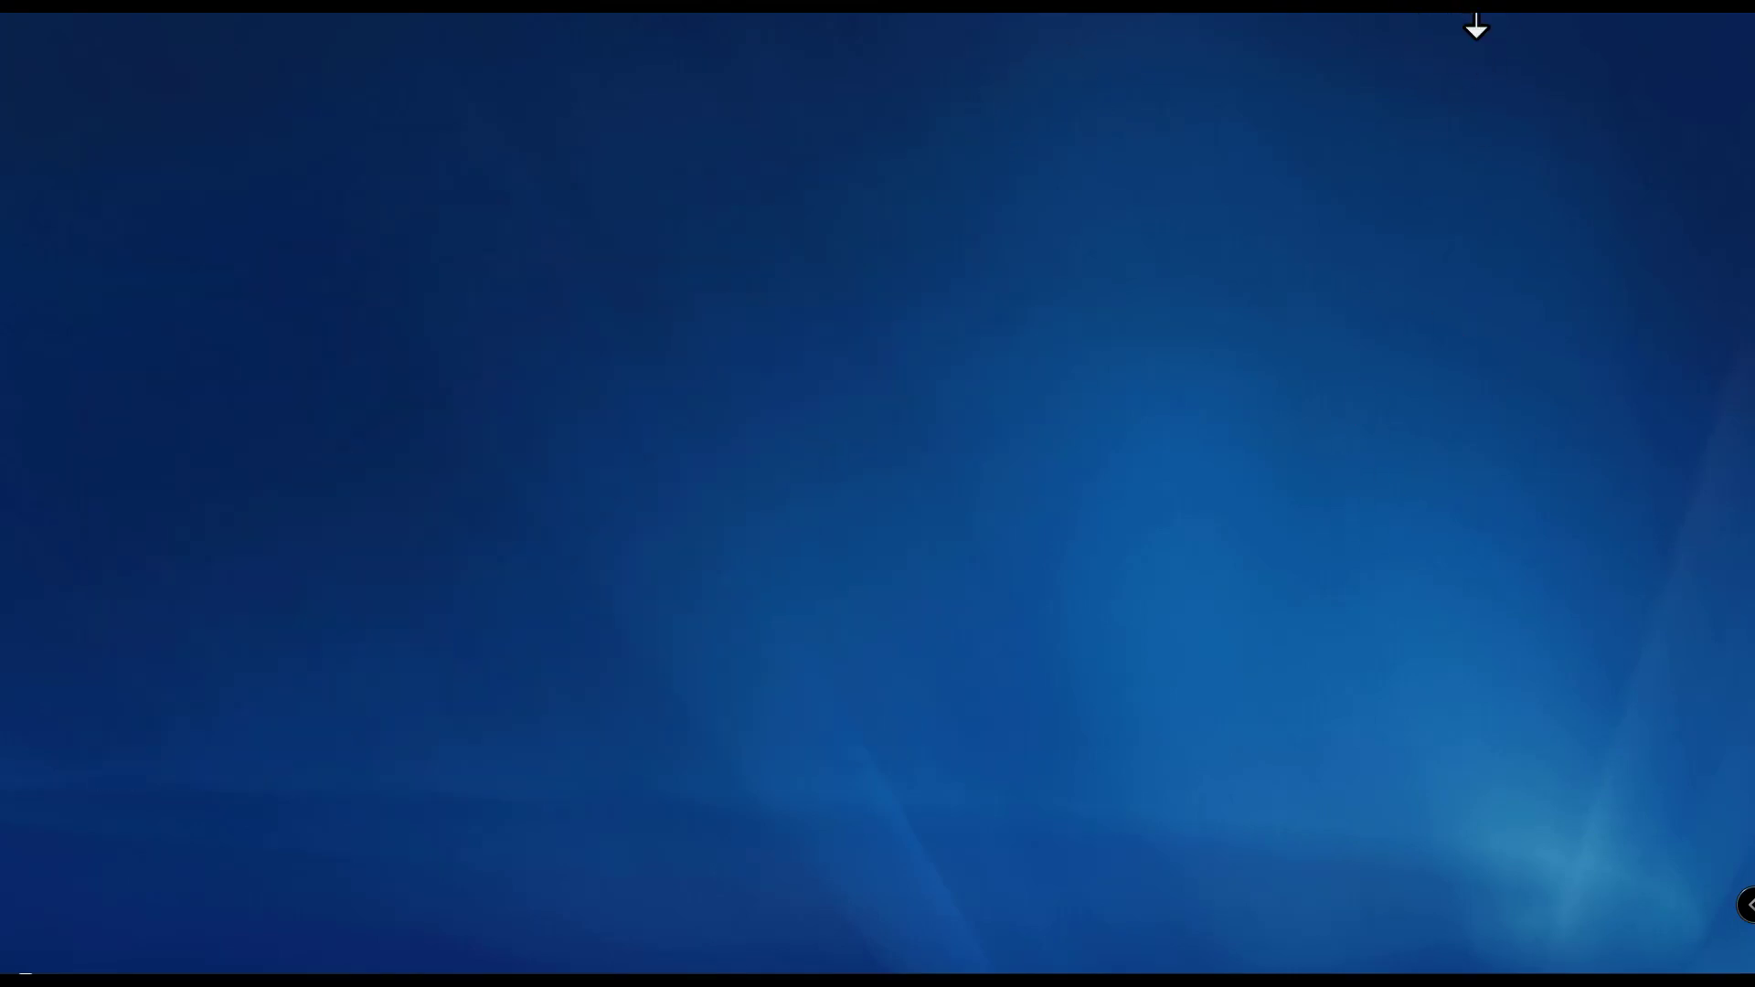
{"action": "double_click", "coordinate": [1476, 27]}
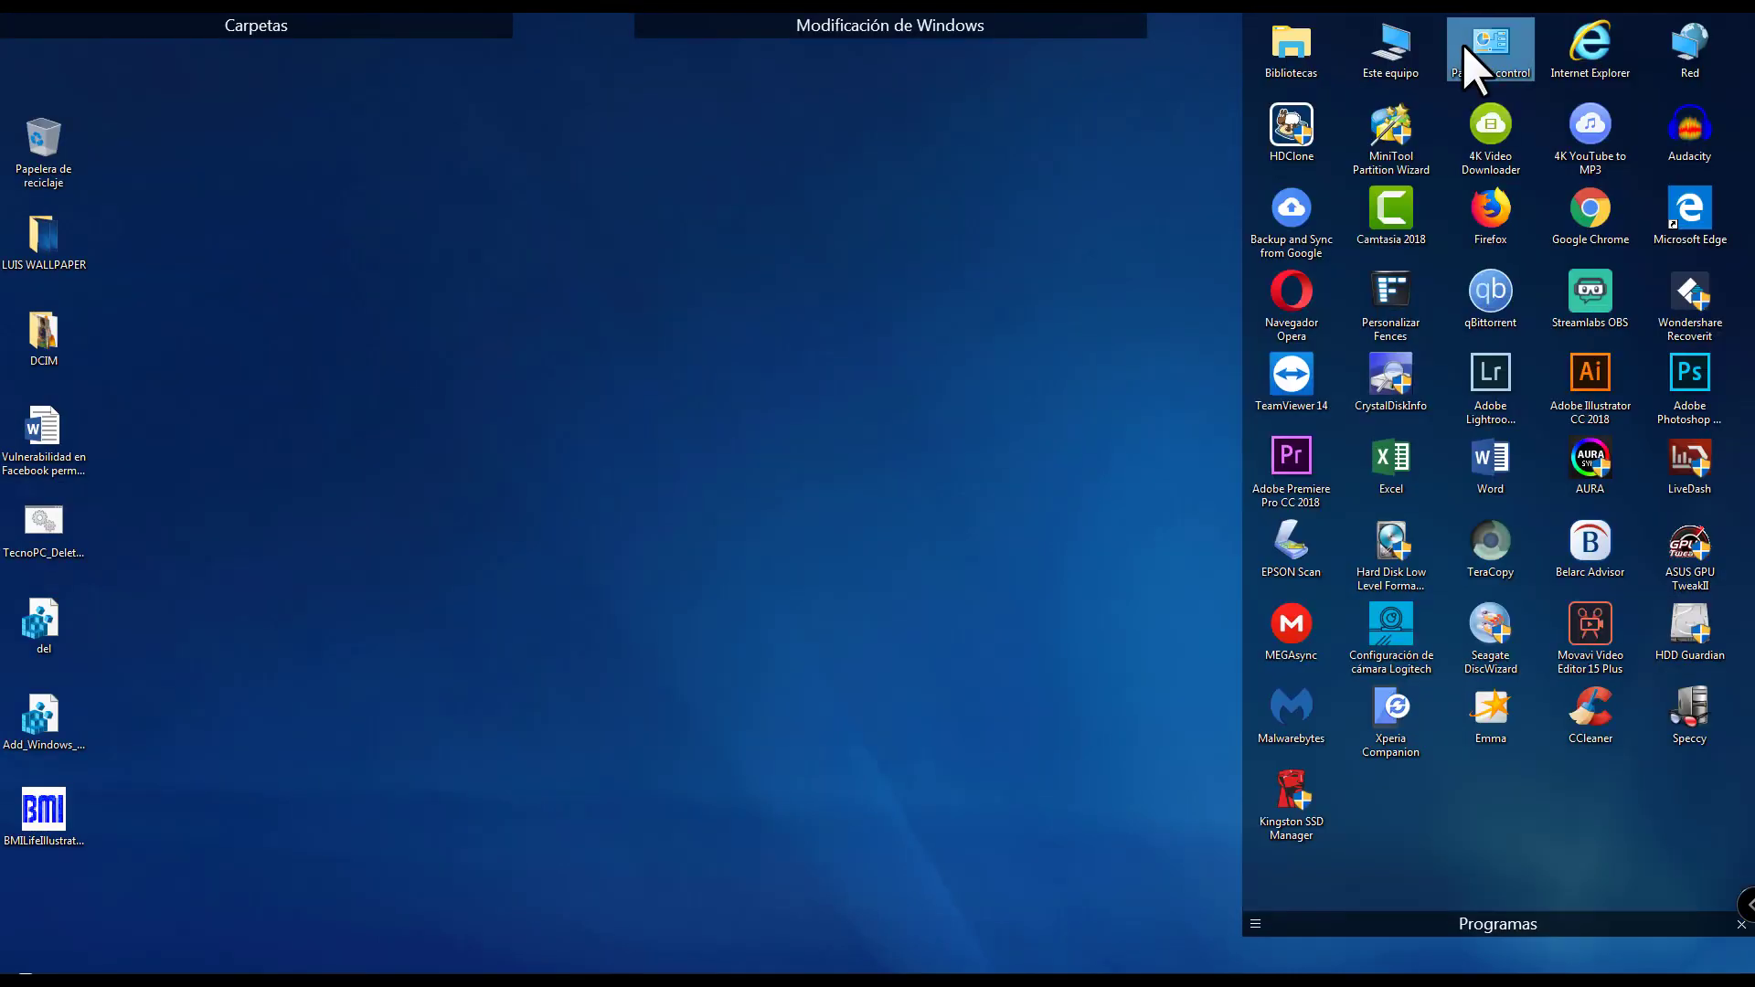
{"action": "double_click", "coordinate": [1393, 157]}
{"action": "double_click", "coordinate": [1228, 234]}
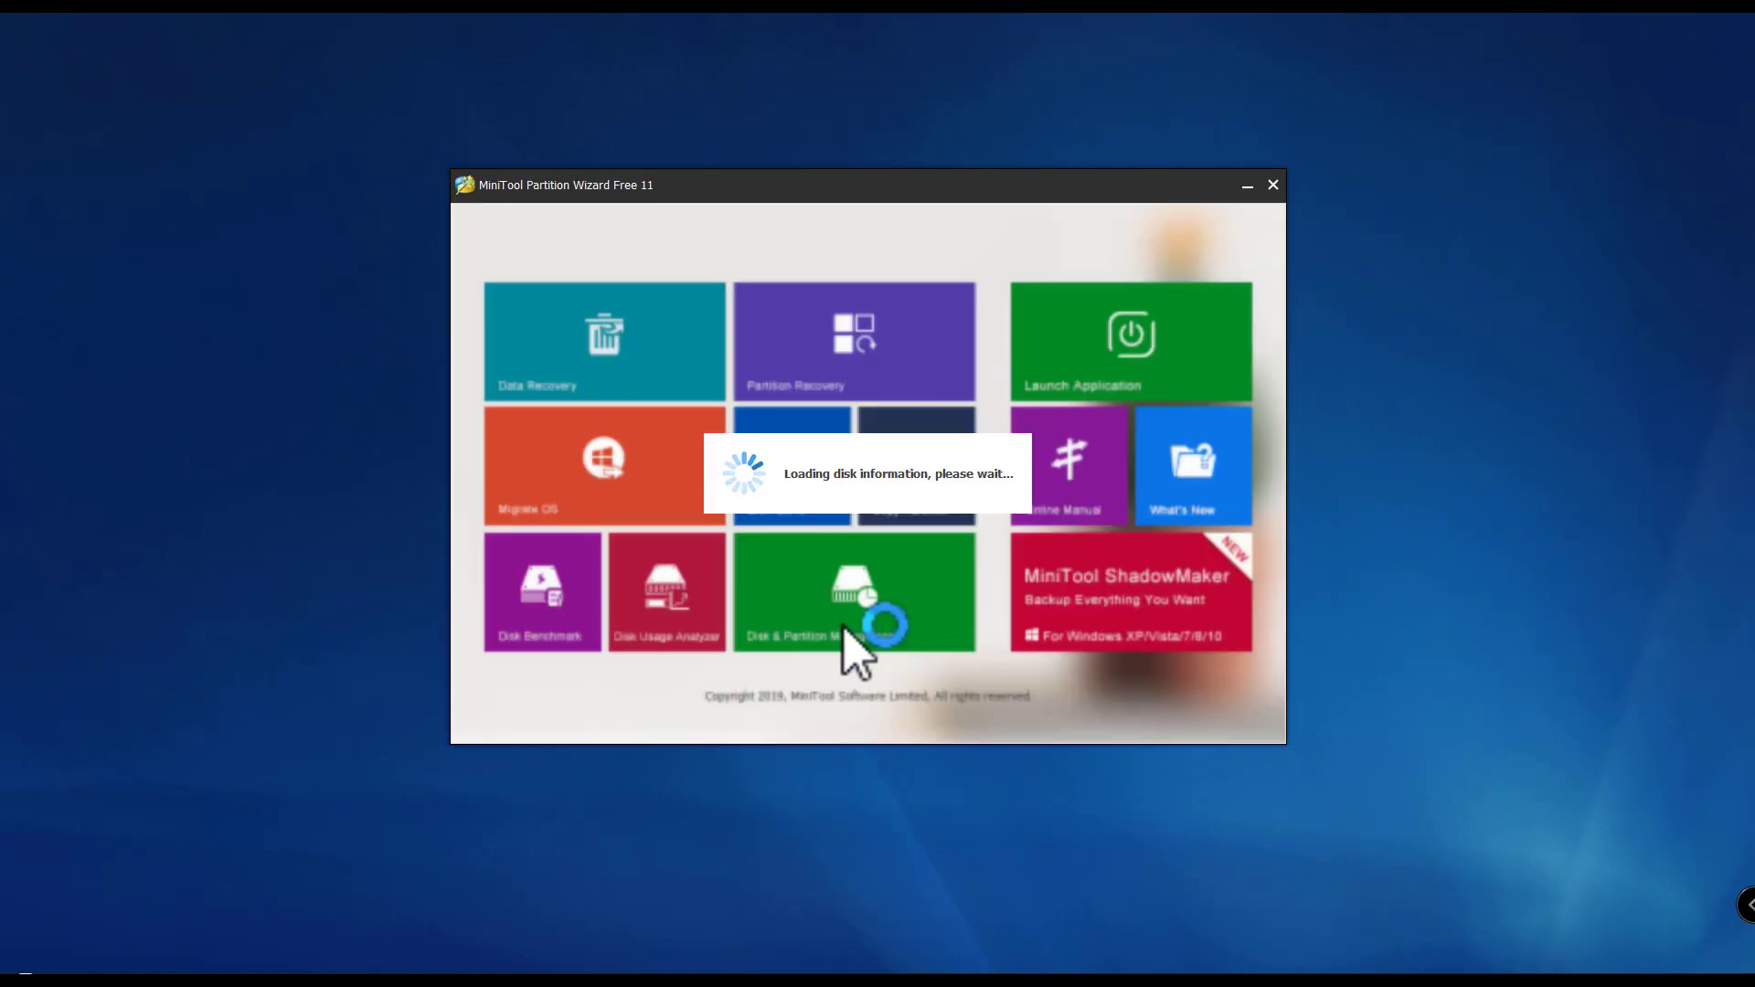
{"action": "left_click", "coordinate": [843, 631]}
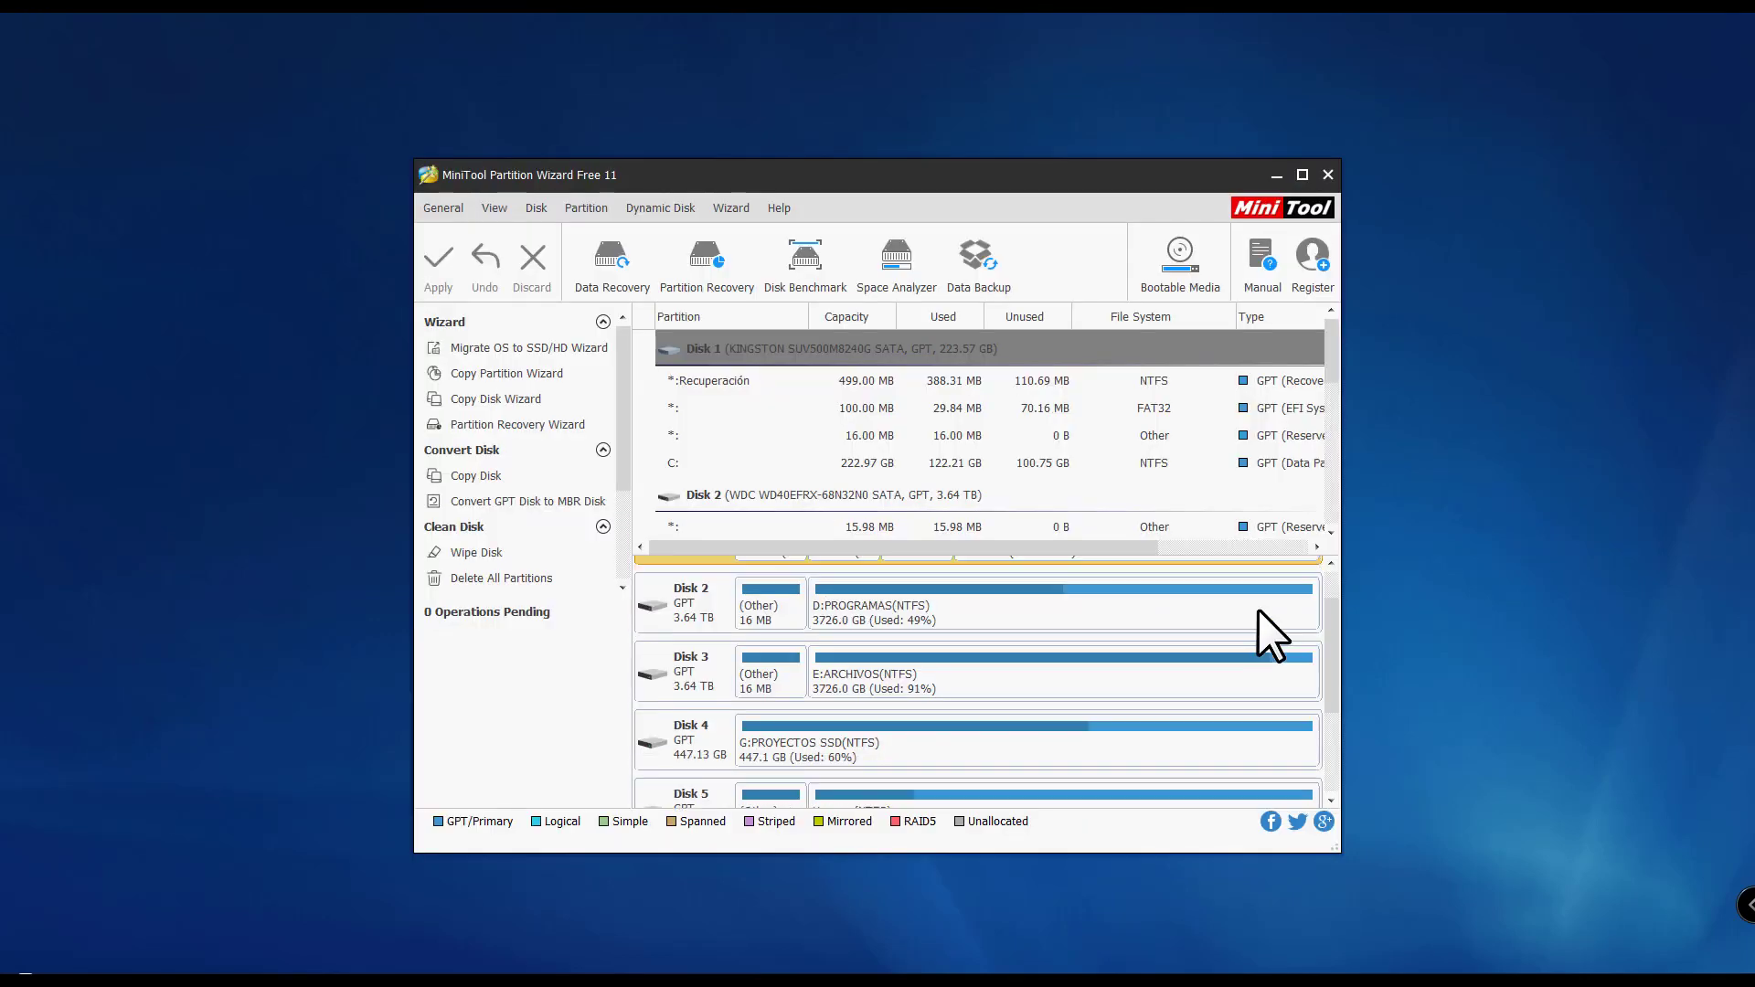
Locate the USB 3.0 Disk 7 in the partition list and disk map, and check its available operations
{"action": "scroll", "coordinate": [1258, 608], "scroll_direction": "down", "scroll_amount": 3}
{"action": "left_click", "coordinate": [914, 575]}
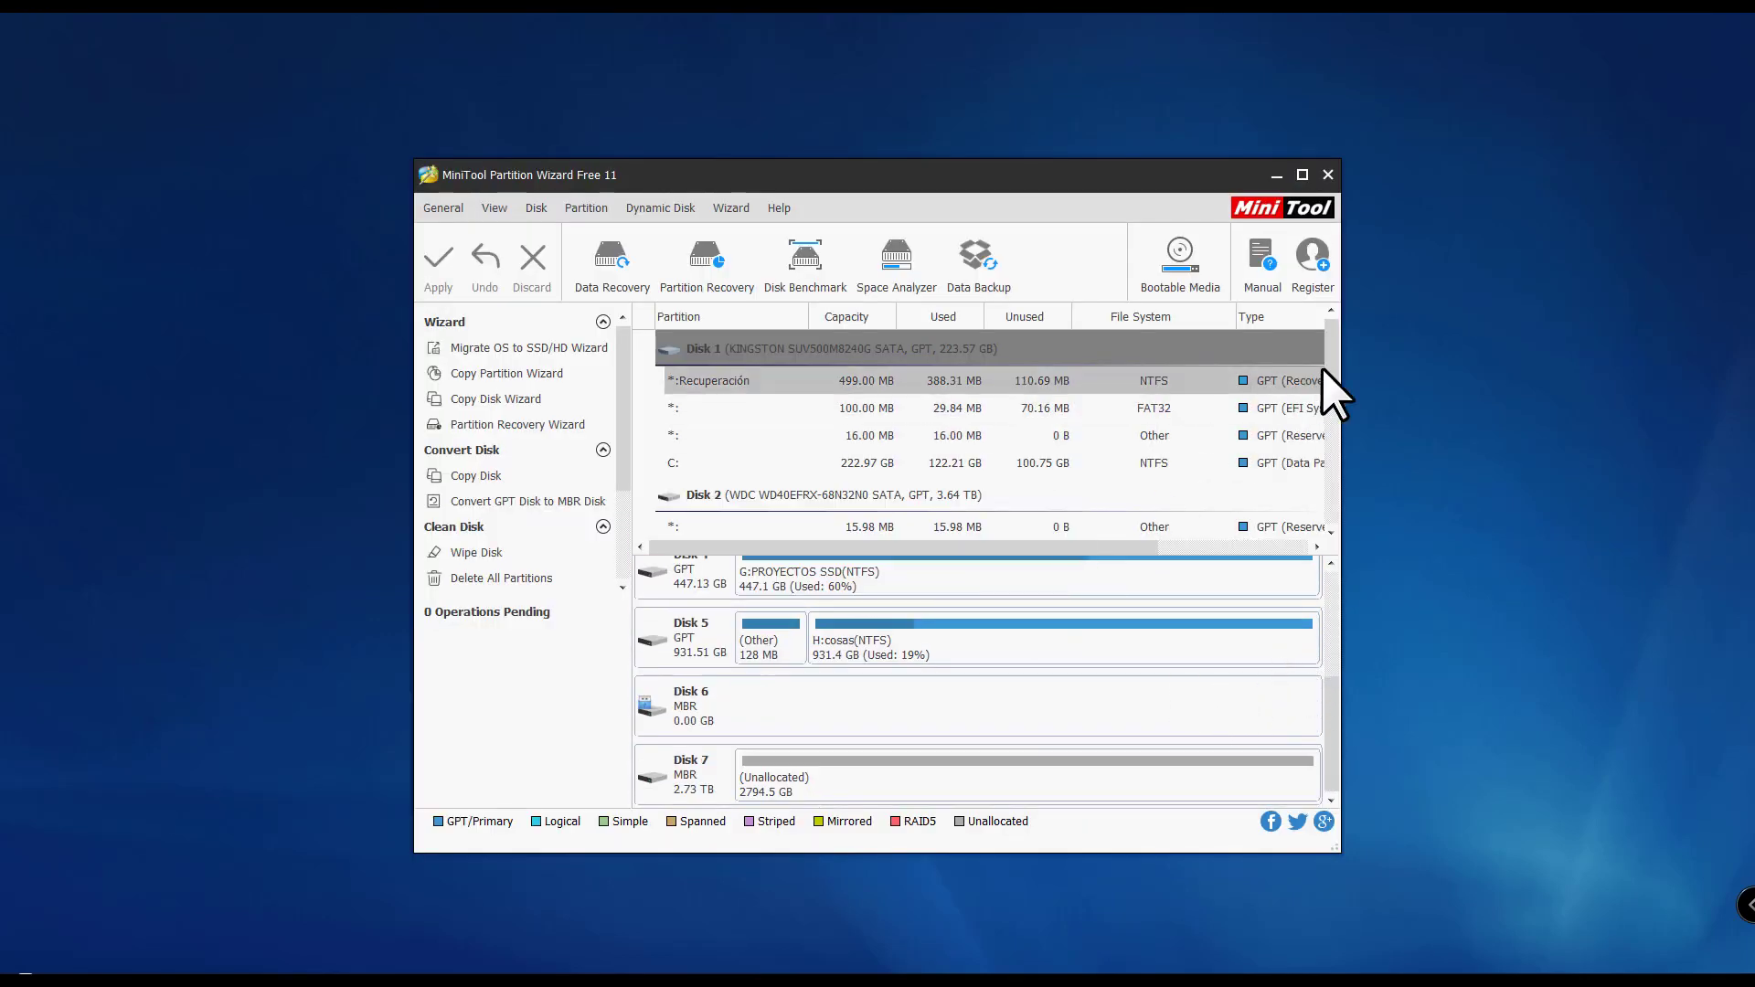
{"action": "left_click_drag", "start_coordinate": [1331, 391], "coordinate": [1337, 513]}
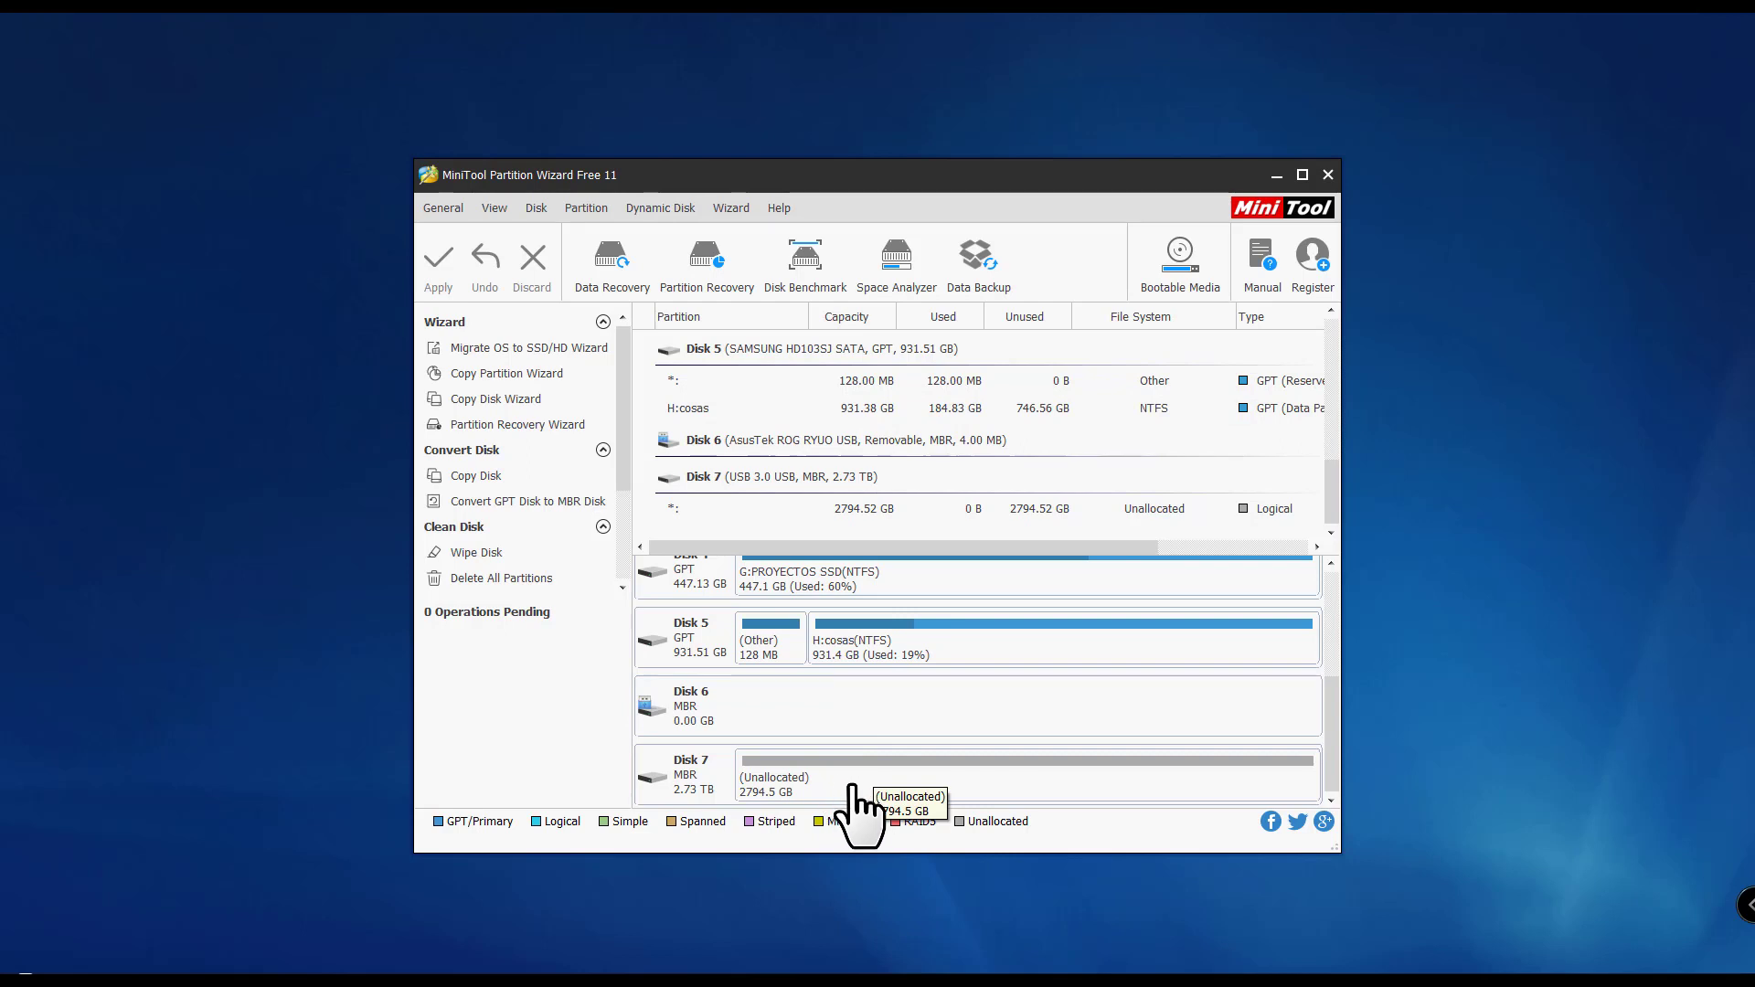
{"action": "left_click", "coordinate": [720, 777]}
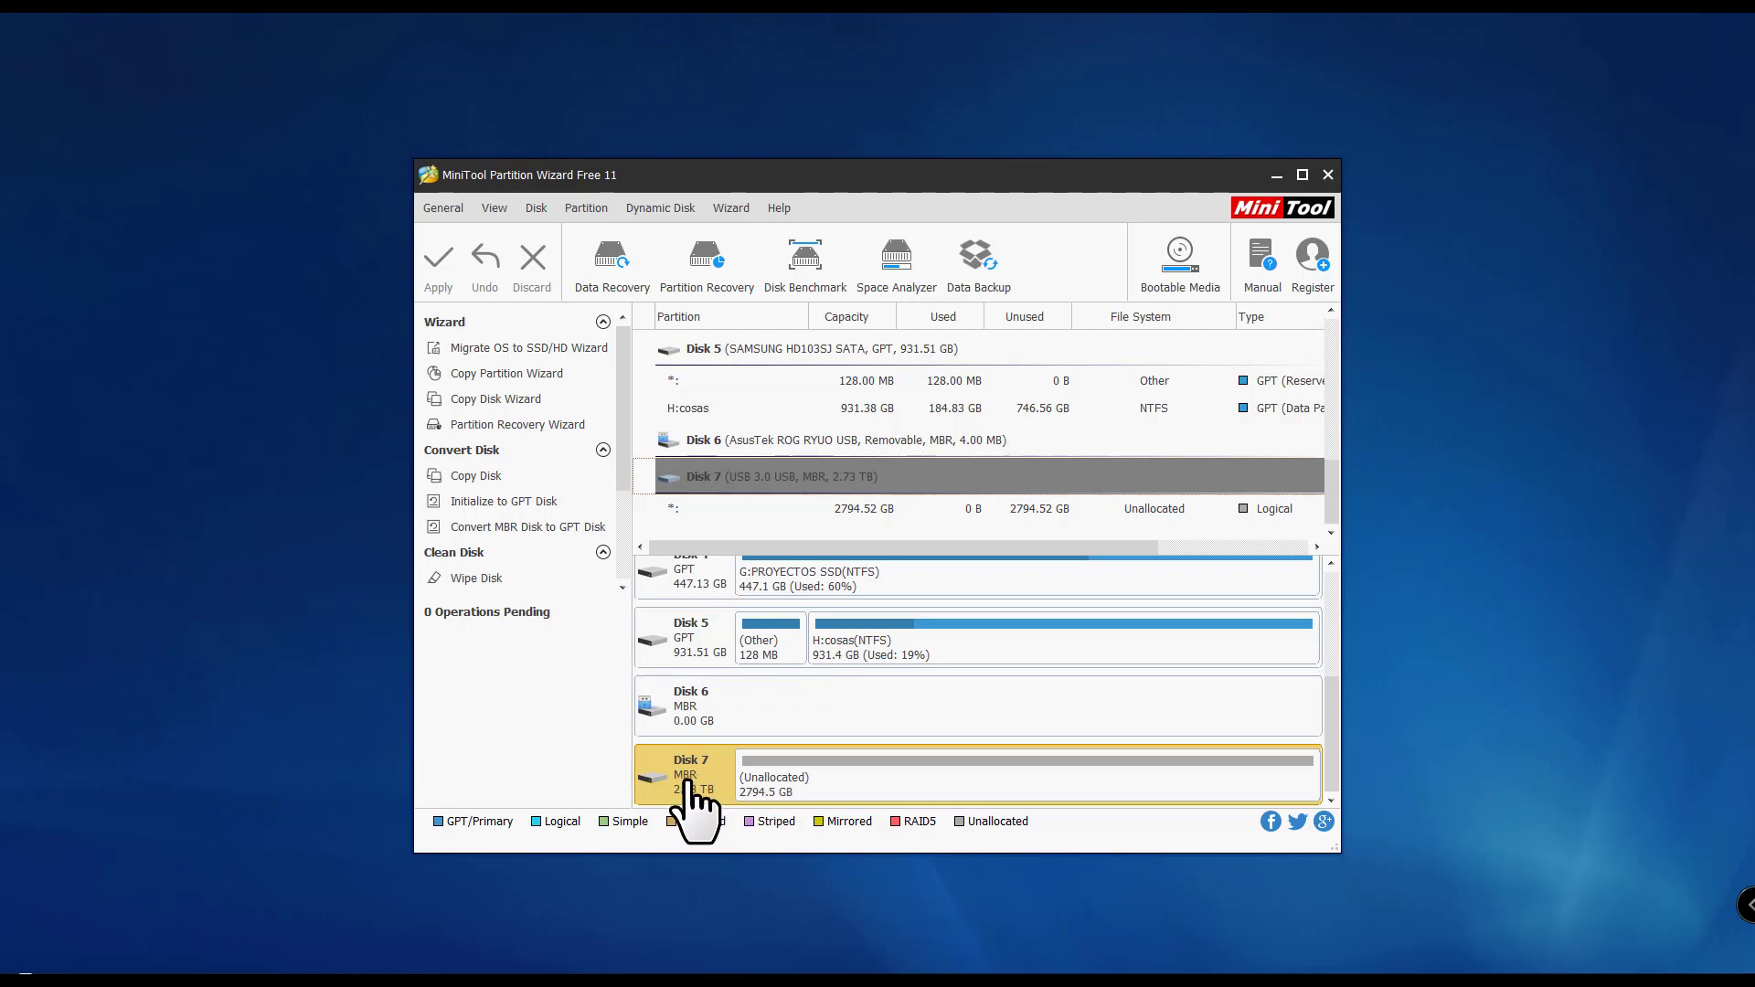
{"action": "right_click", "coordinate": [697, 780]}
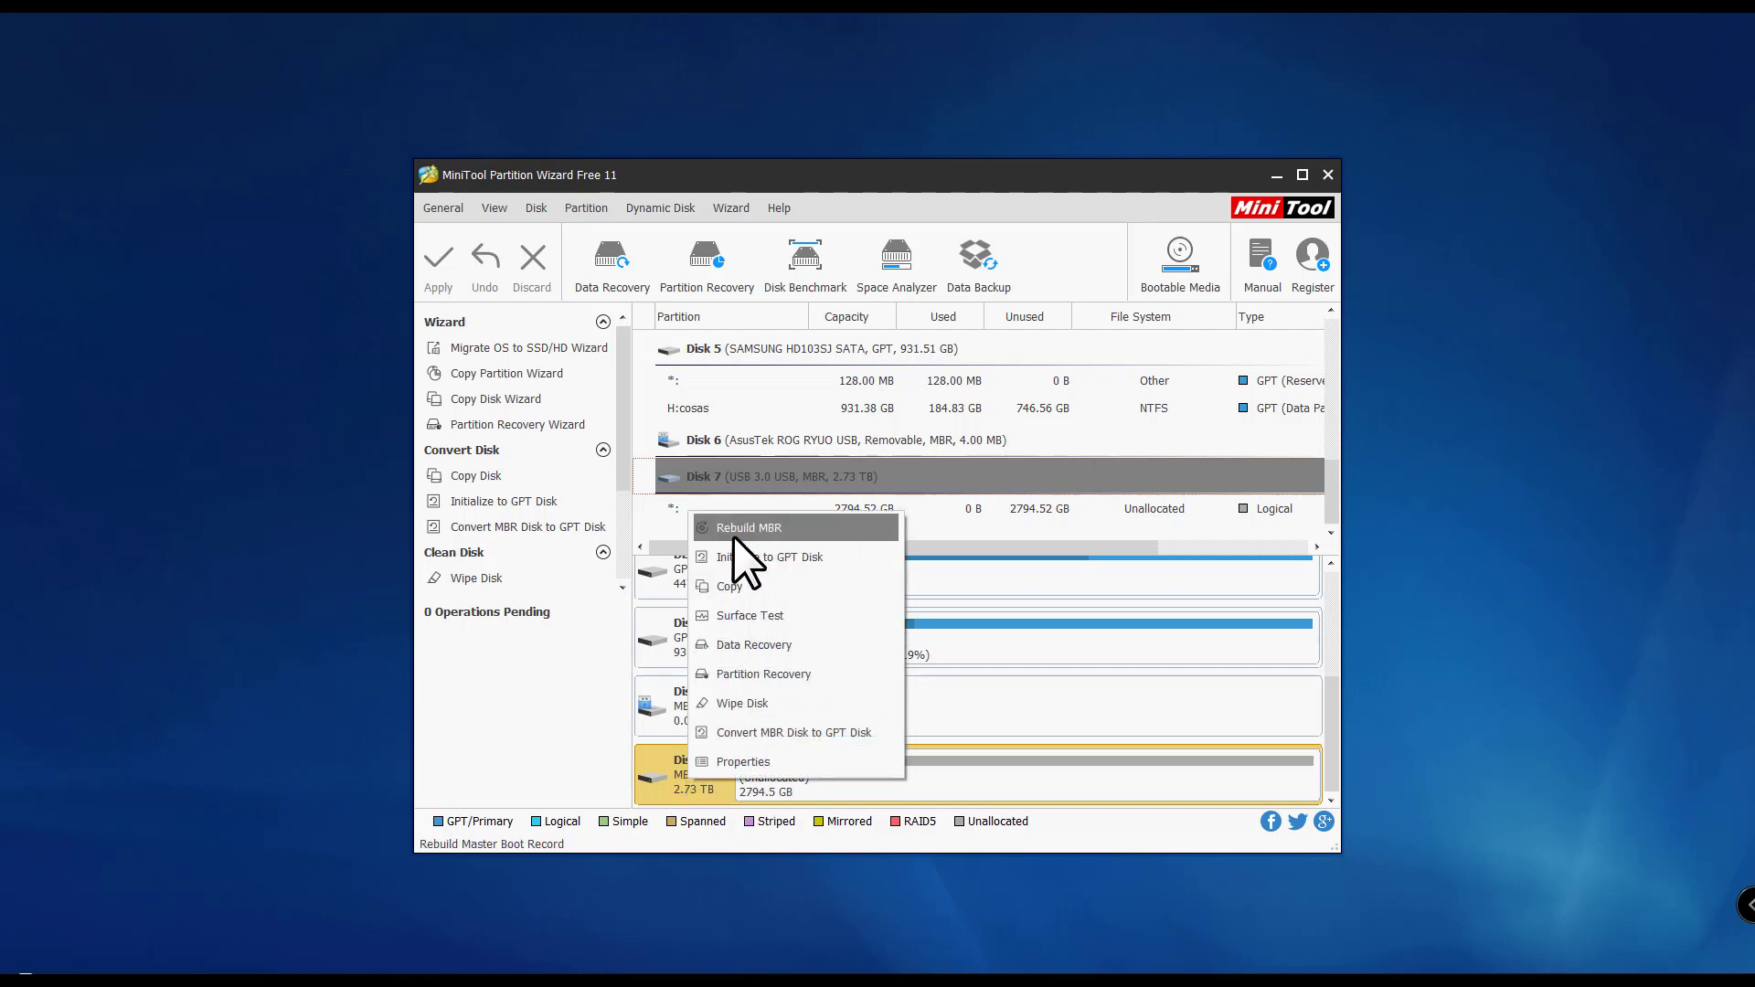
{"action": "left_click", "coordinate": [679, 790]}
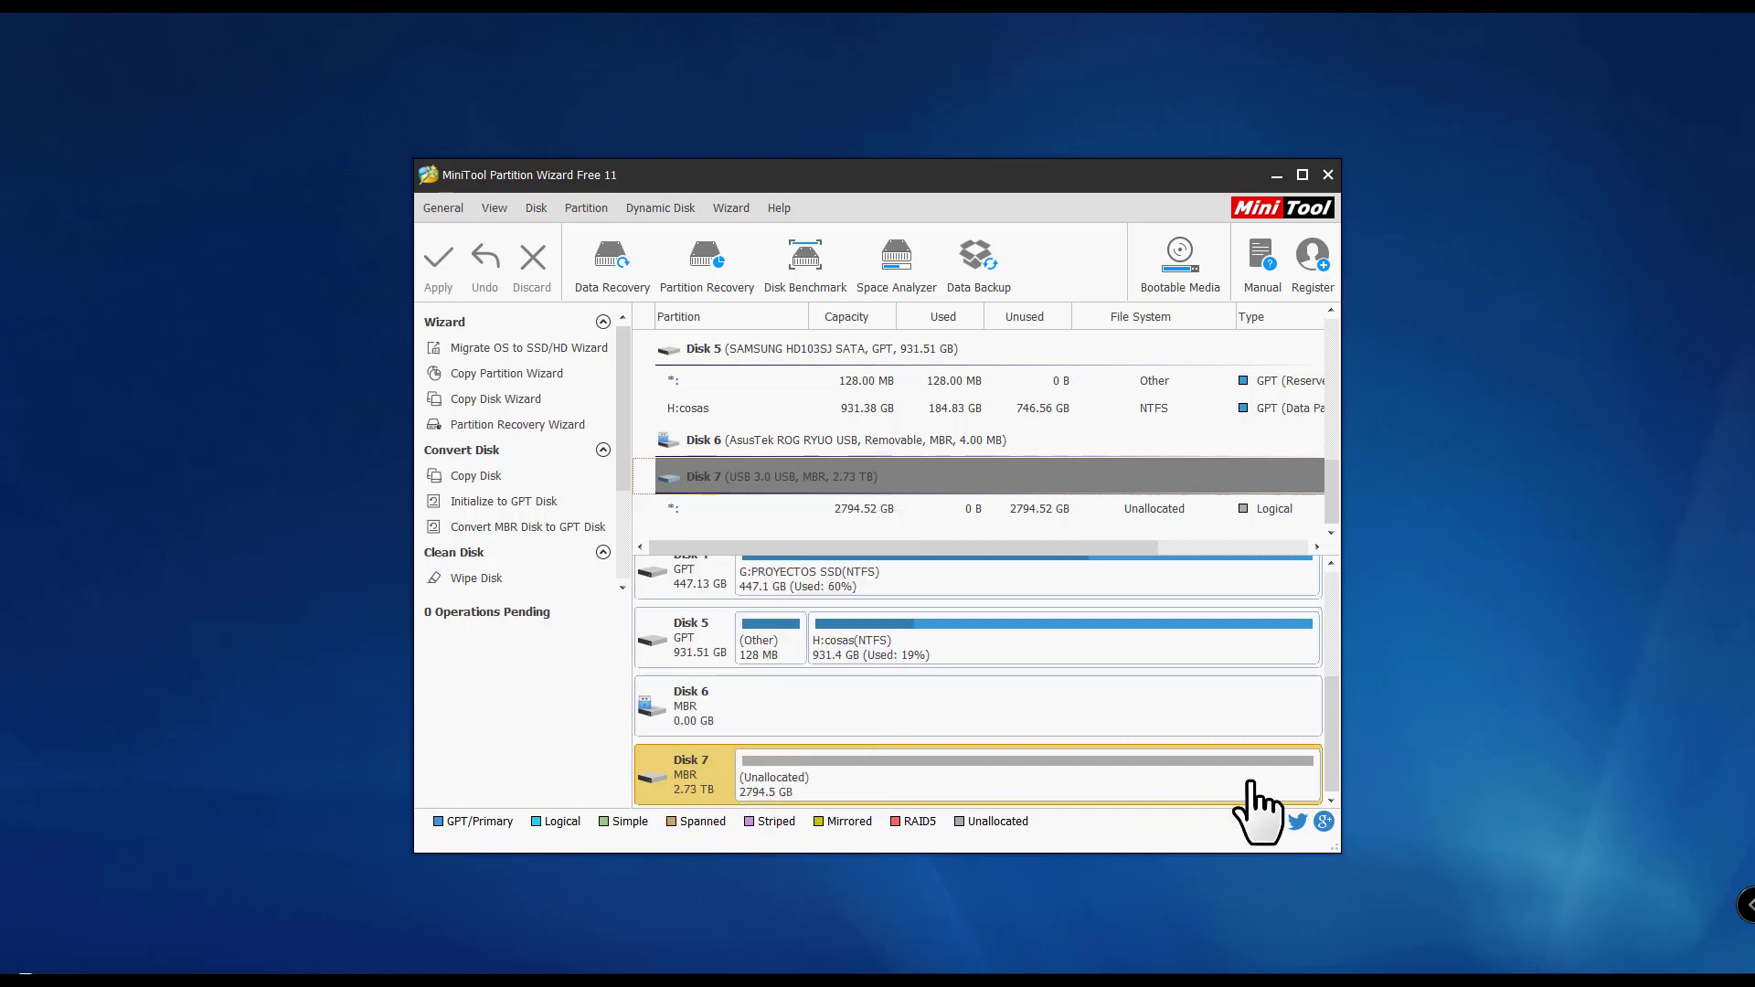
Queue a 2048 GB primary NTFS partition labelled 3TB Seagate with drive letter I: on the MBR Disk 7
{"action": "left_click", "coordinate": [782, 778]}
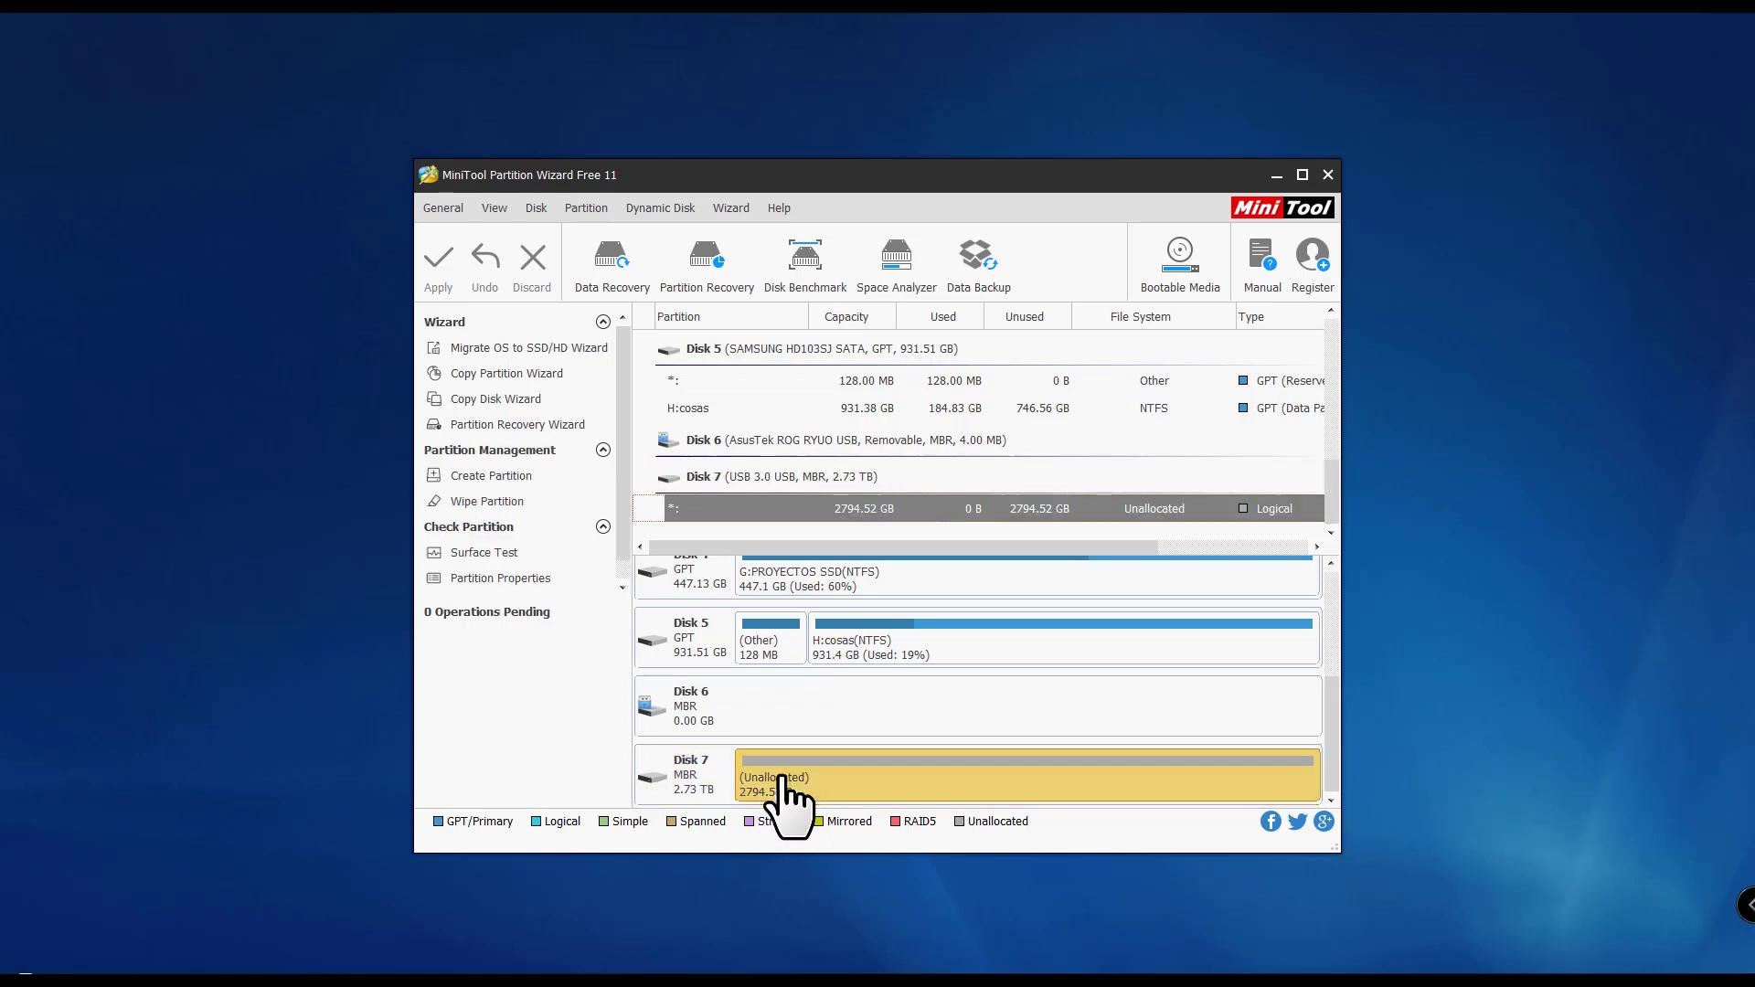
{"action": "right_click", "coordinate": [784, 778]}
{"action": "left_click", "coordinate": [823, 825]}
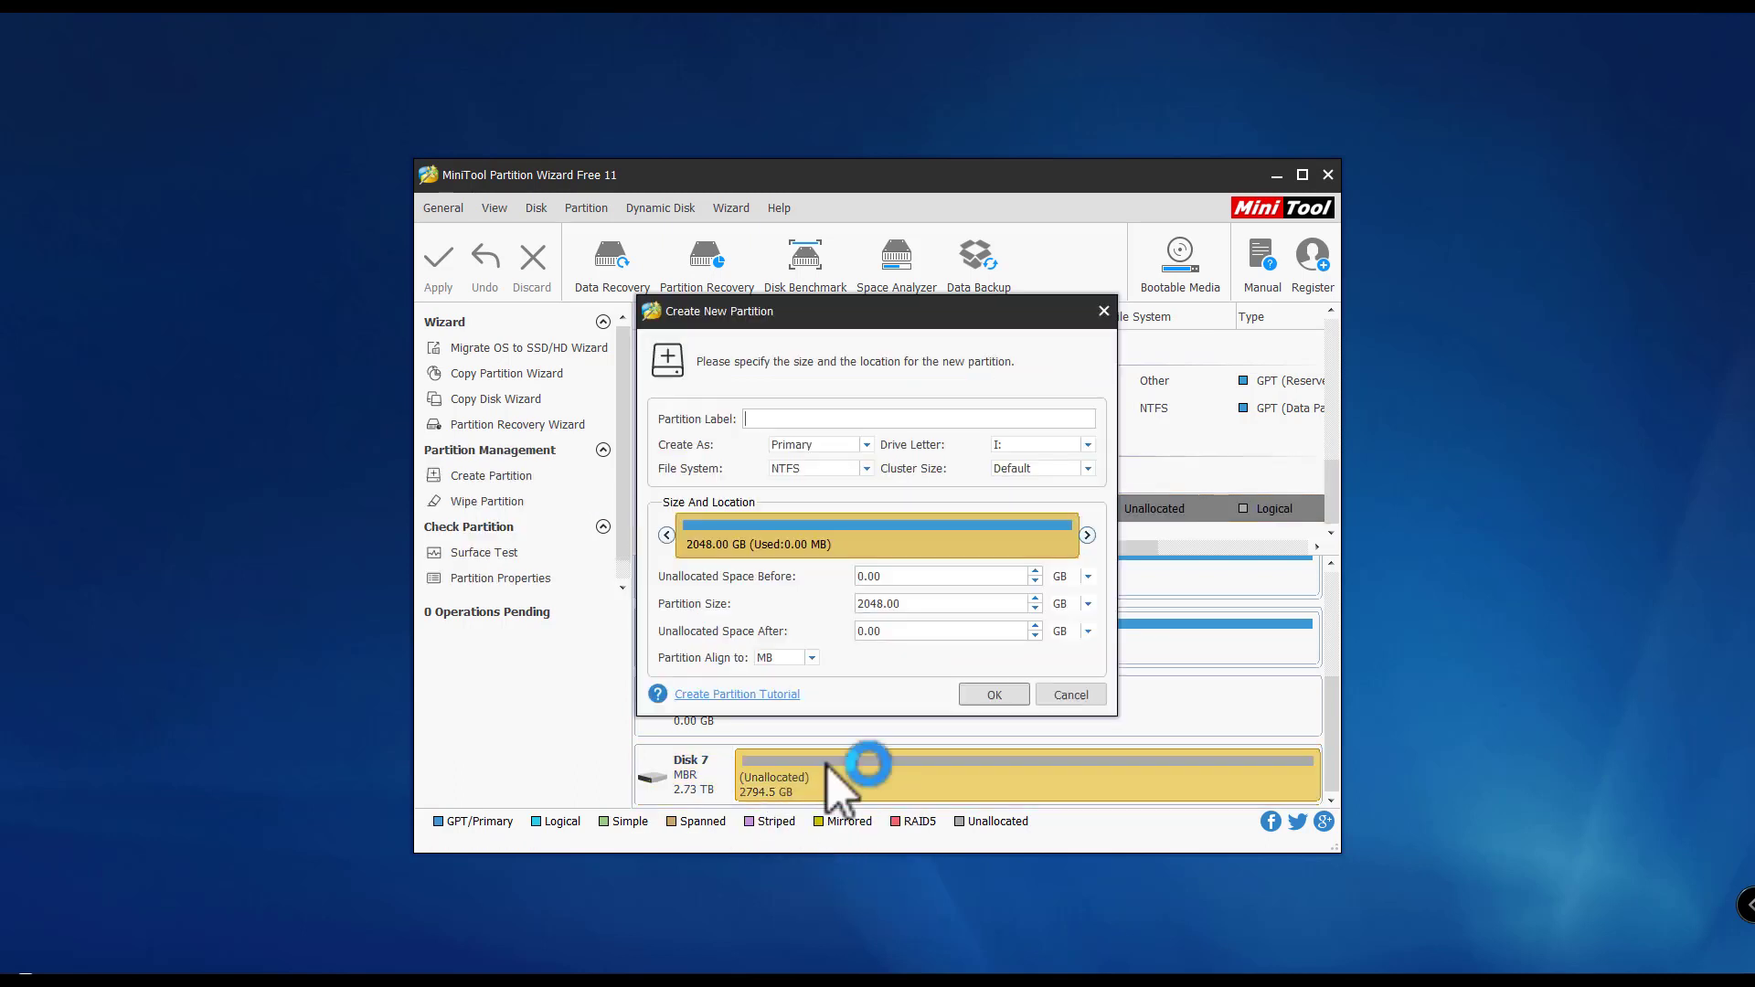
{"action": "double_click", "coordinate": [847, 420]}
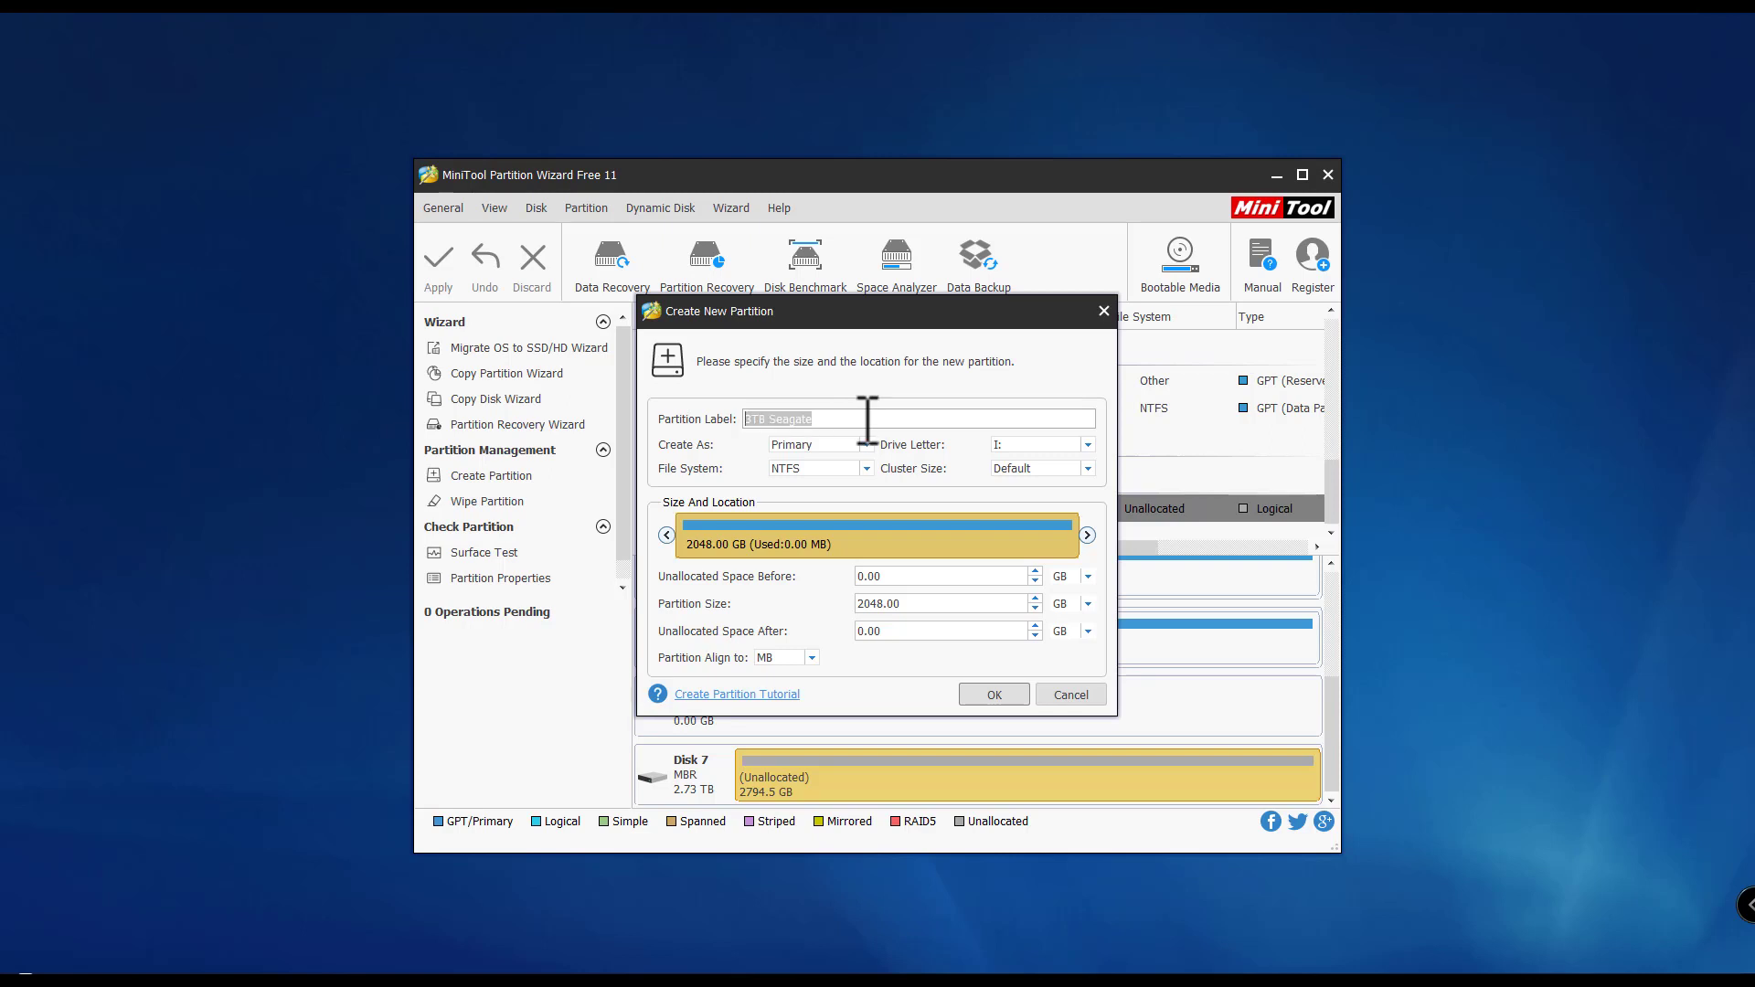
{"action": "left_click", "coordinate": [998, 697]}
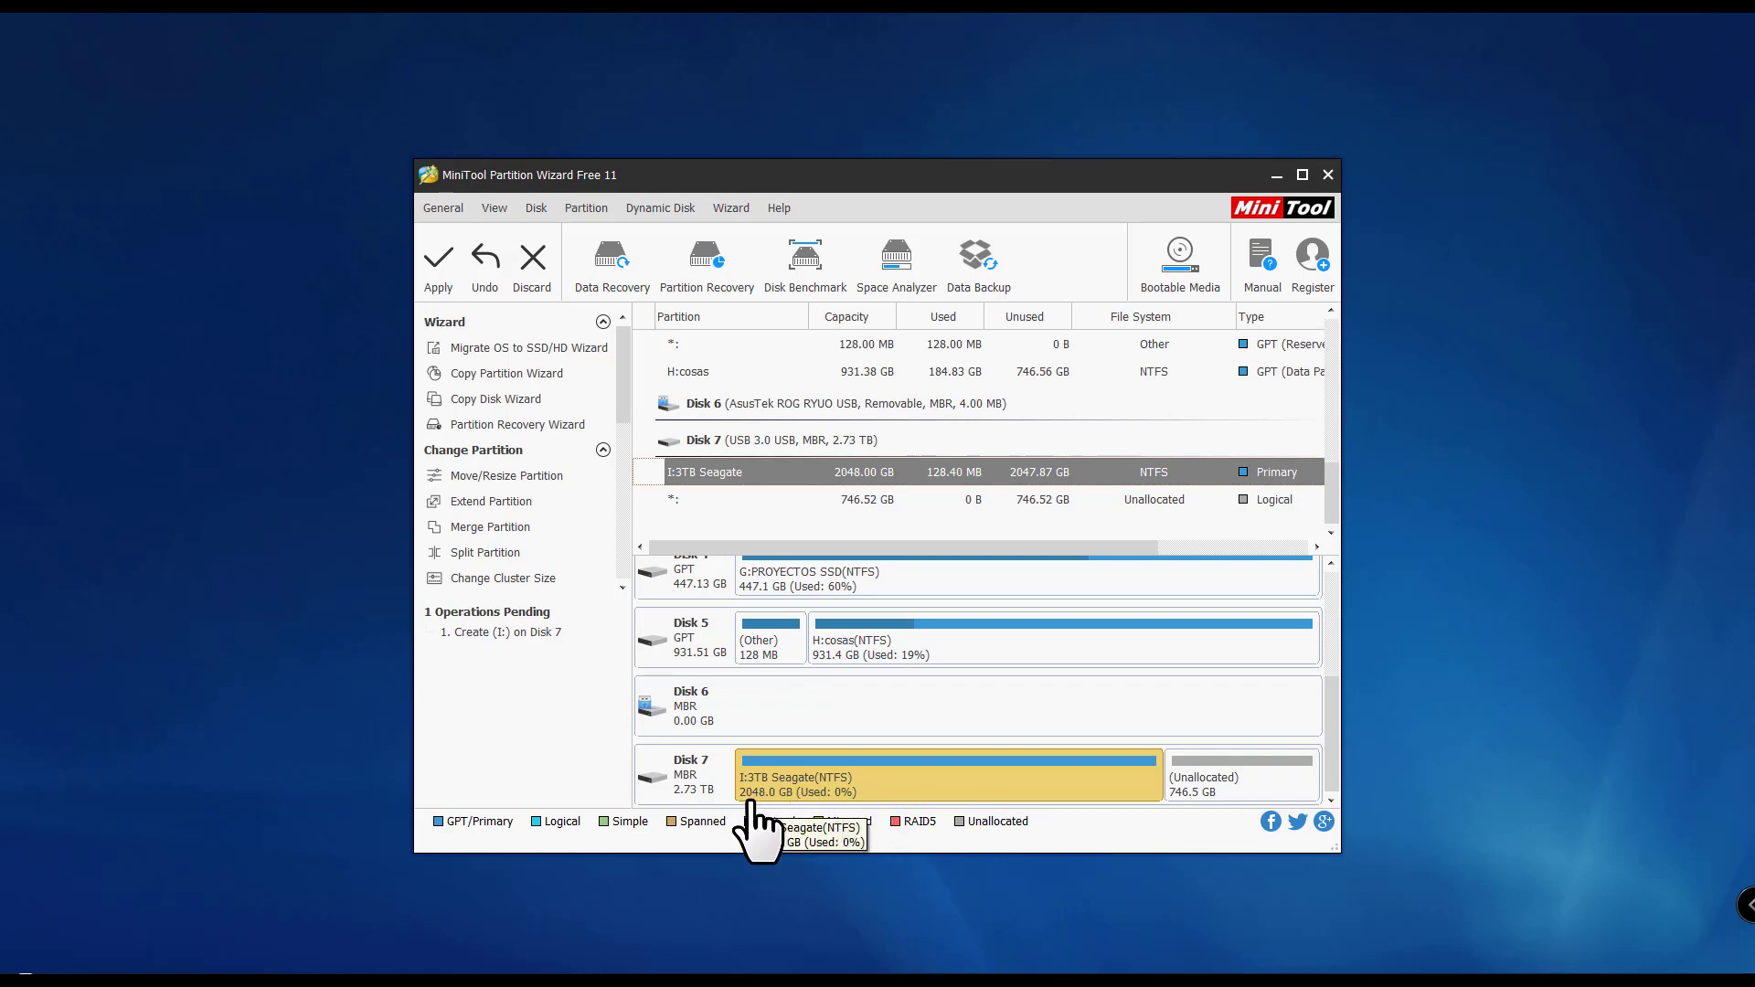
Try to create a second partition in the remaining unallocated space of the MBR Disk 7
{"action": "left_click", "coordinate": [1243, 791]}
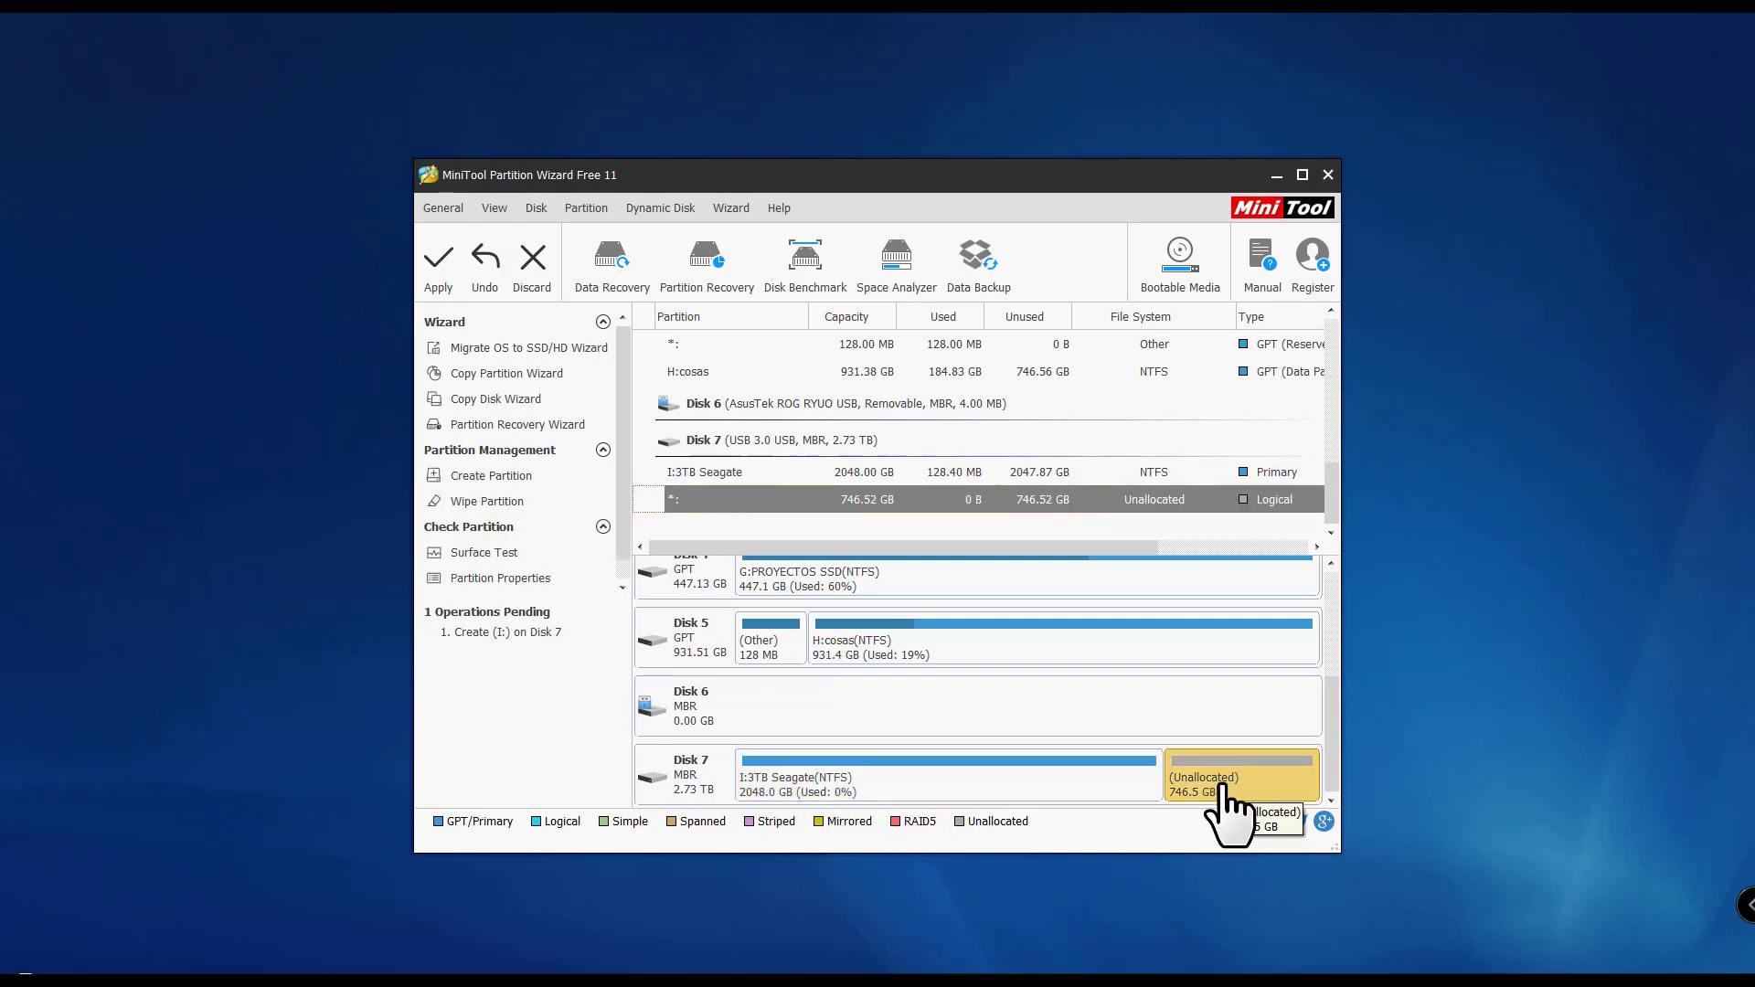
{"action": "right_click", "coordinate": [1223, 786]}
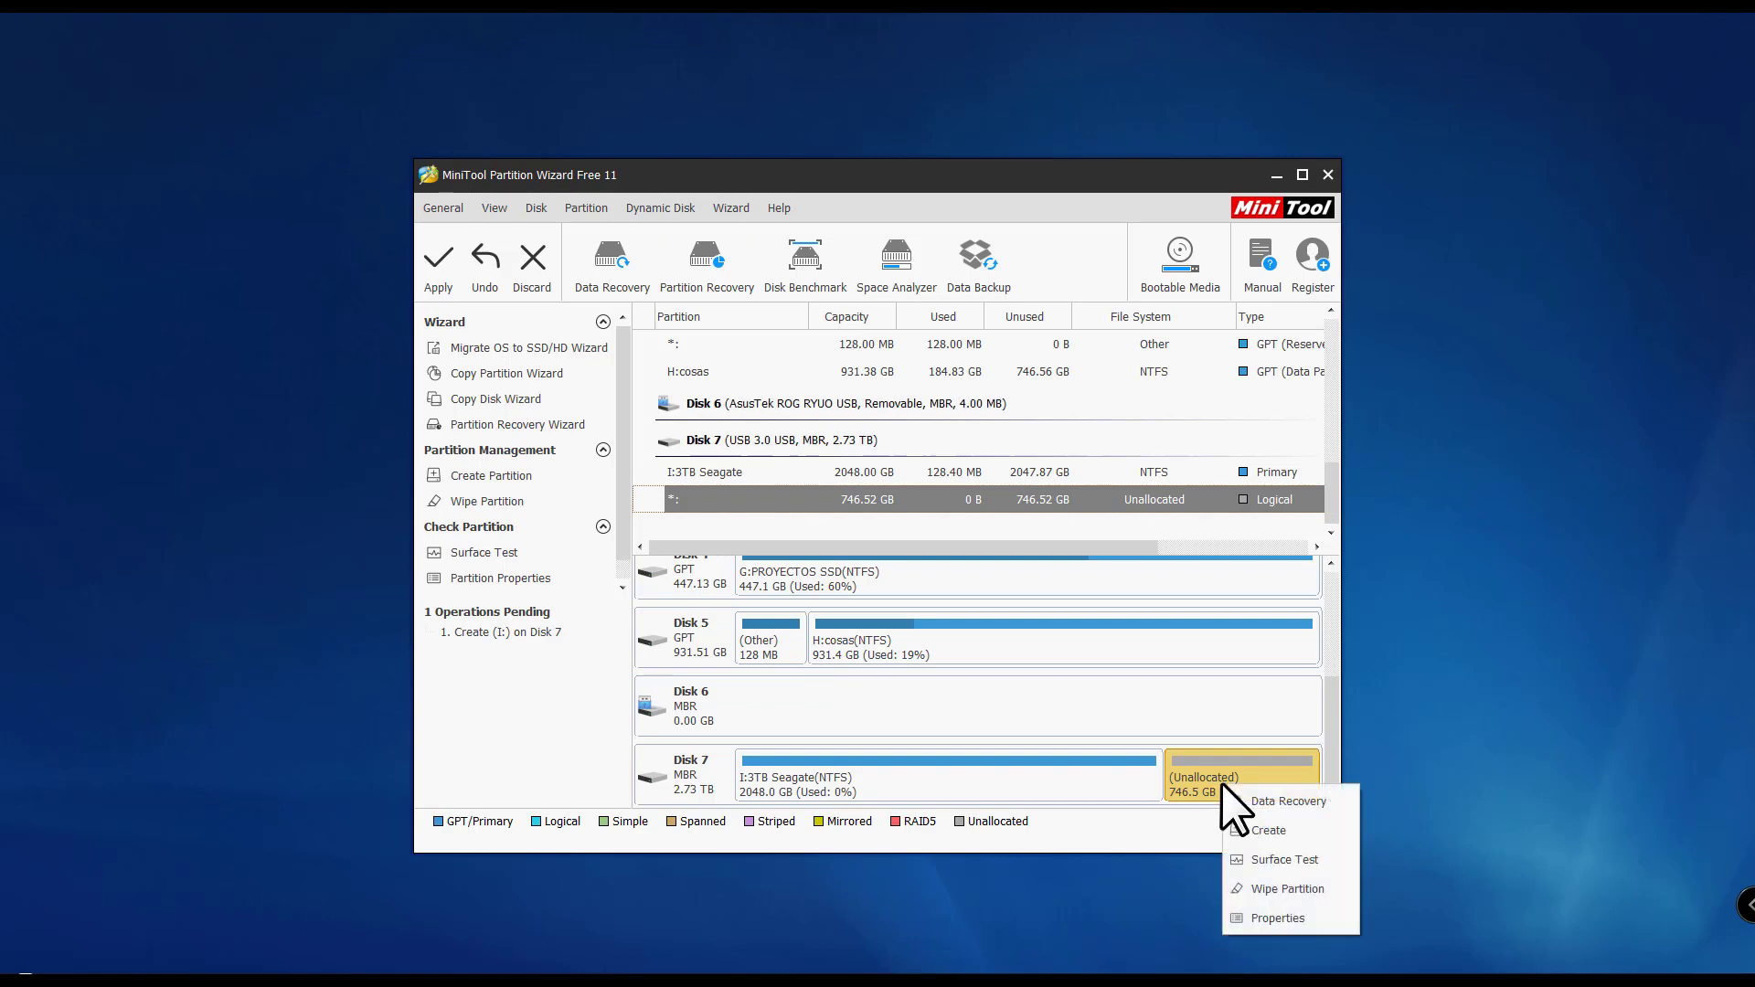
{"action": "left_click", "coordinate": [1260, 808]}
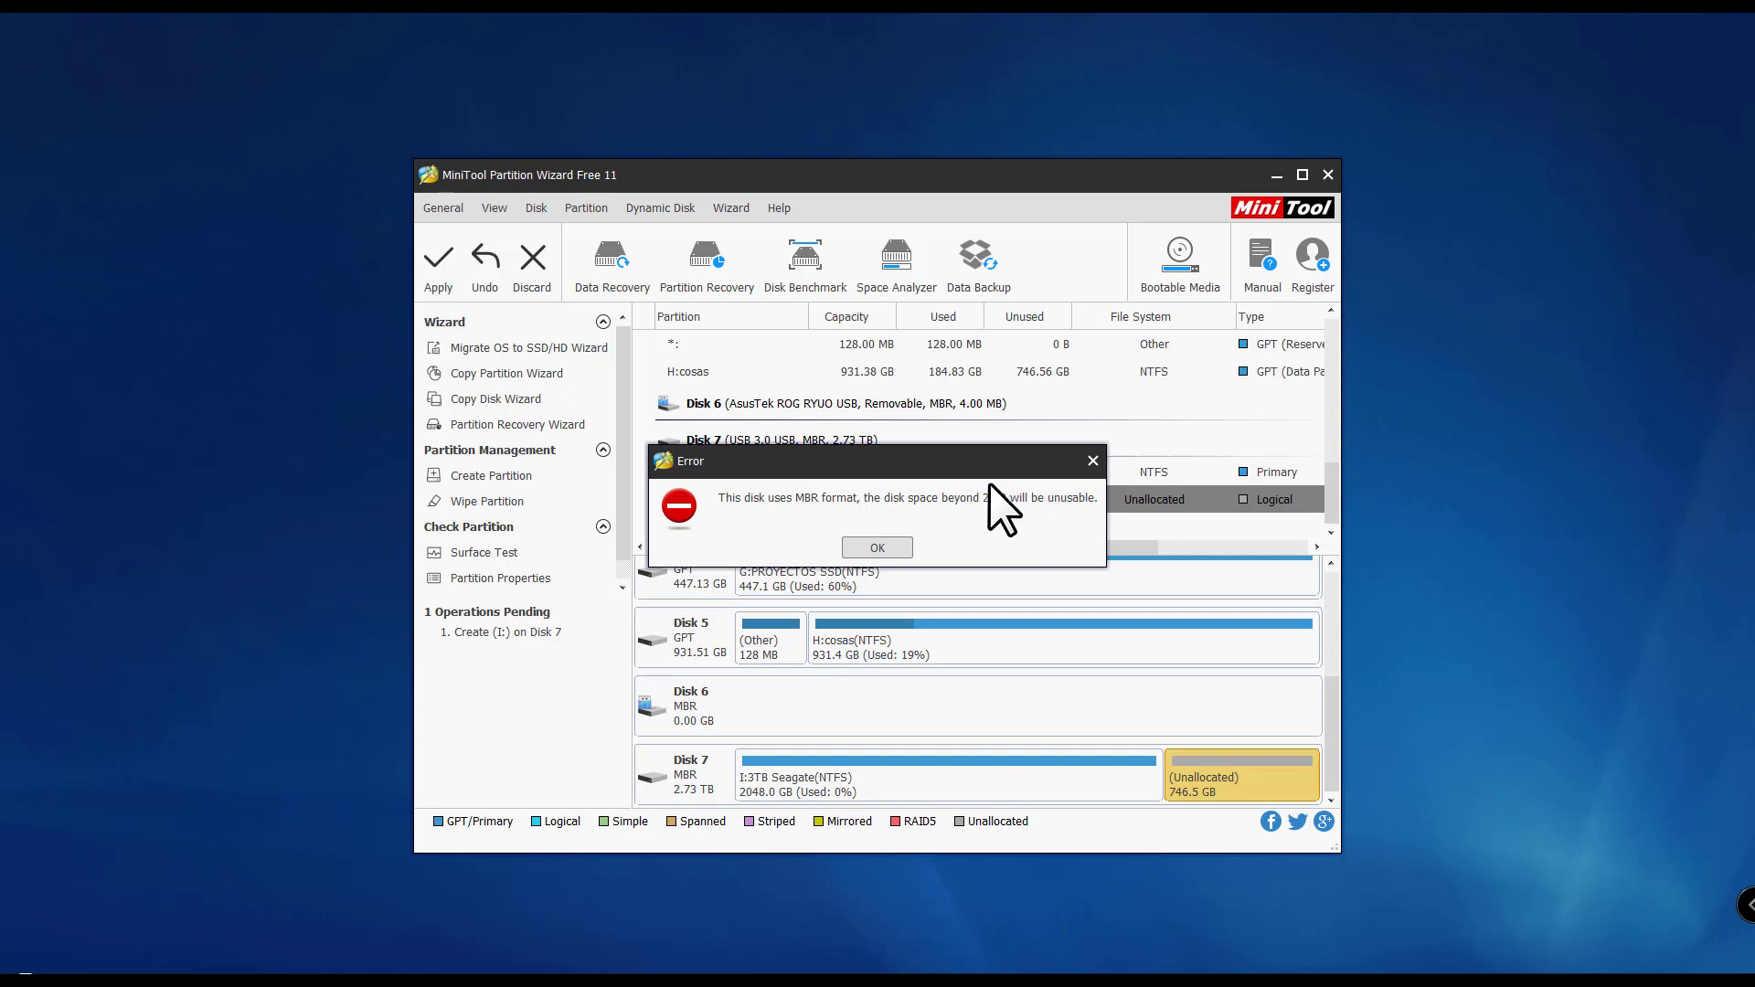
{"action": "left_click", "coordinate": [1092, 462]}
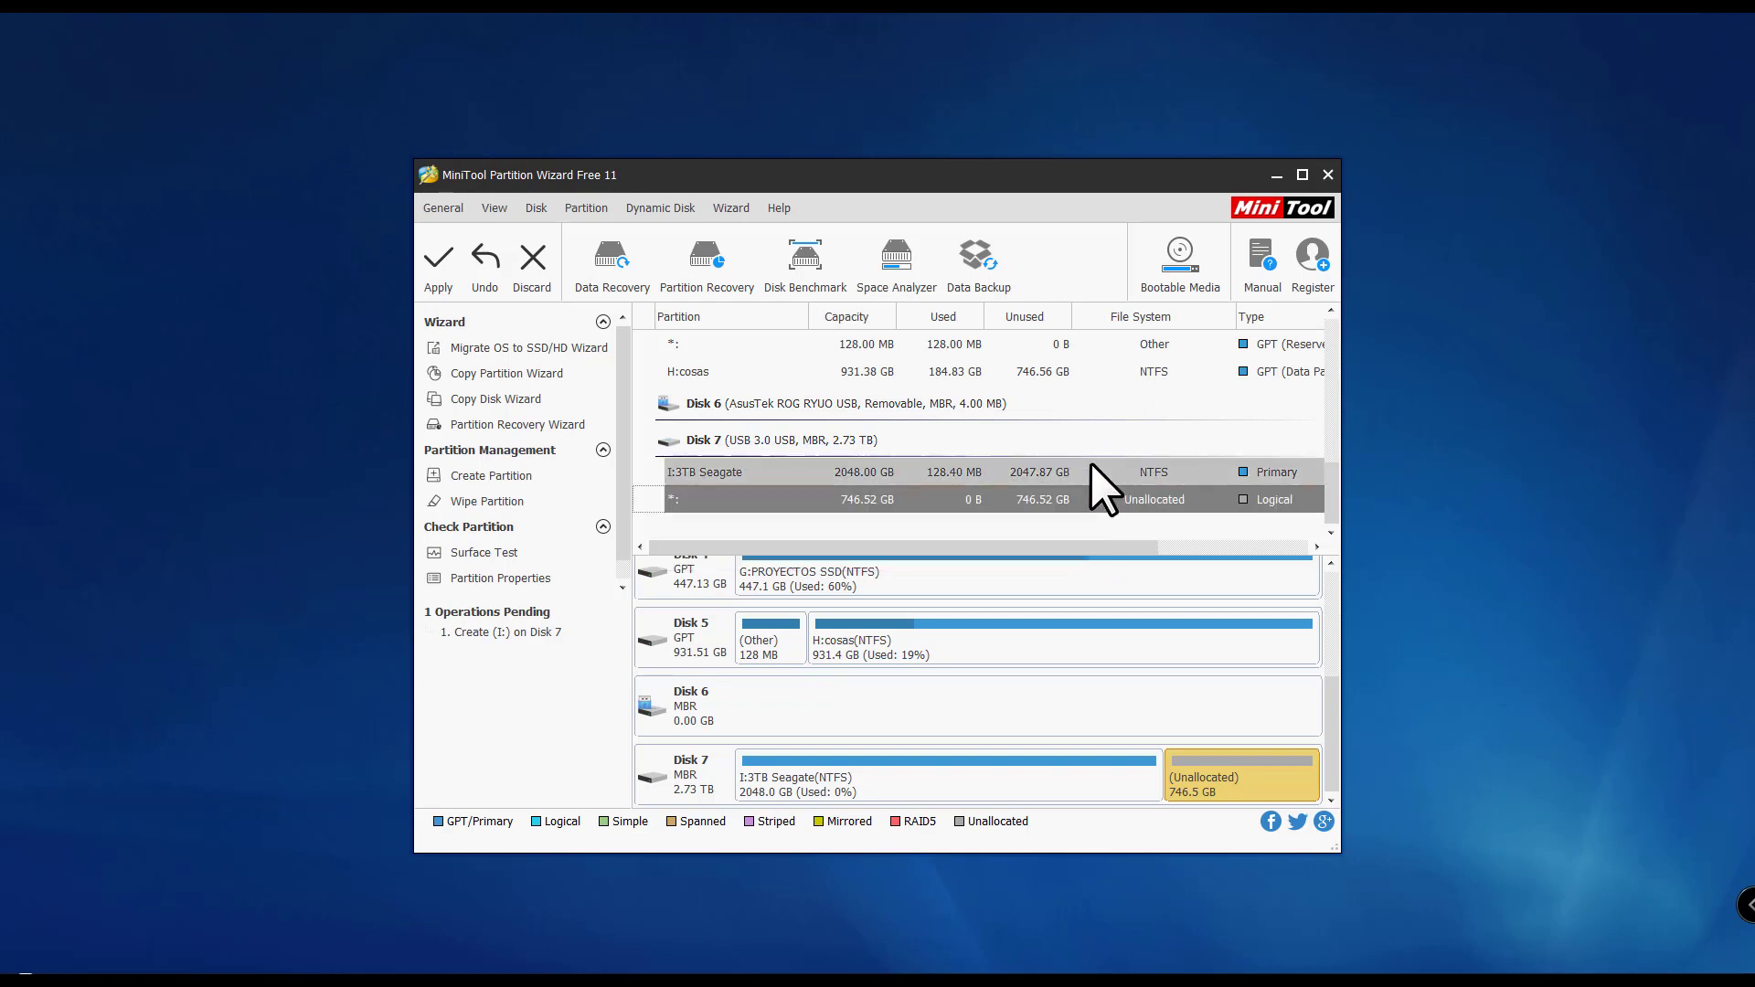
Compare Disk 7's partition with its unallocated space and discard the pending partition creation
{"action": "left_click", "coordinate": [1031, 781]}
{"action": "left_click", "coordinate": [1243, 777]}
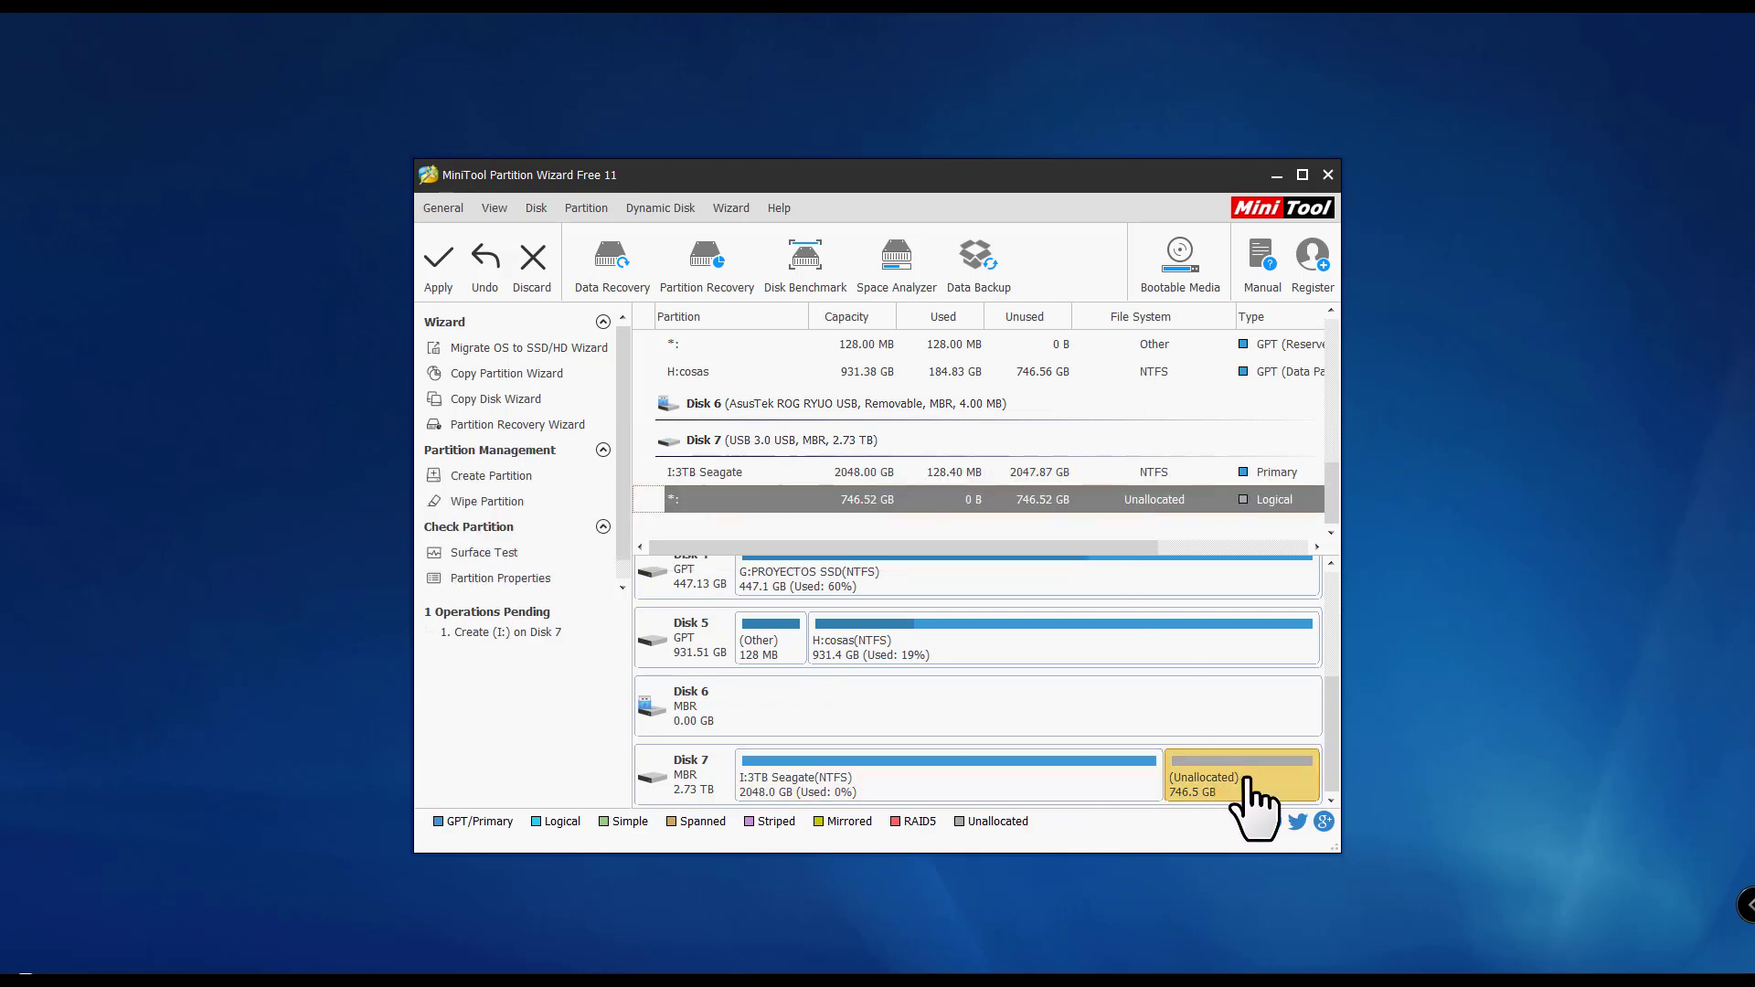
{"action": "left_click", "coordinate": [1069, 790]}
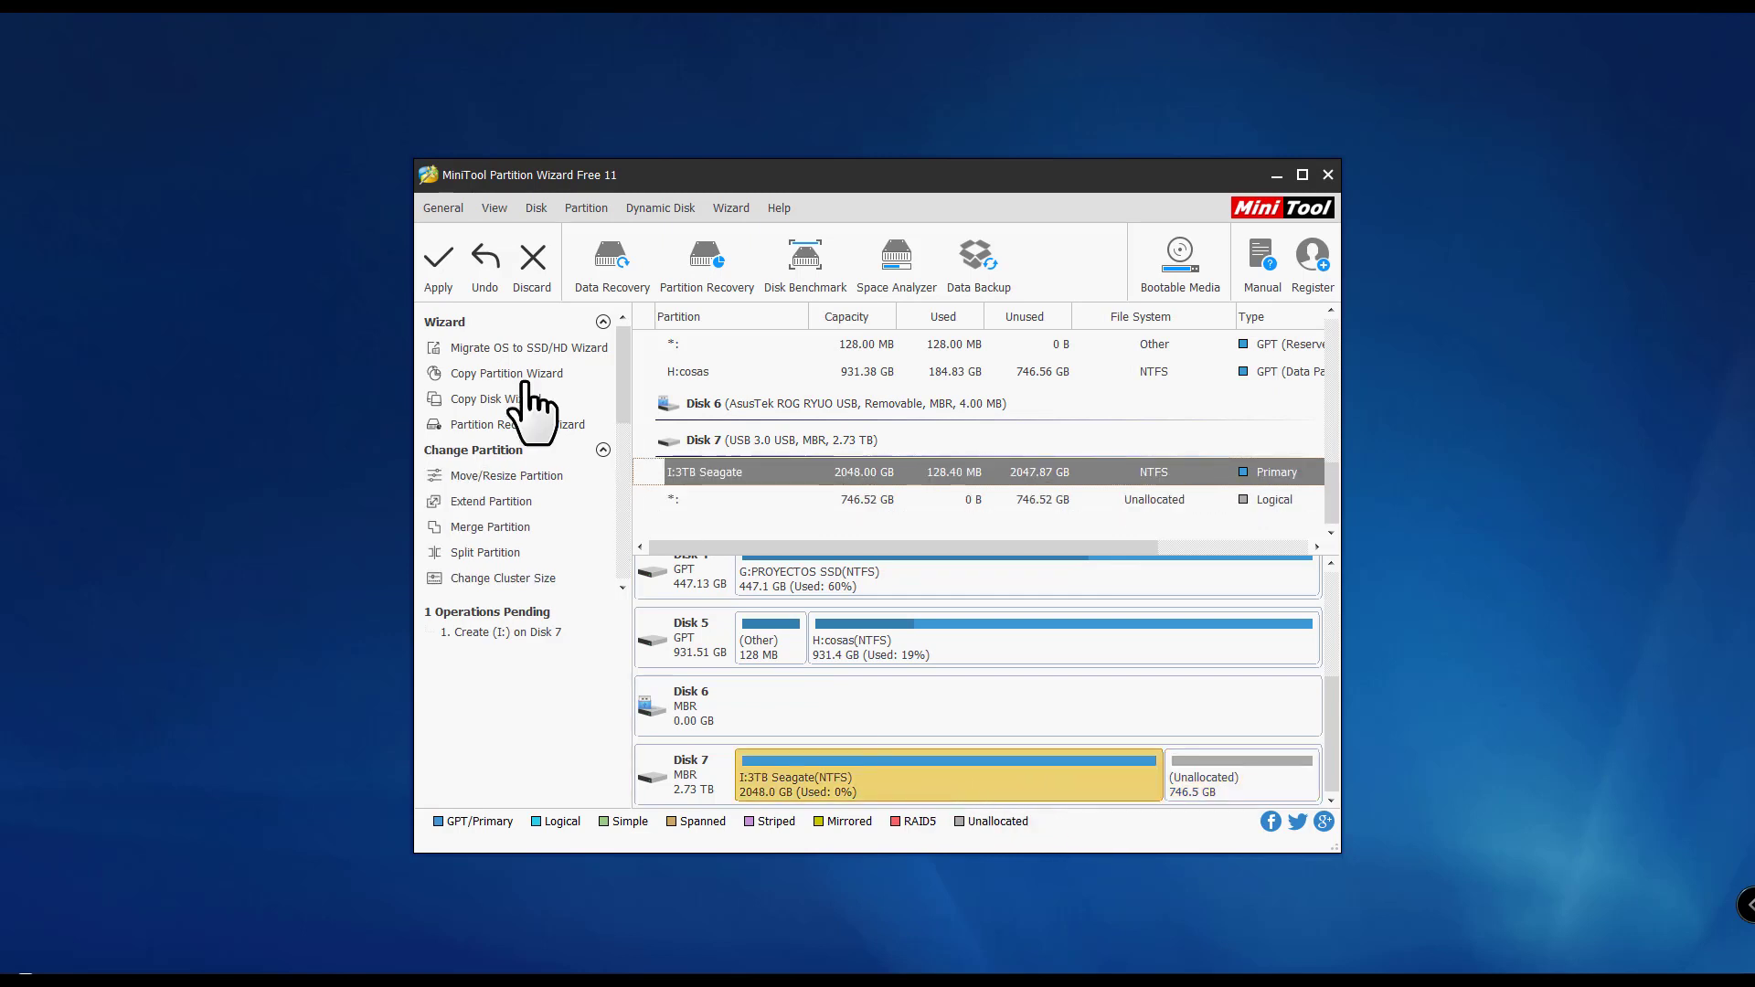
{"action": "left_click", "coordinate": [537, 276]}
{"action": "left_click", "coordinate": [836, 550]}
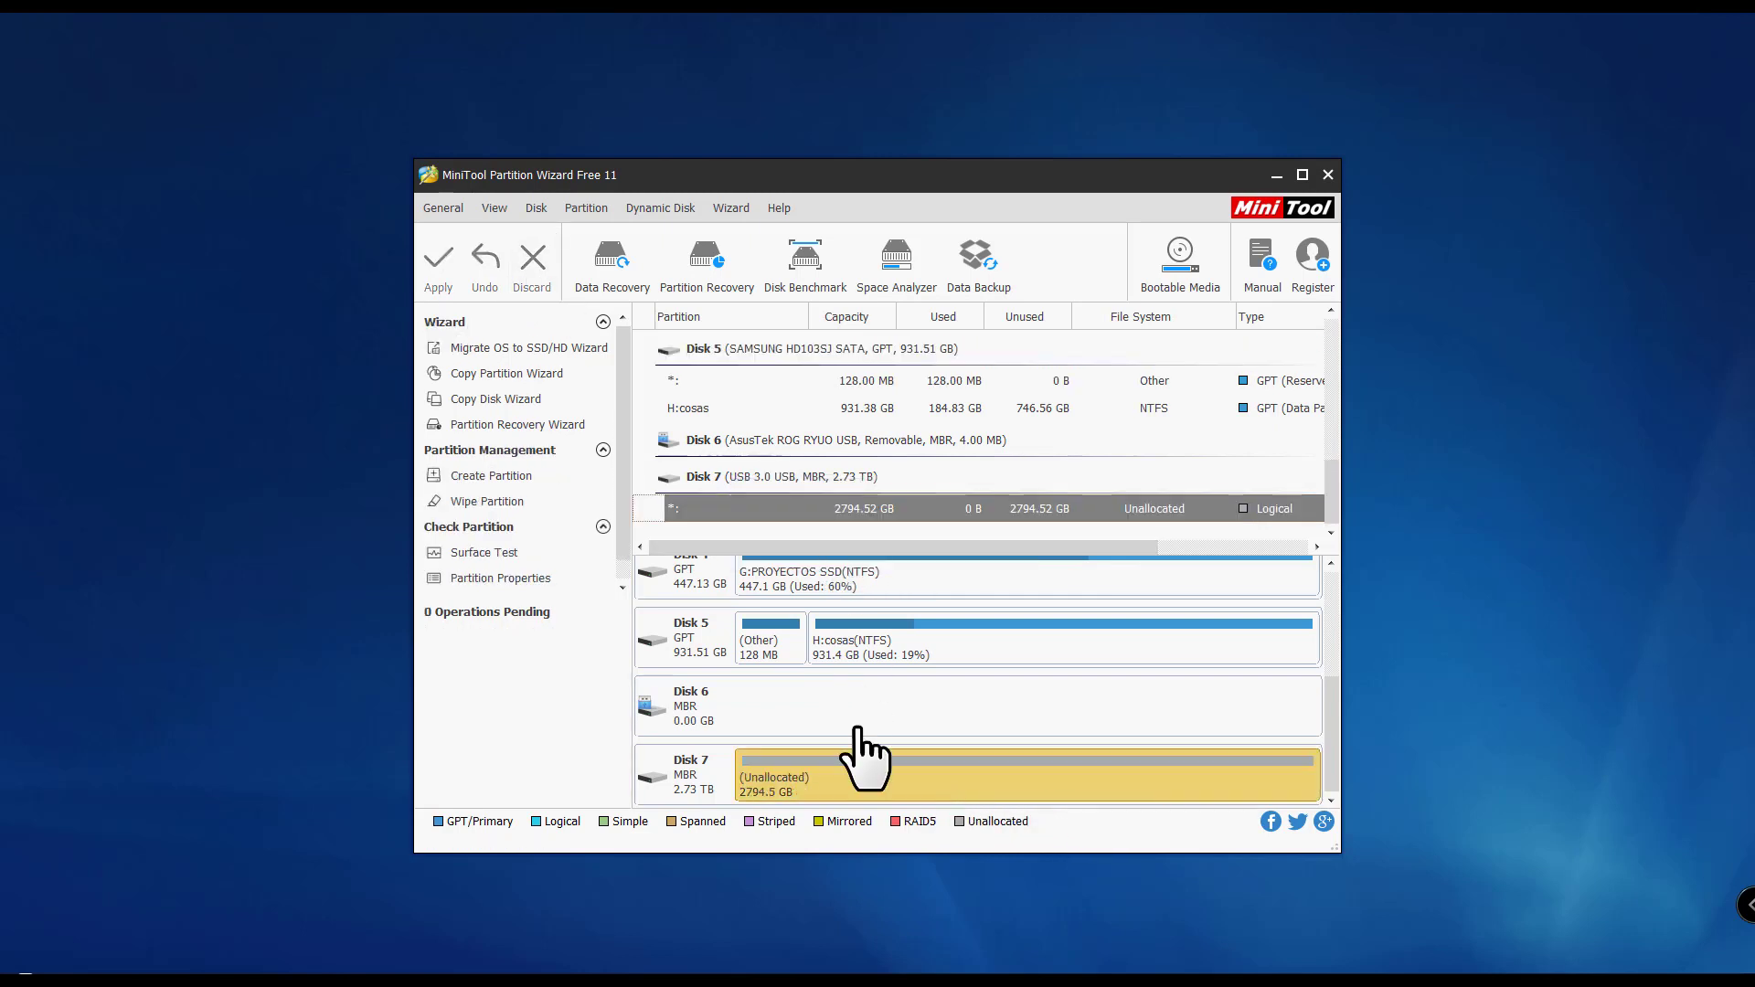
Queue the initialization of the empty Disk 7 as a GPT disk
{"action": "left_click", "coordinate": [694, 786]}
{"action": "right_click", "coordinate": [694, 779]}
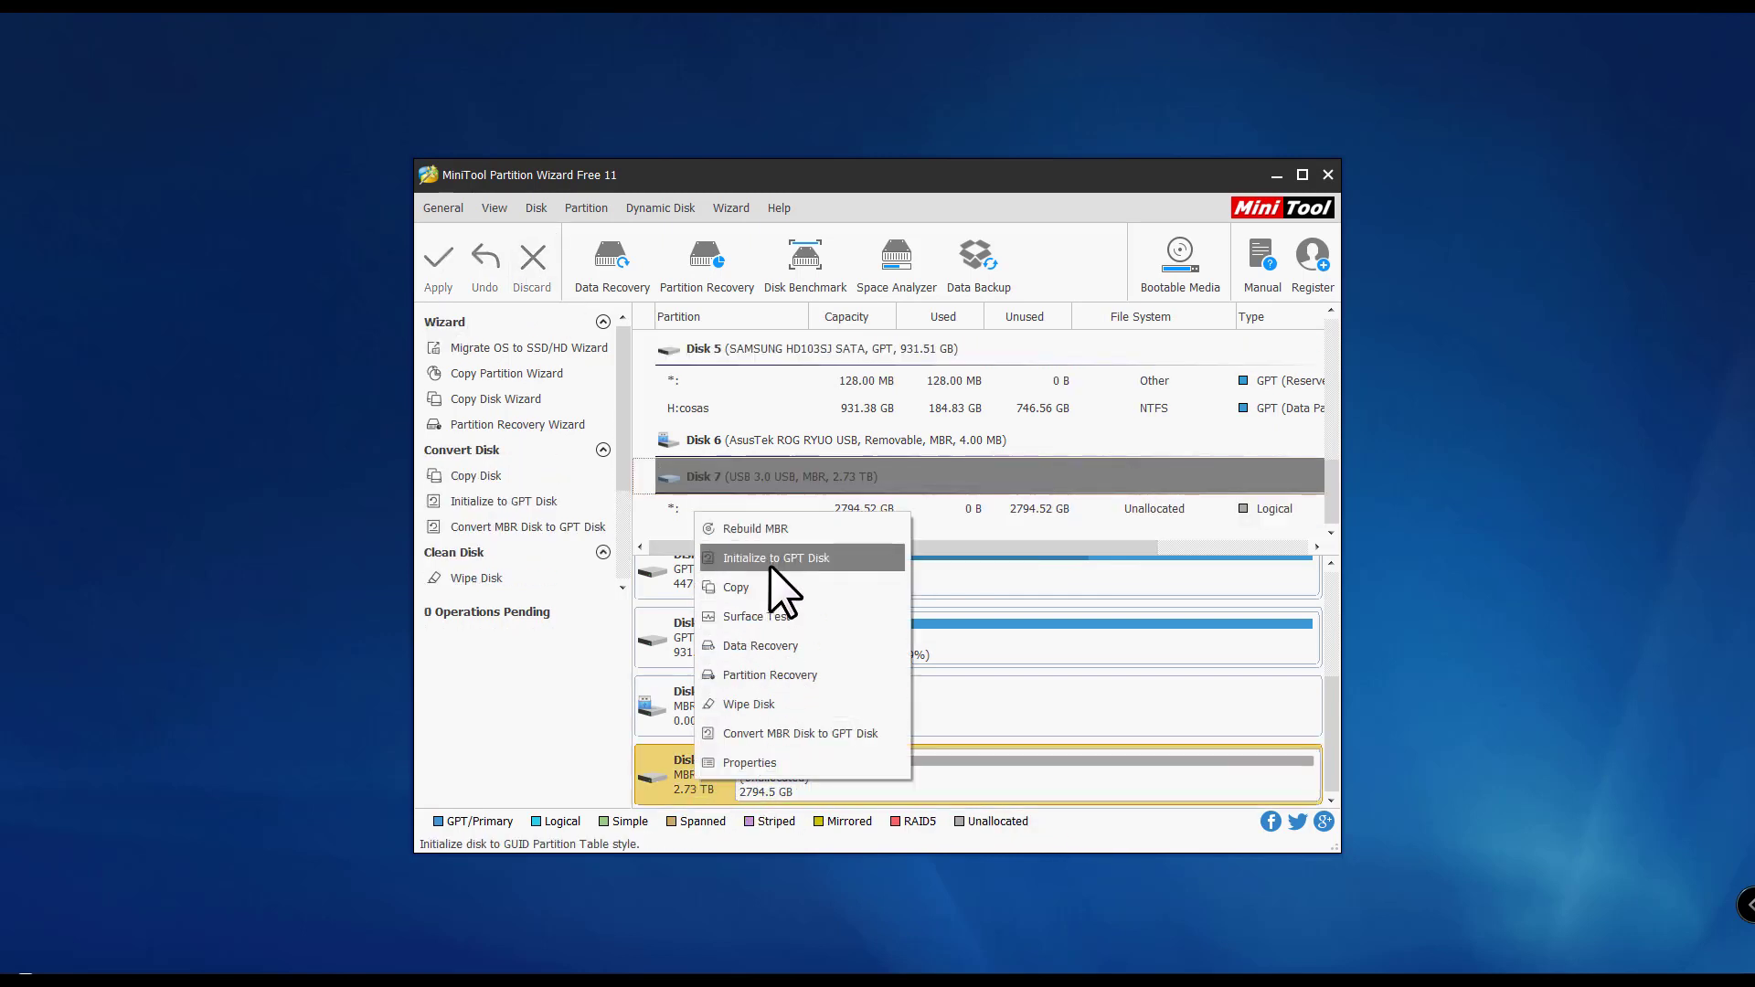
{"action": "left_click", "coordinate": [824, 560]}
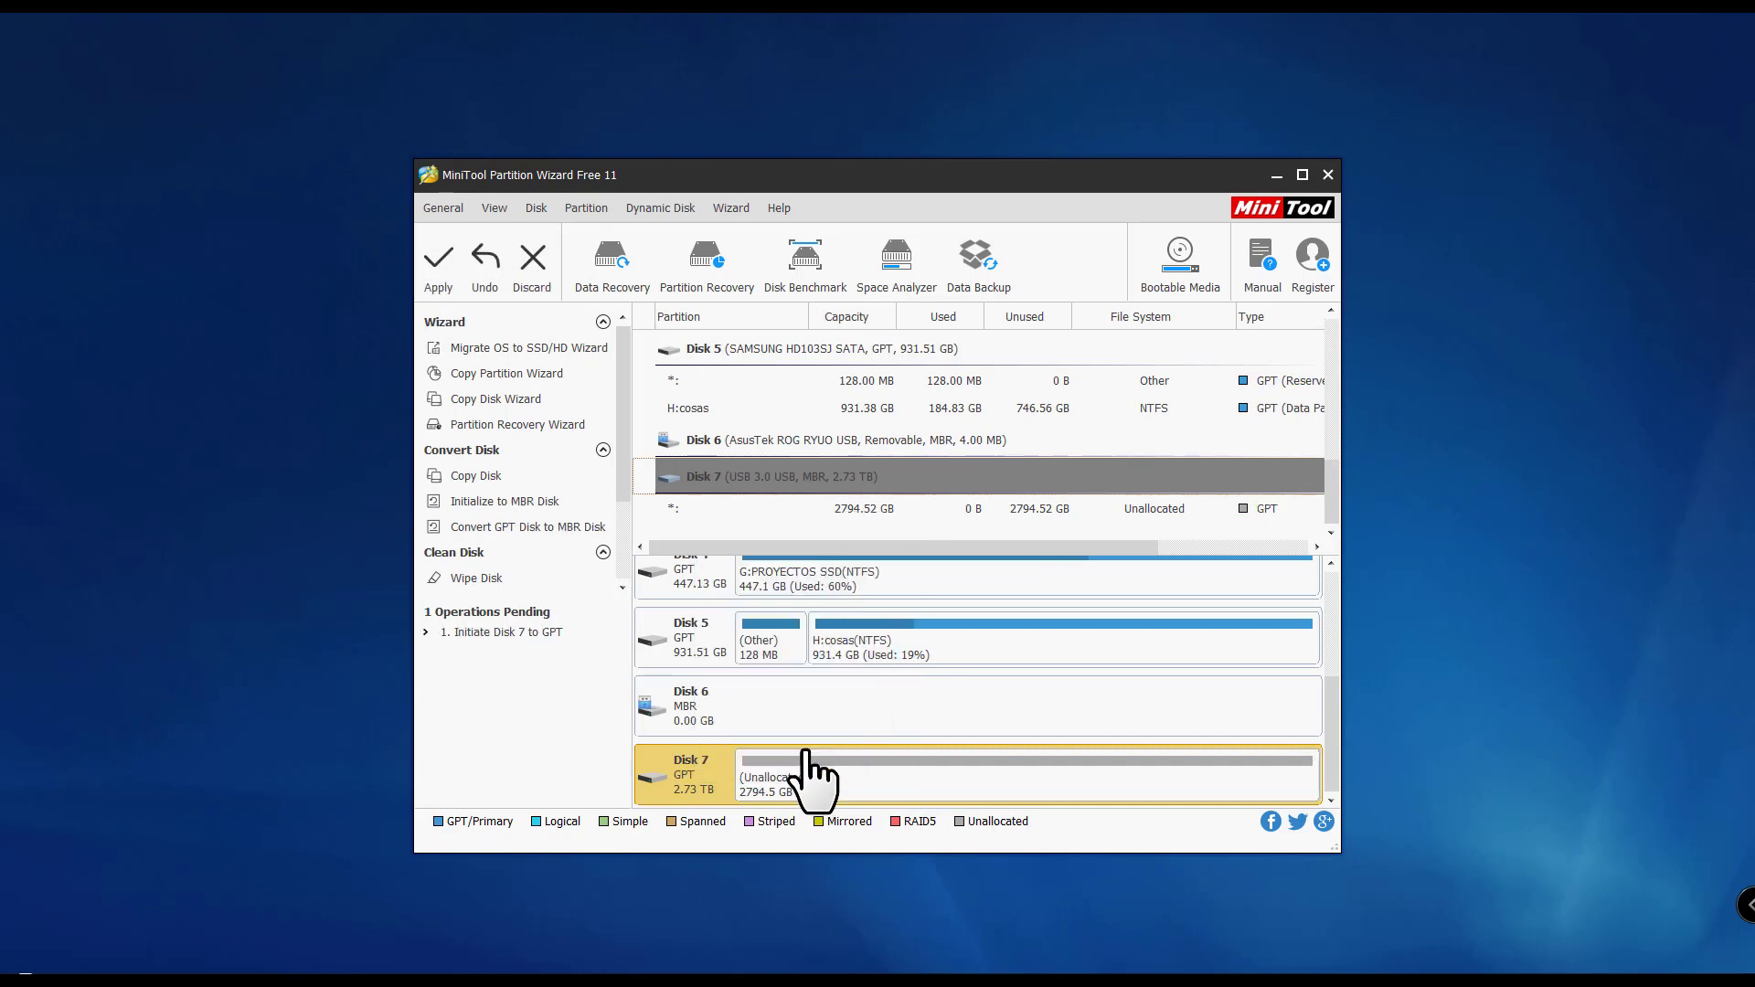
Queue a primary NTFS partition labelled 3TB Seagate with drive letter I: across the full 2794.52 GB of Disk 7
{"action": "left_click", "coordinate": [775, 786]}
{"action": "right_click", "coordinate": [775, 786]}
{"action": "left_click", "coordinate": [821, 822]}
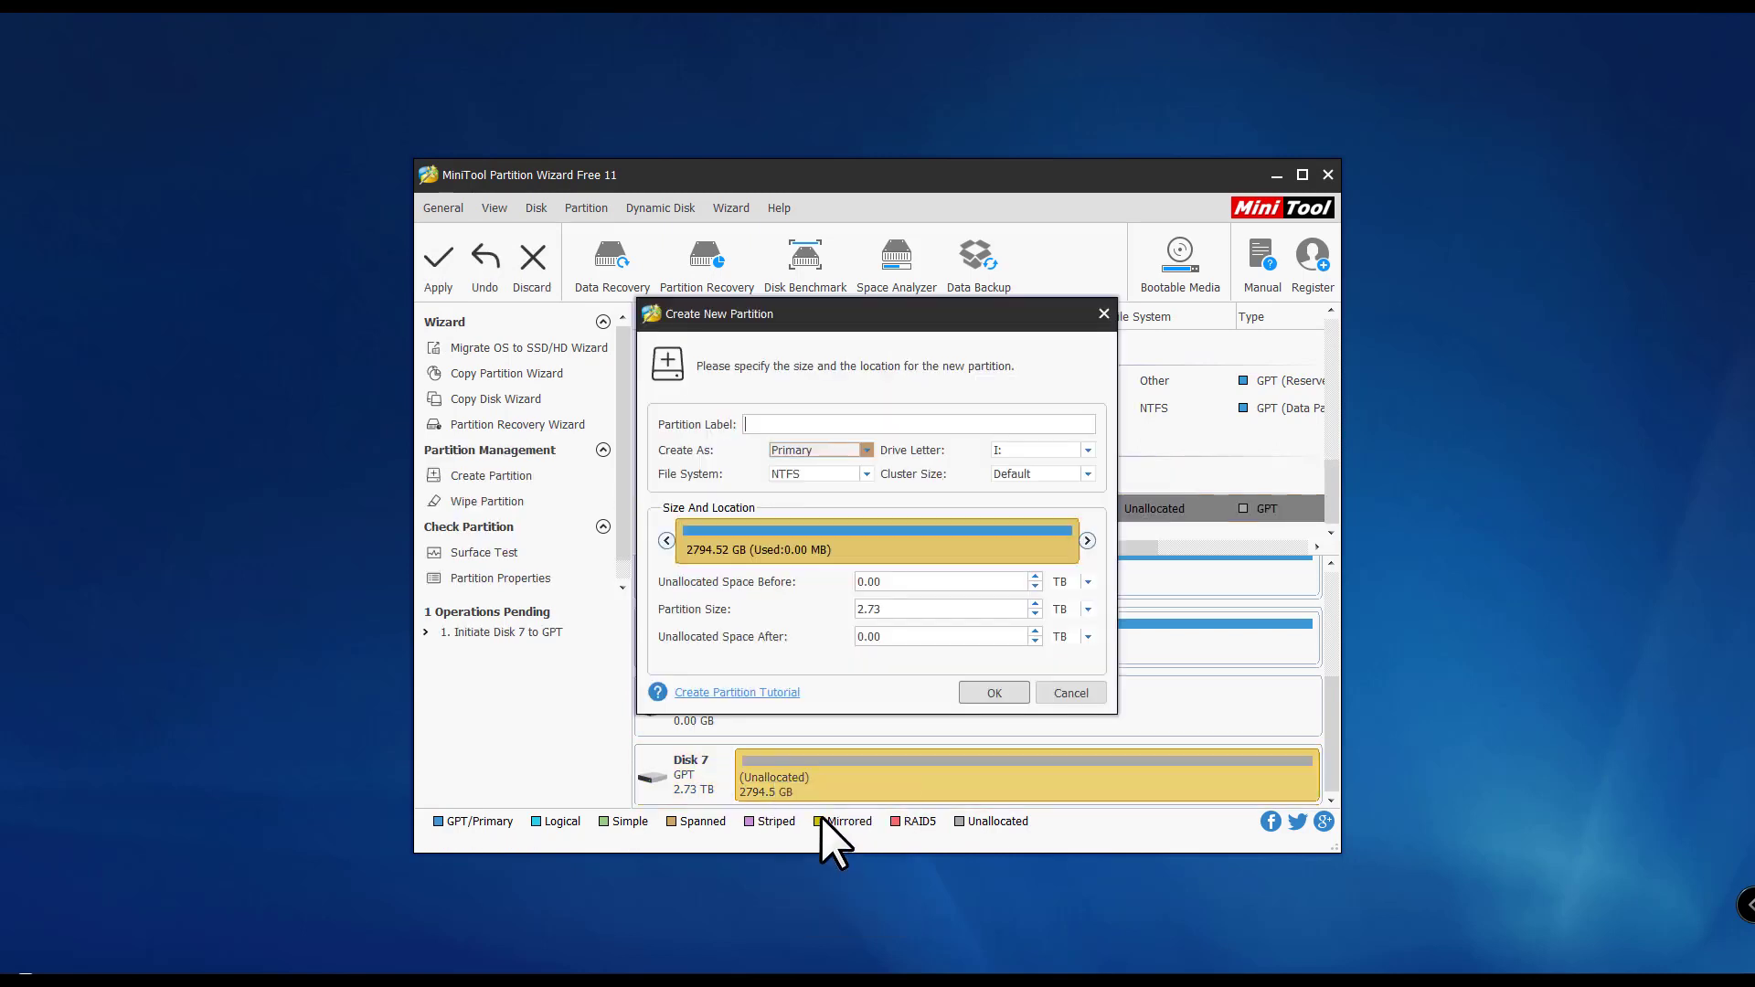
{"action": "left_click", "coordinate": [819, 424]}
{"action": "type", "text": "3TB Seagate"}
{"action": "left_click", "coordinate": [980, 691]}
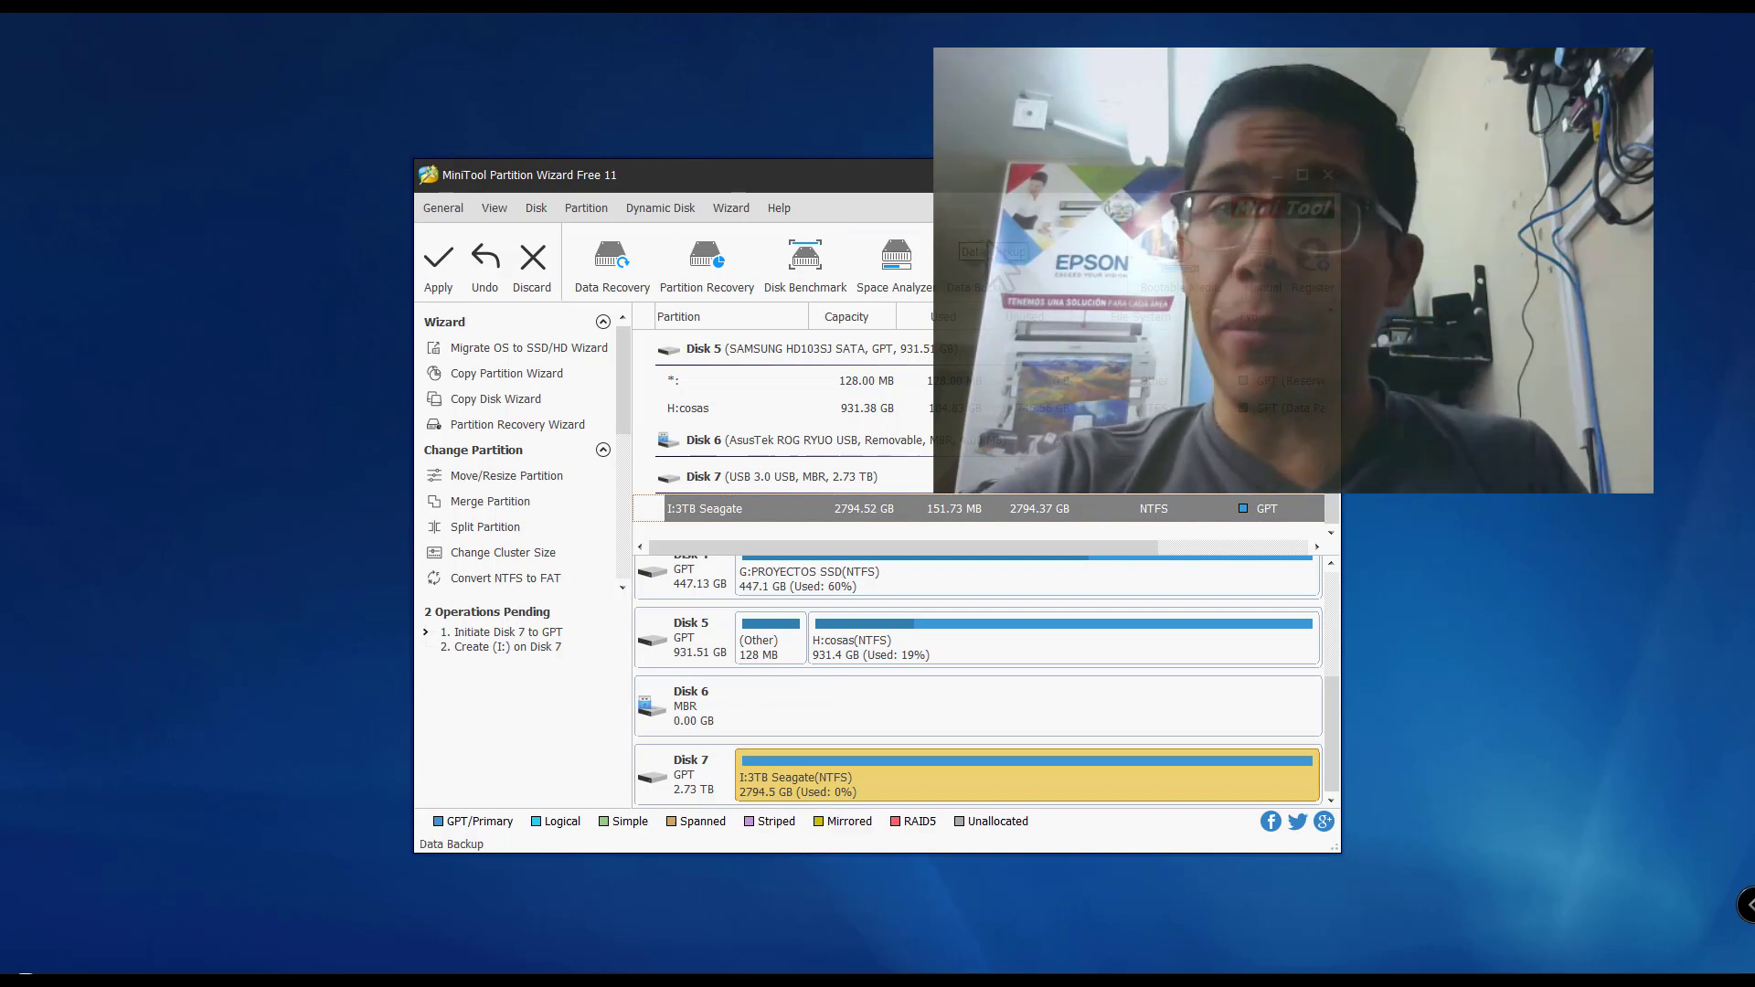
Review the operations offered for the GPT Disk 7 and select its 3TB Seagate partition
{"action": "left_click", "coordinate": [677, 782]}
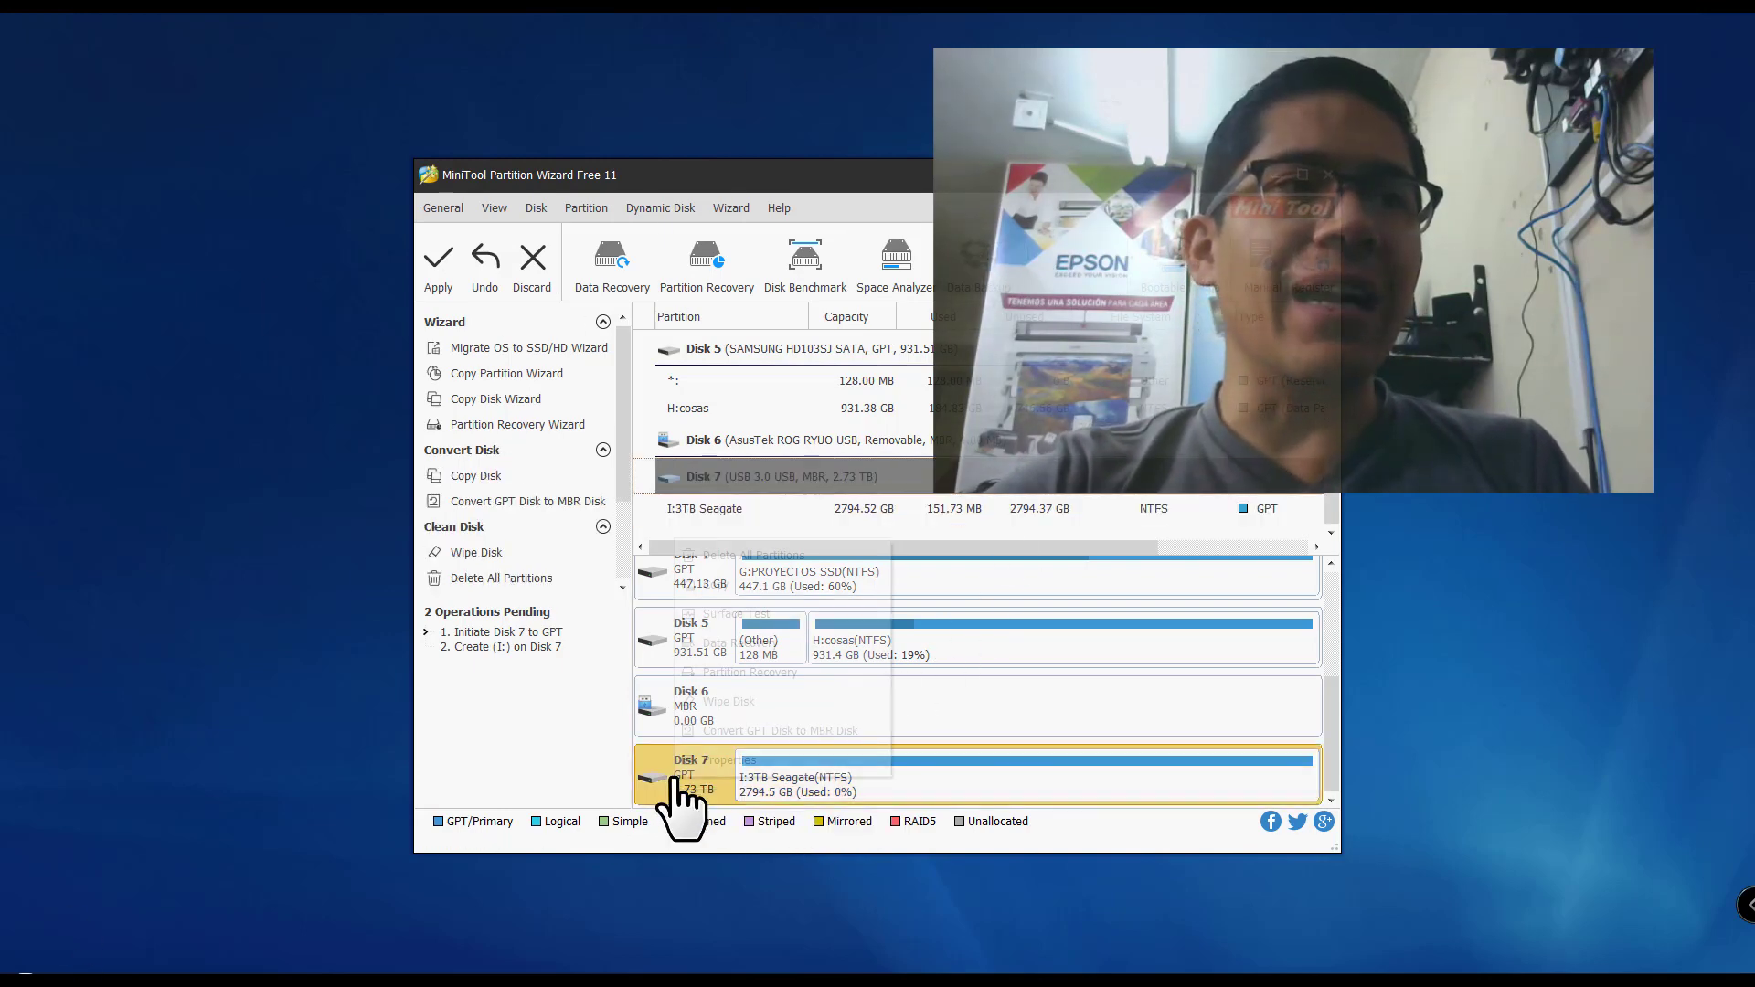
{"action": "right_click", "coordinate": [675, 779]}
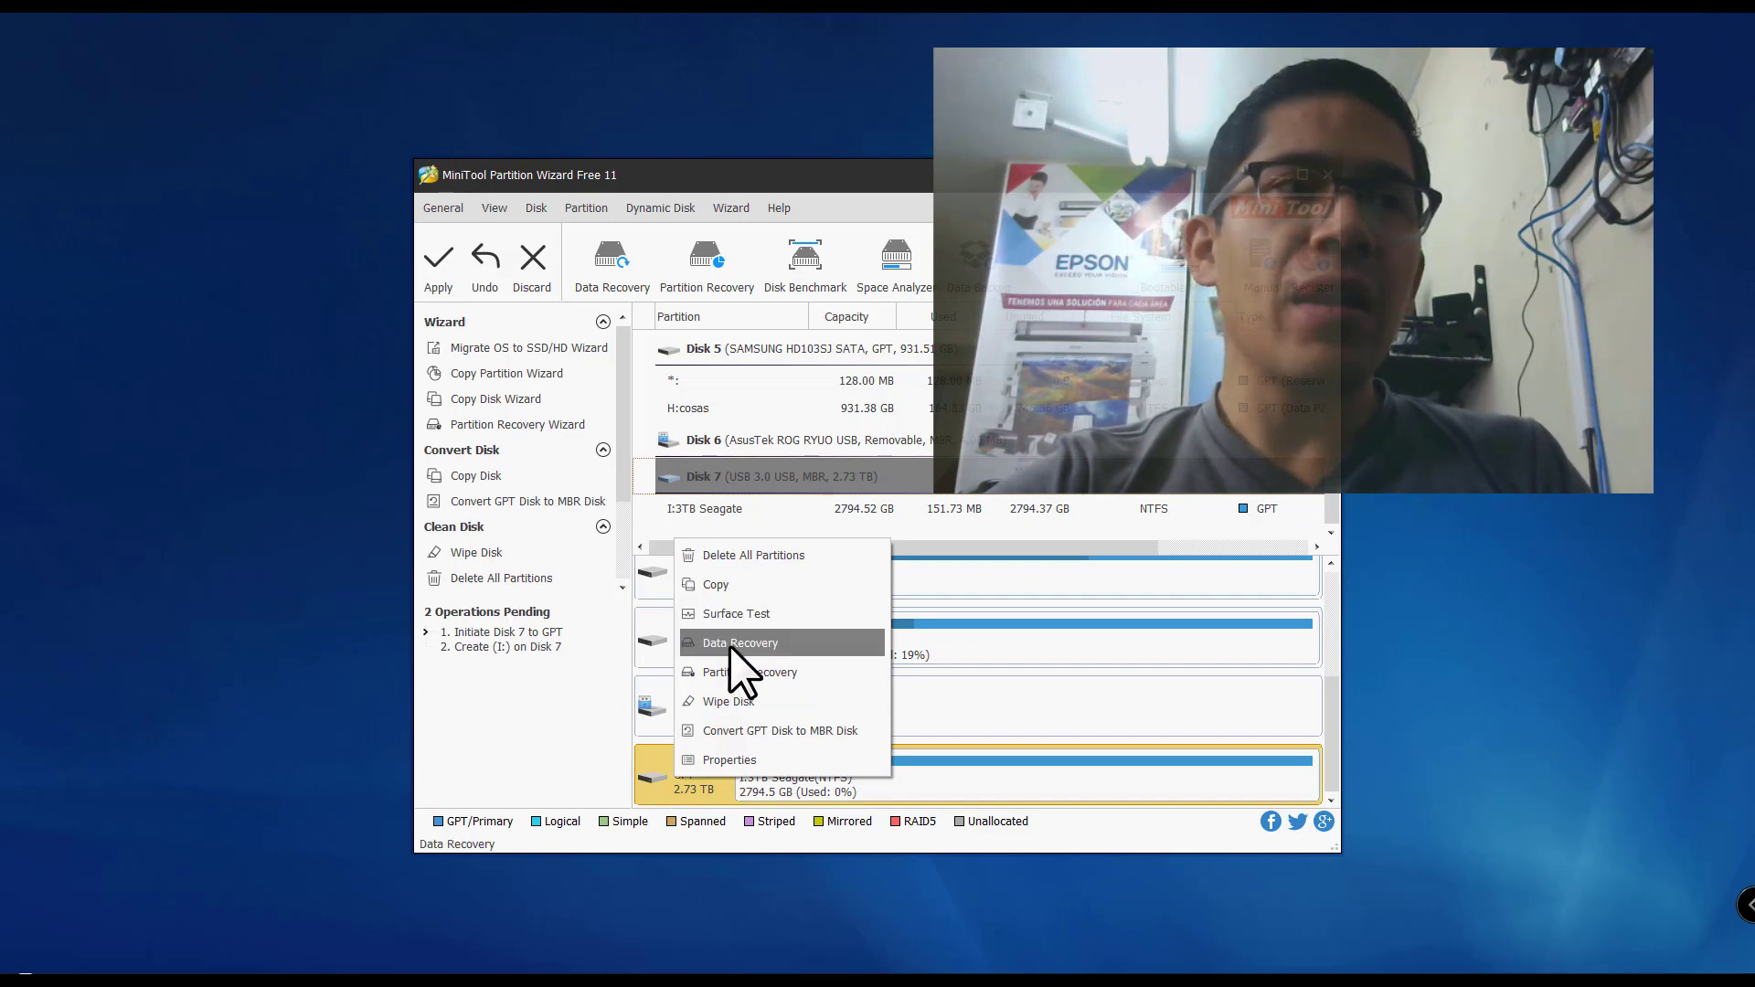
{"action": "left_click", "coordinate": [695, 793]}
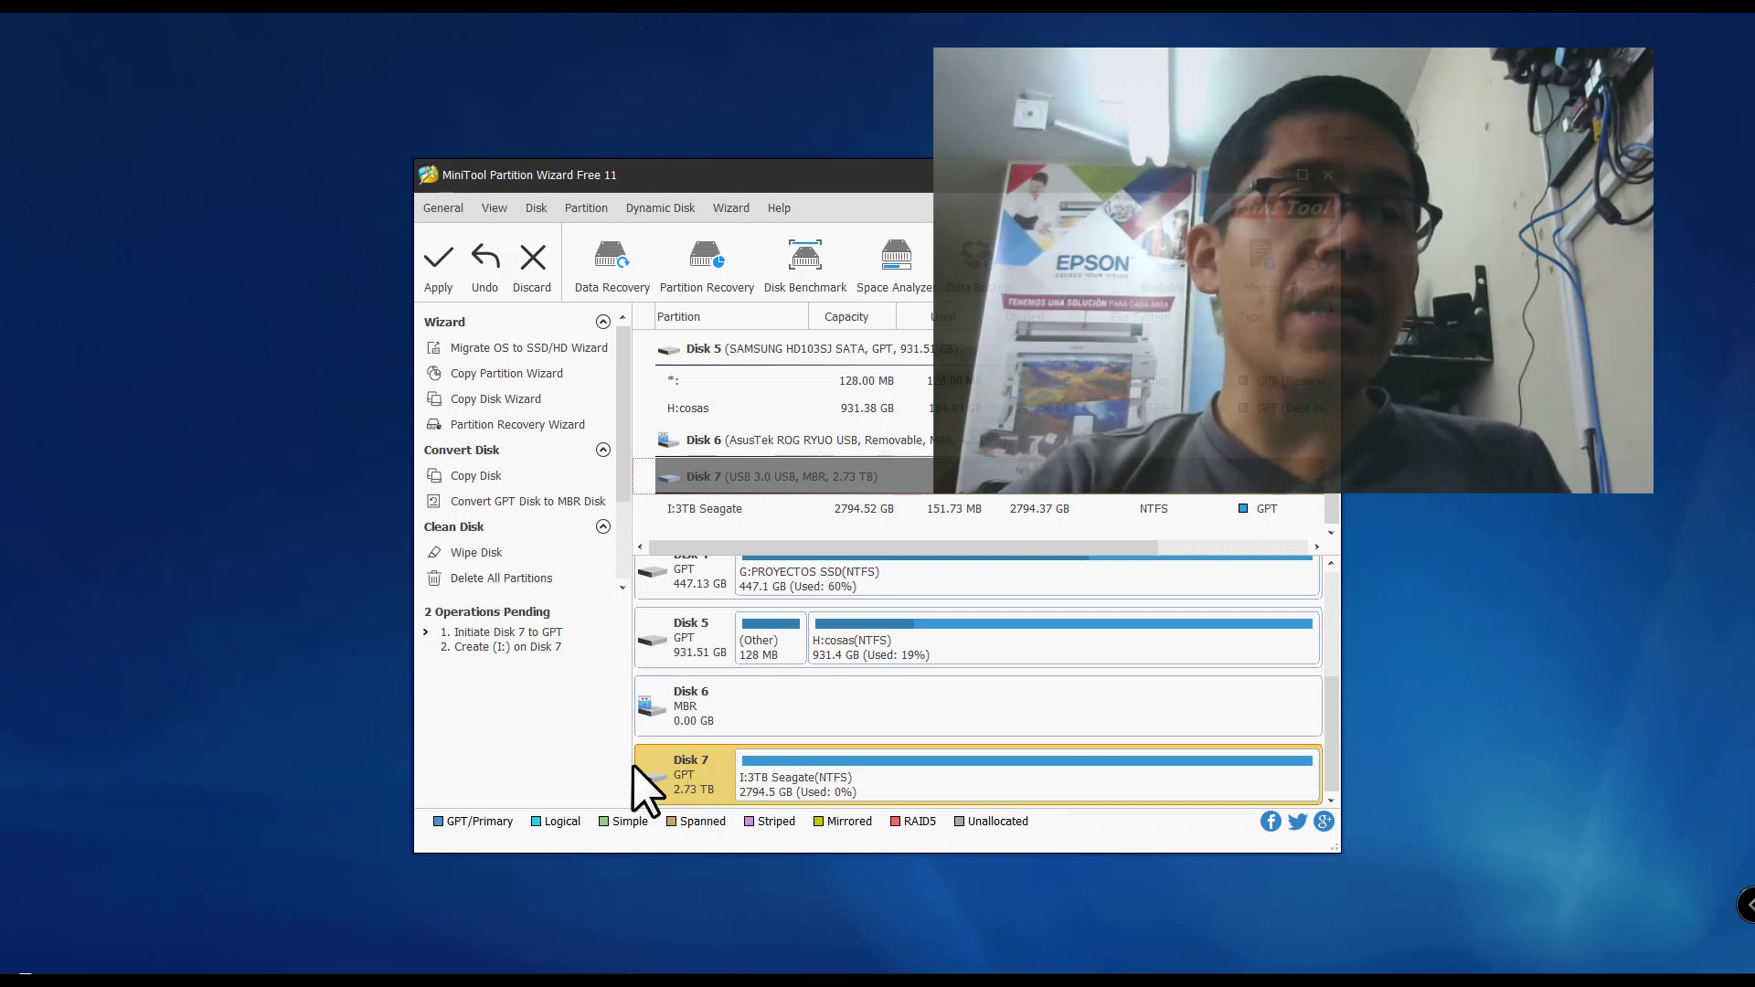
{"action": "right_click", "coordinate": [702, 784]}
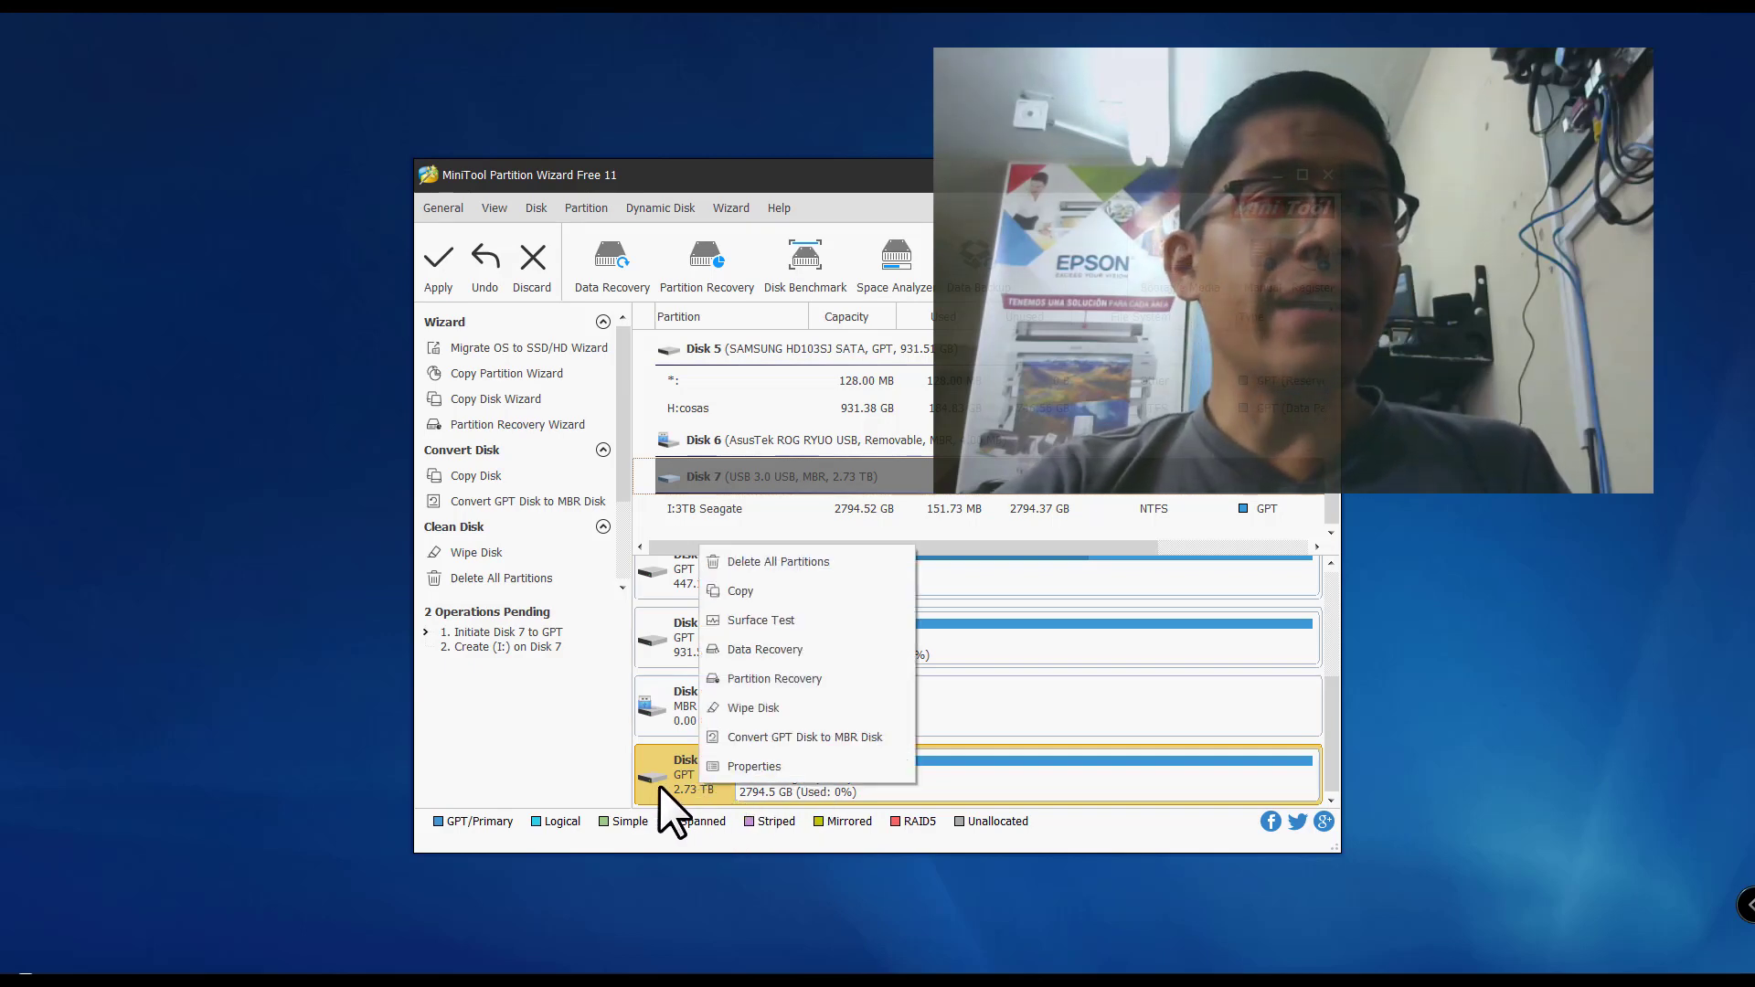
{"action": "left_click", "coordinate": [828, 792]}
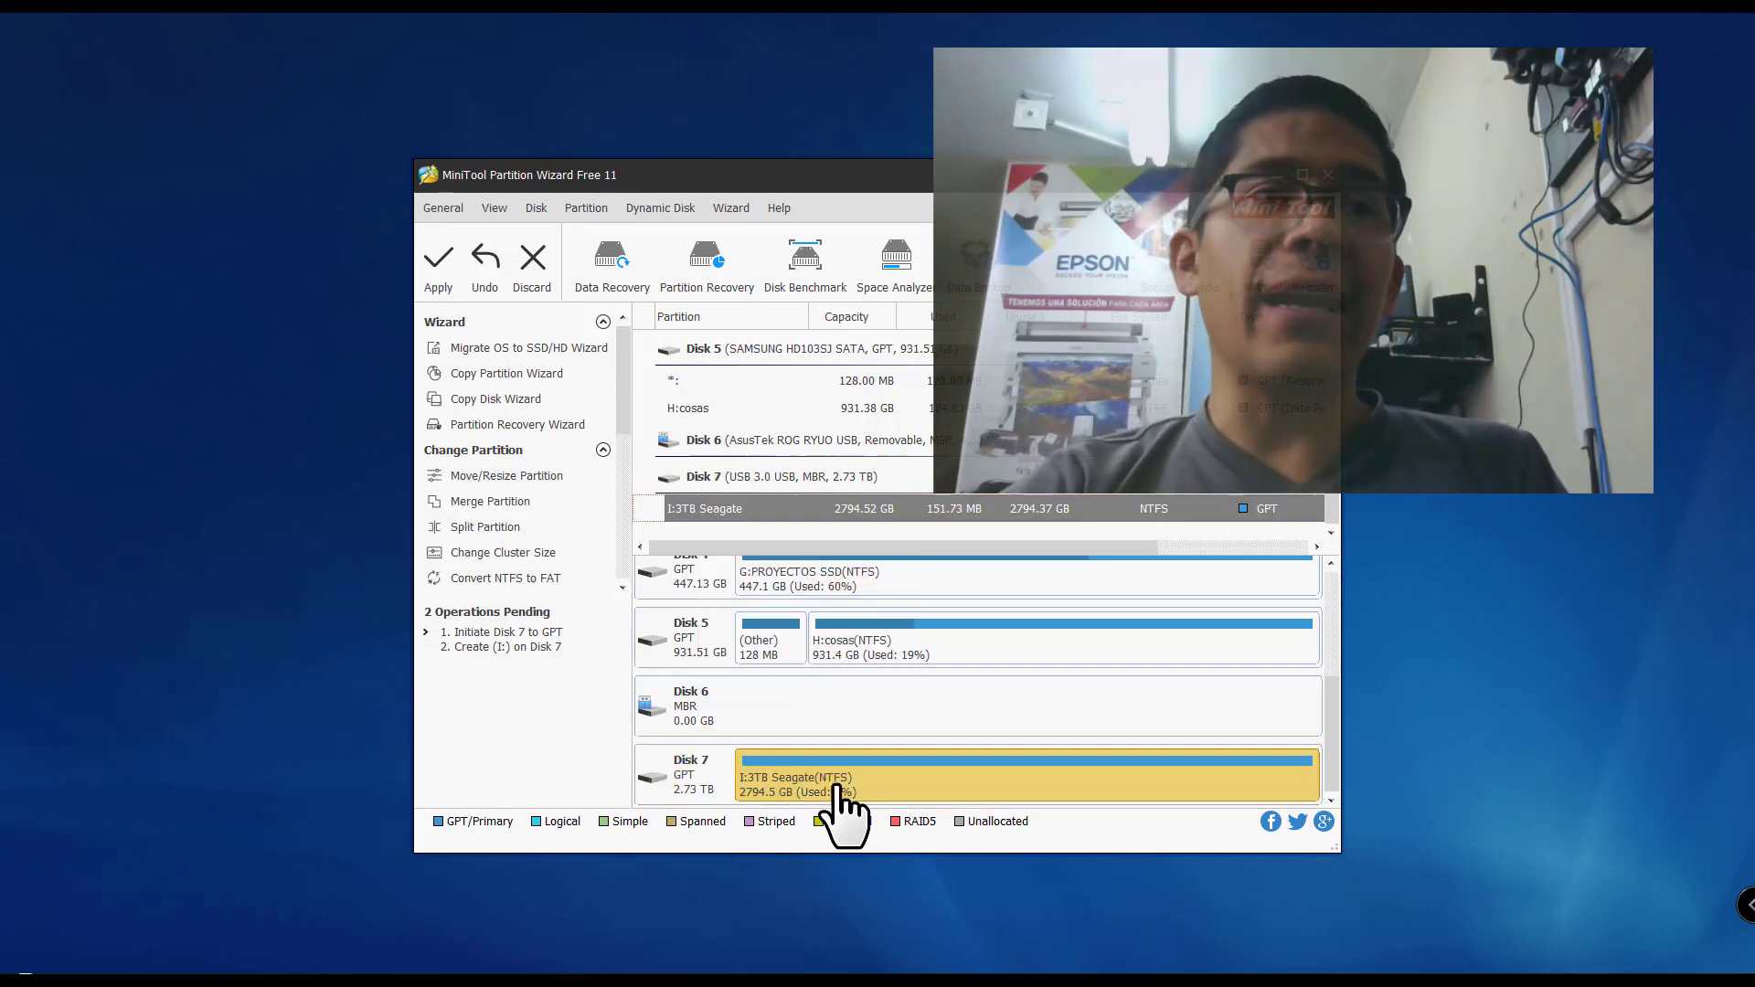